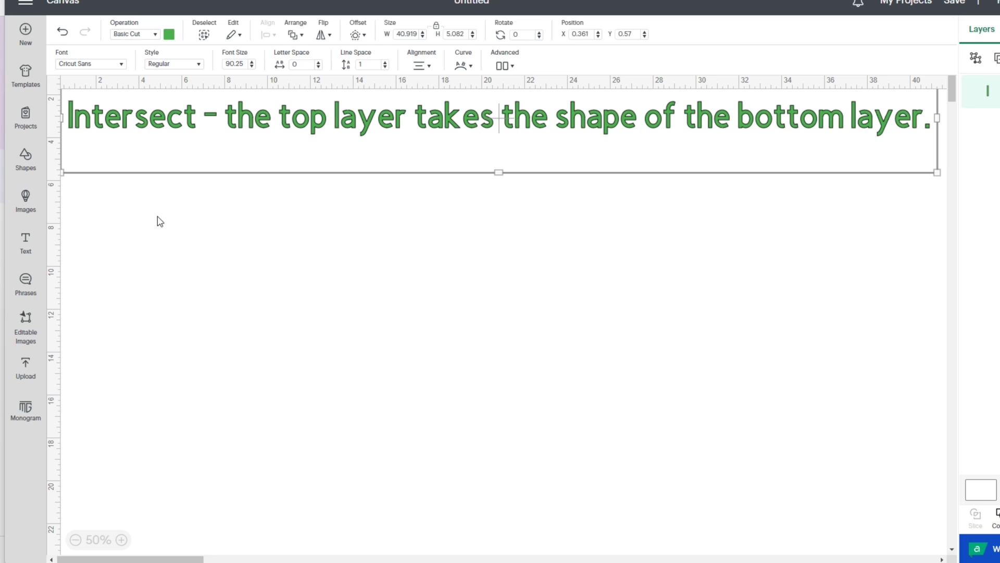
- Add a basic heart shape and place it below the green text, about 6.5 by 5.74 inches
click(27, 162)
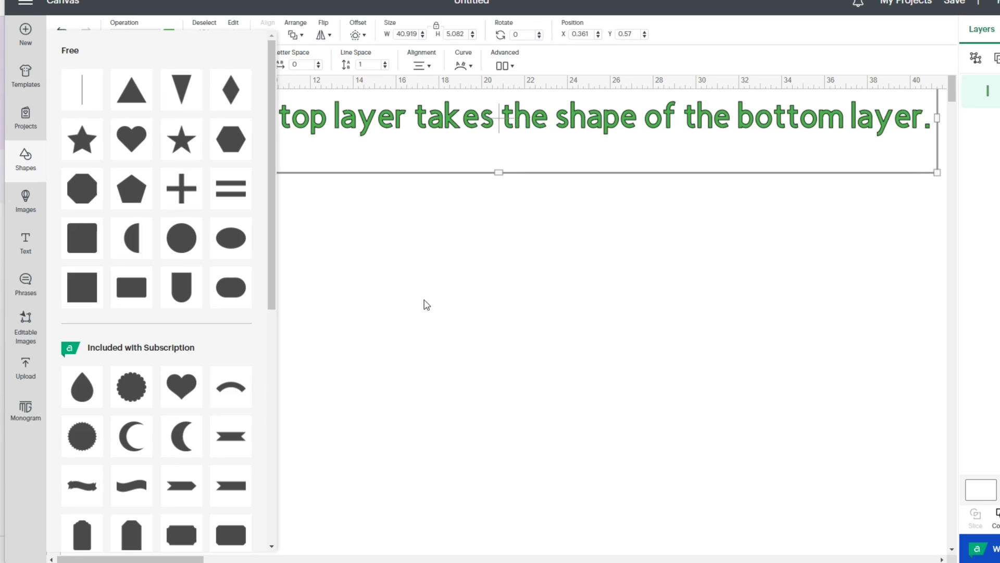
click(133, 139)
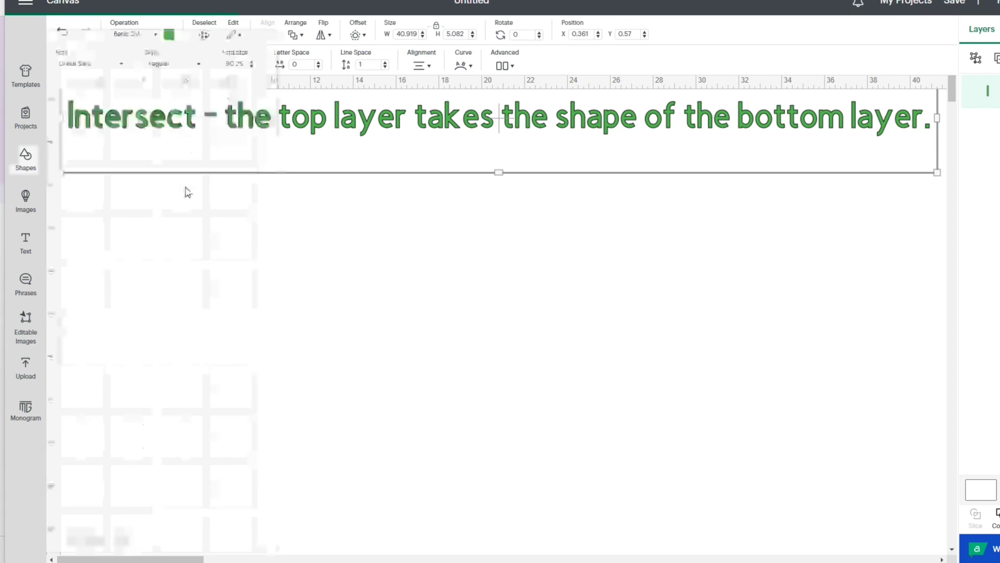
drag(102, 123, 264, 357)
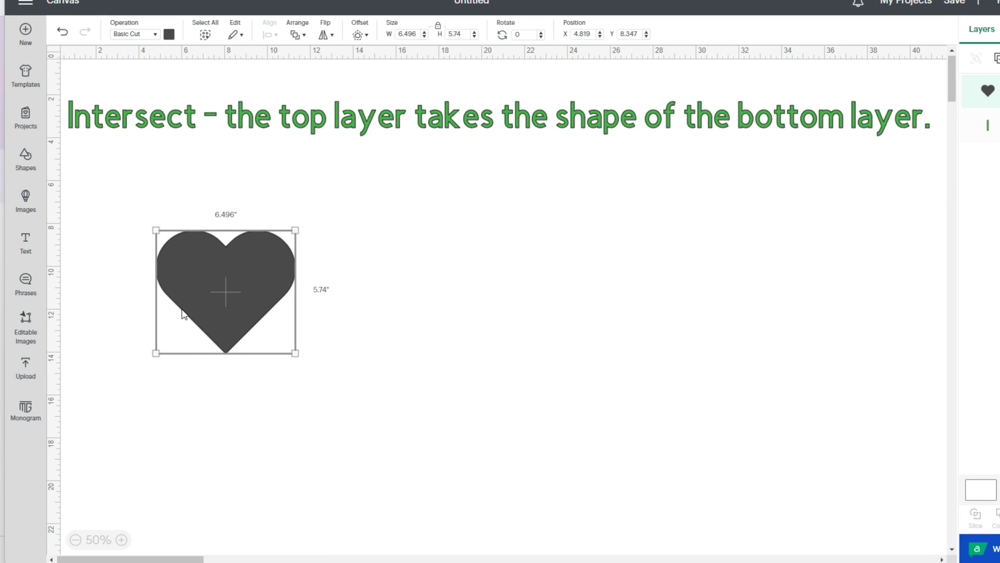
- Search the image library for snowflake and add the black snowflake with the curled centre to the canvas
click(25, 200)
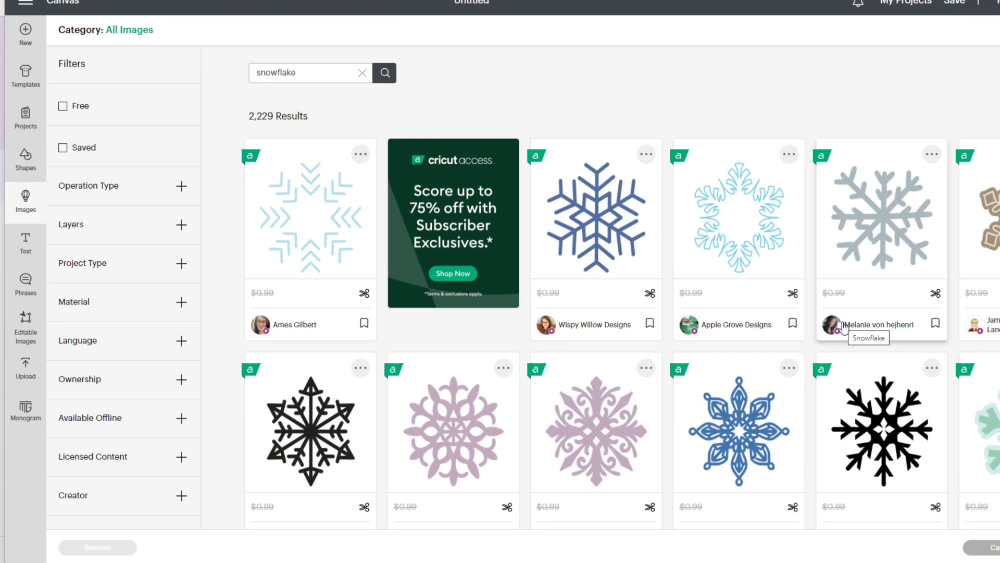
scroll(505, 440, down, 5)
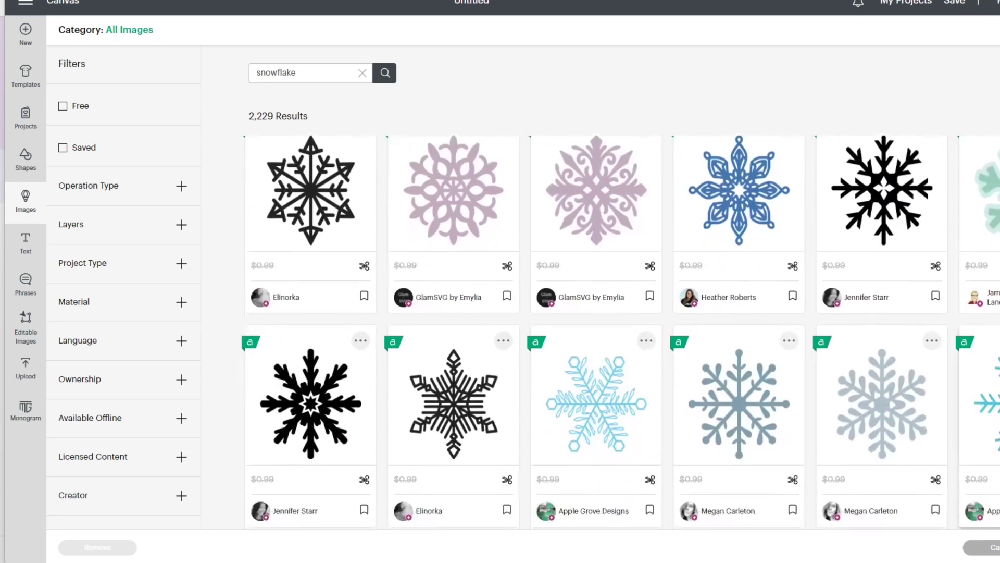
scroll(619, 333, up, 5)
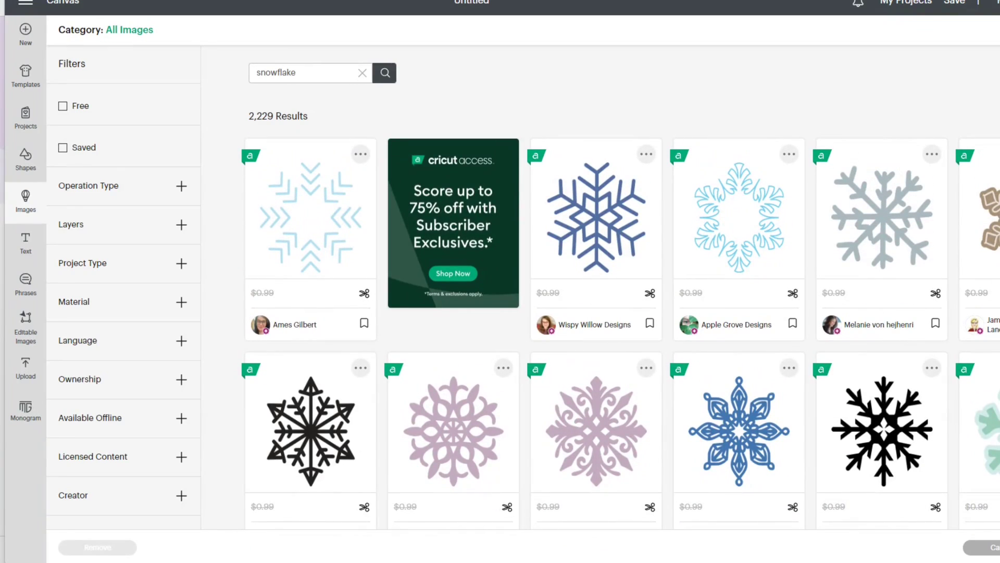
scroll(620, 333, down, 10)
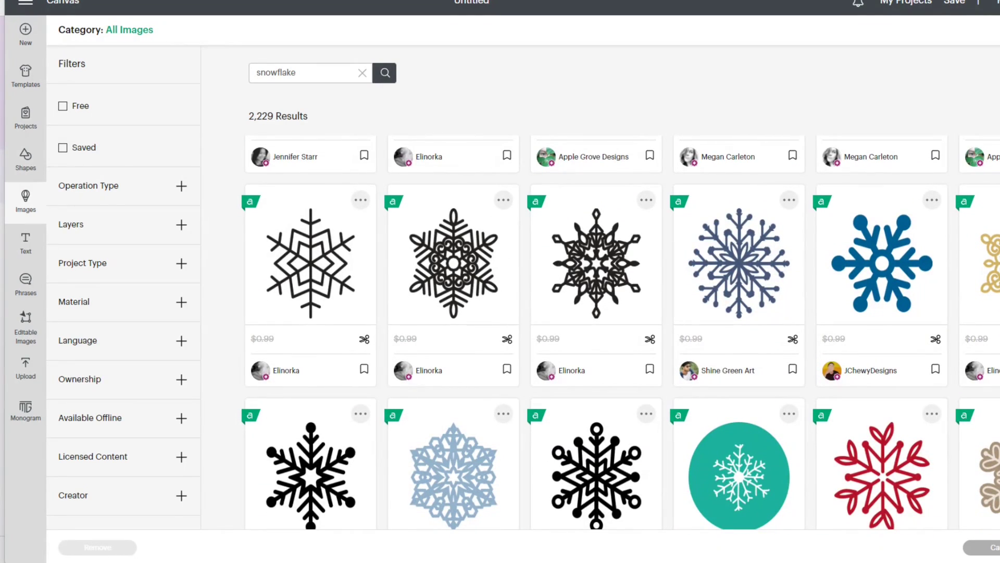
click(511, 305)
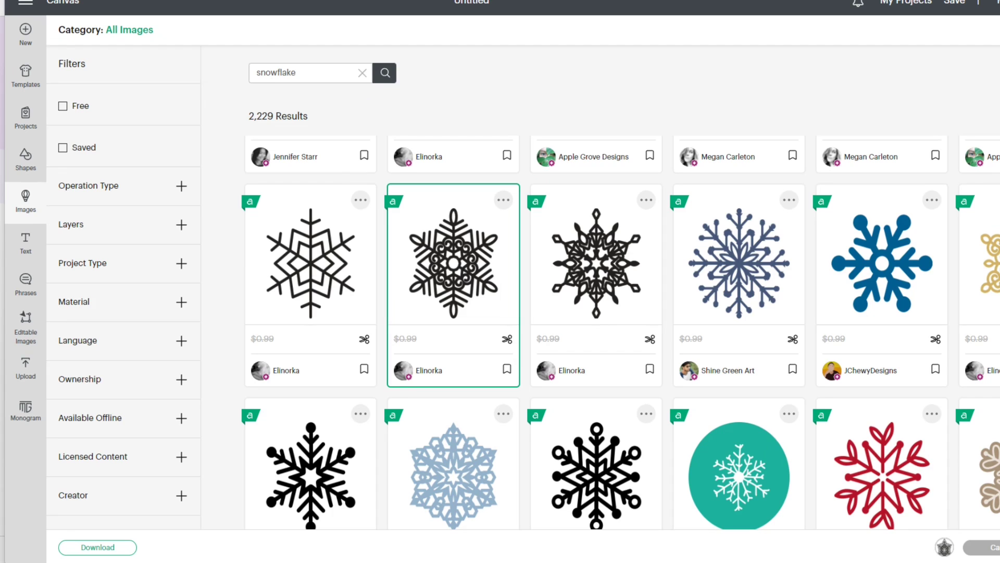
click(983, 547)
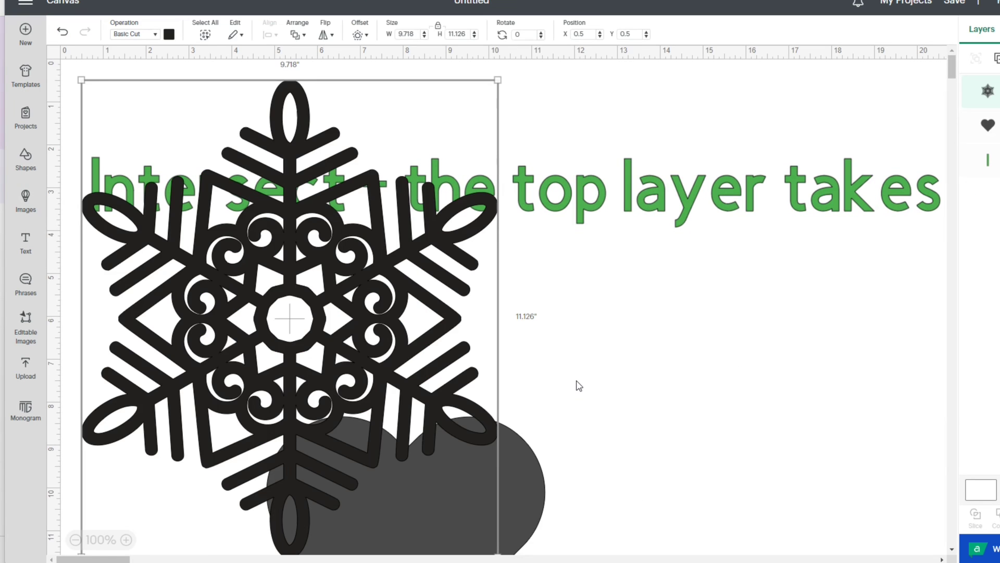
- Shrink the snowflake to about 6.36 by 7.28 inches and arrange the heart and snowflake side by side below the text
drag(386, 341, 546, 377)
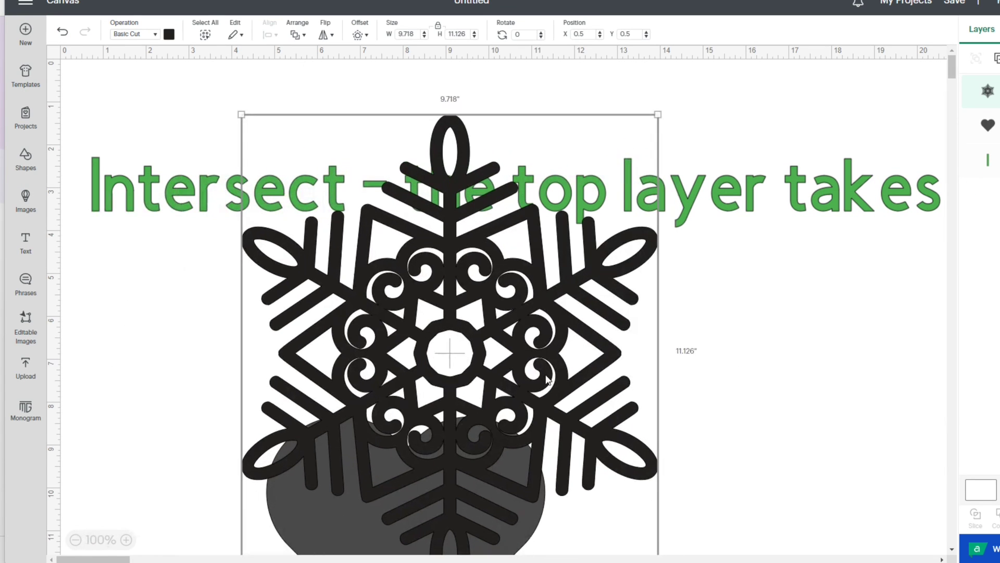
scroll(699, 411, down, 3)
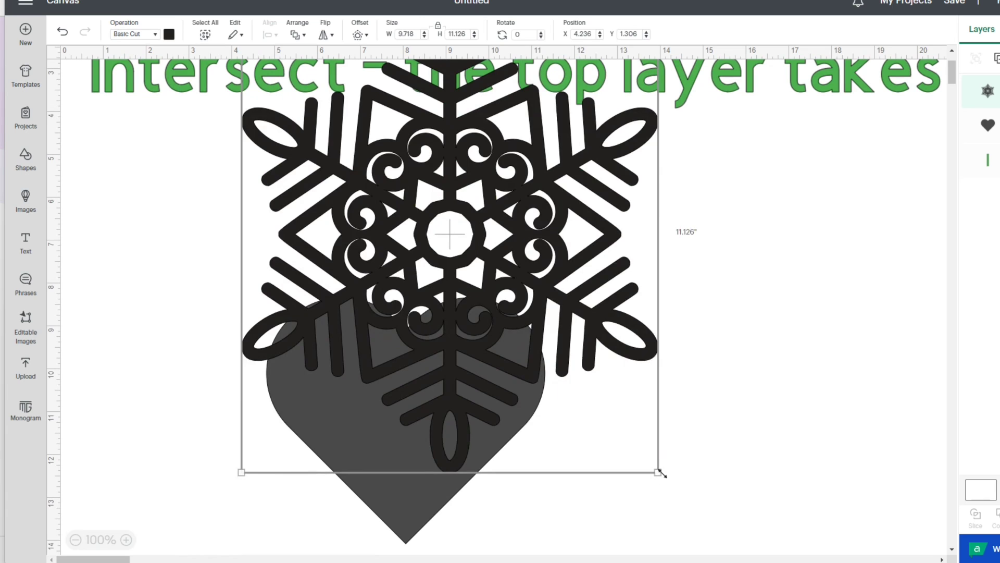
drag(659, 472, 514, 306)
drag(440, 172, 770, 306)
drag(377, 401, 249, 260)
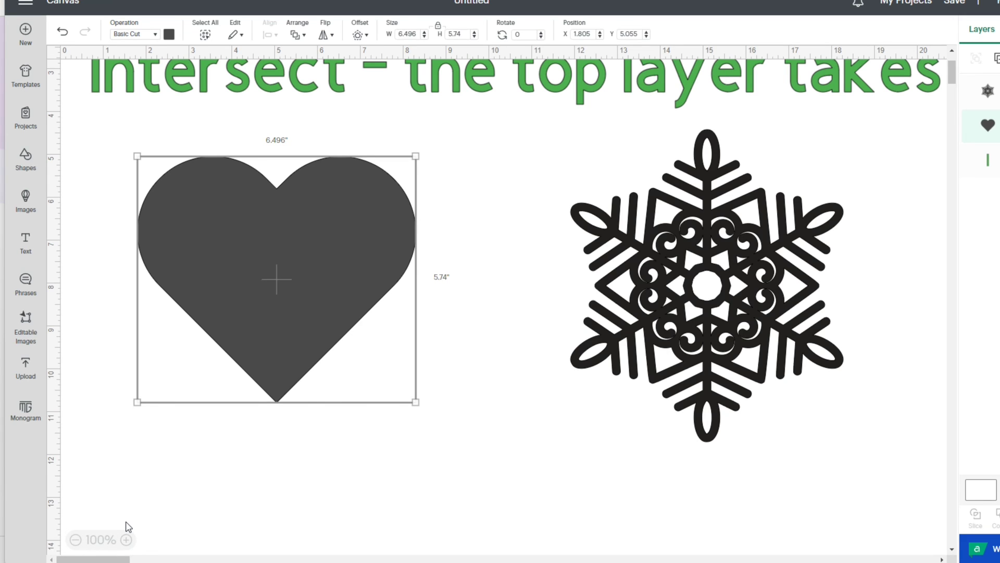
click(76, 539)
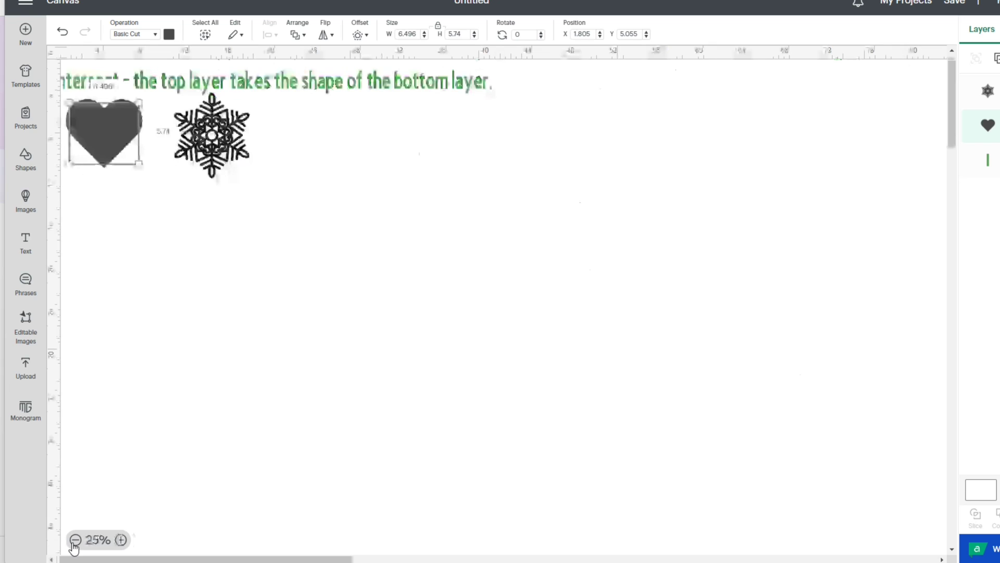
click(121, 540)
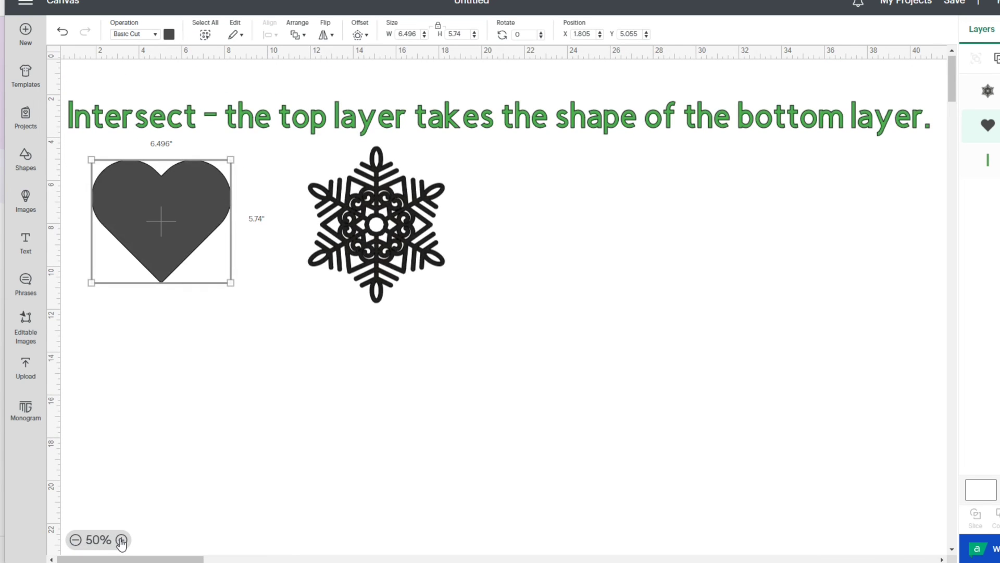
click(185, 510)
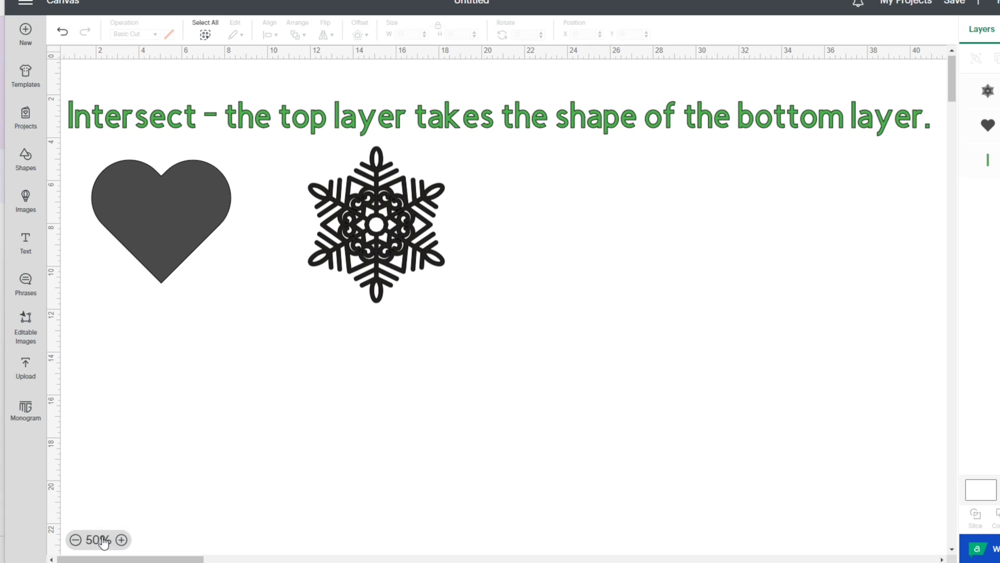
- Change the heart's material color to bright red
click(188, 234)
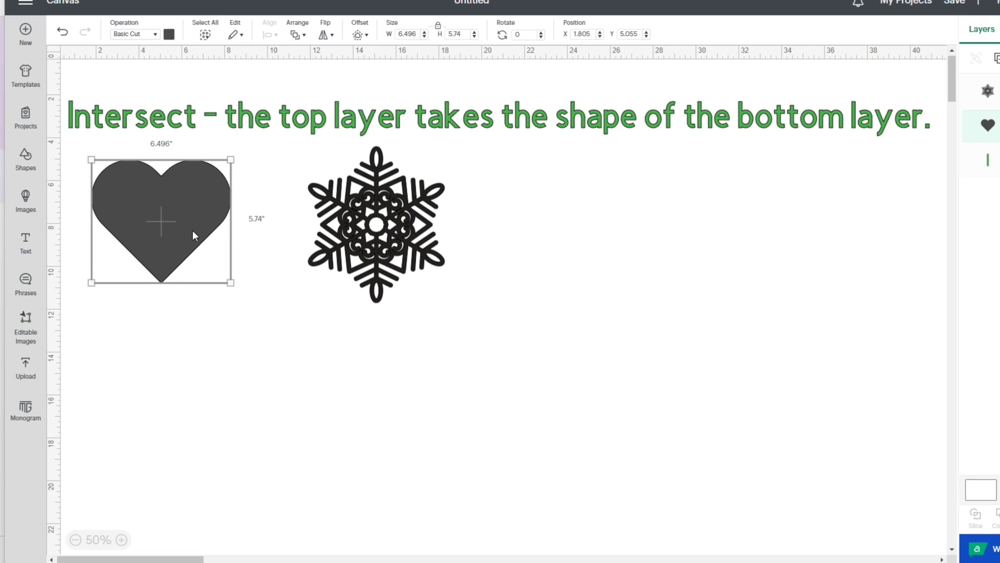
click(169, 34)
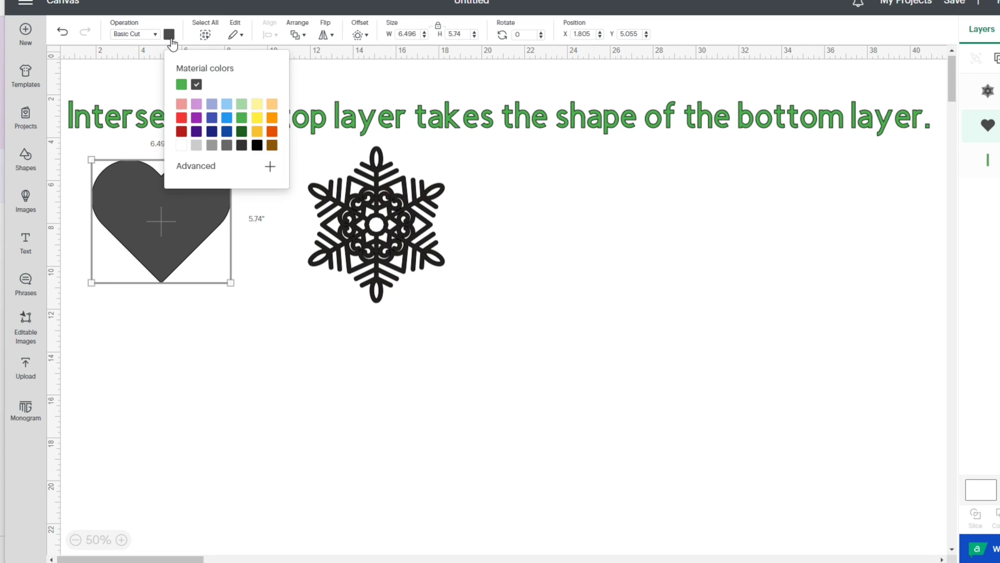
click(182, 118)
click(290, 359)
- Change the snowflake's material color to medium blue
click(363, 266)
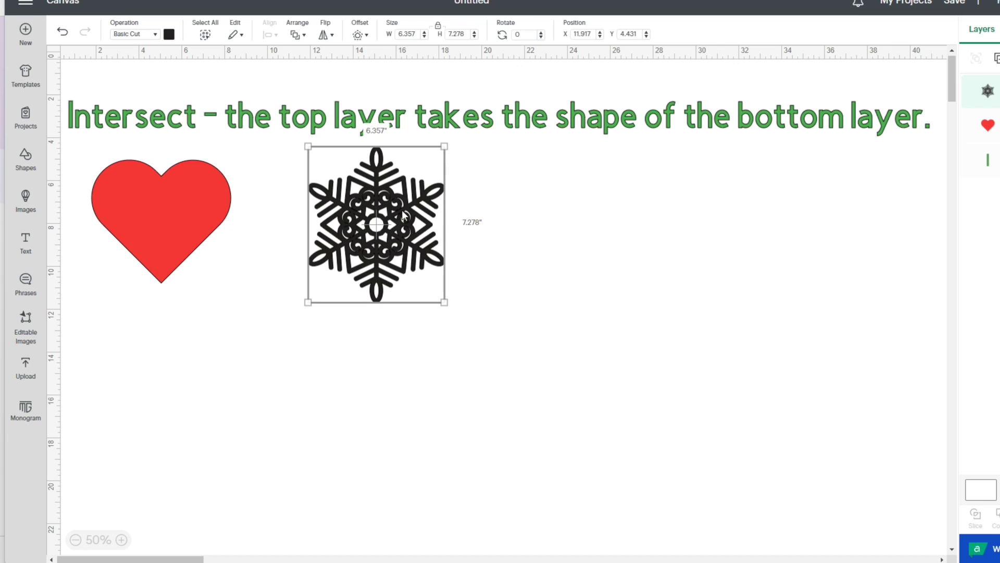
click(169, 34)
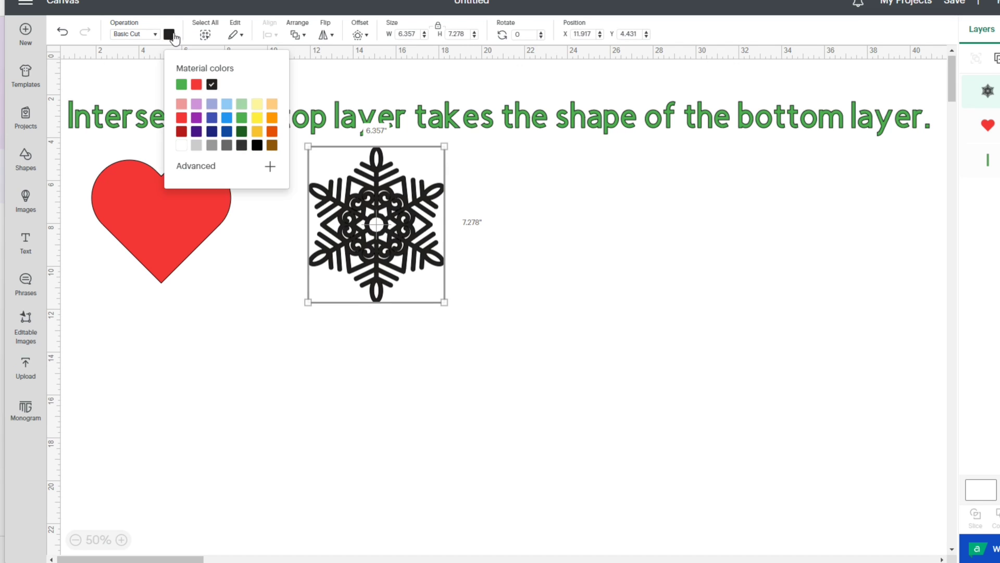
click(230, 121)
click(250, 367)
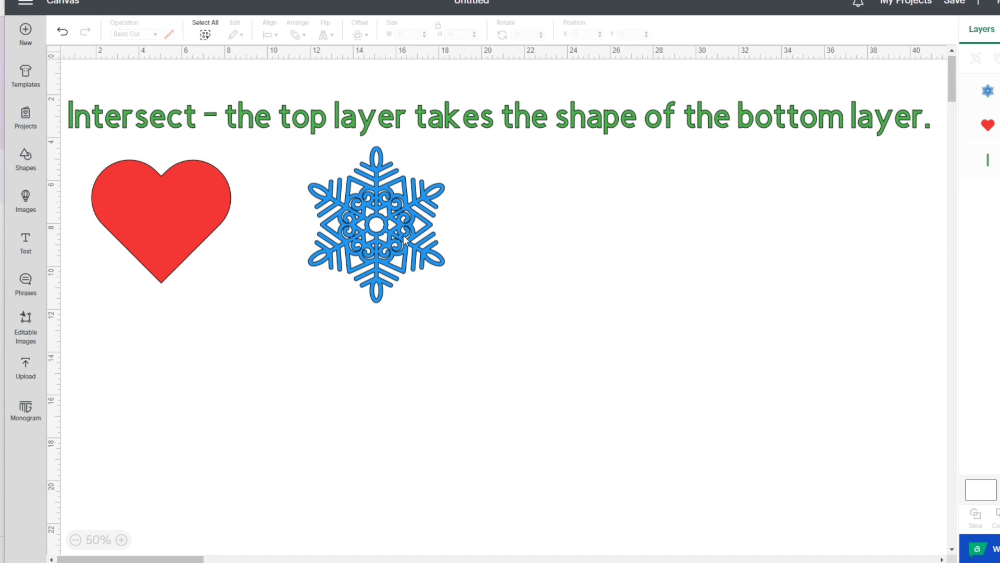
- Center the blue snowflake over the red heart, duplicate the pair, and place the copy well to the right of the original
drag(404, 240, 189, 224)
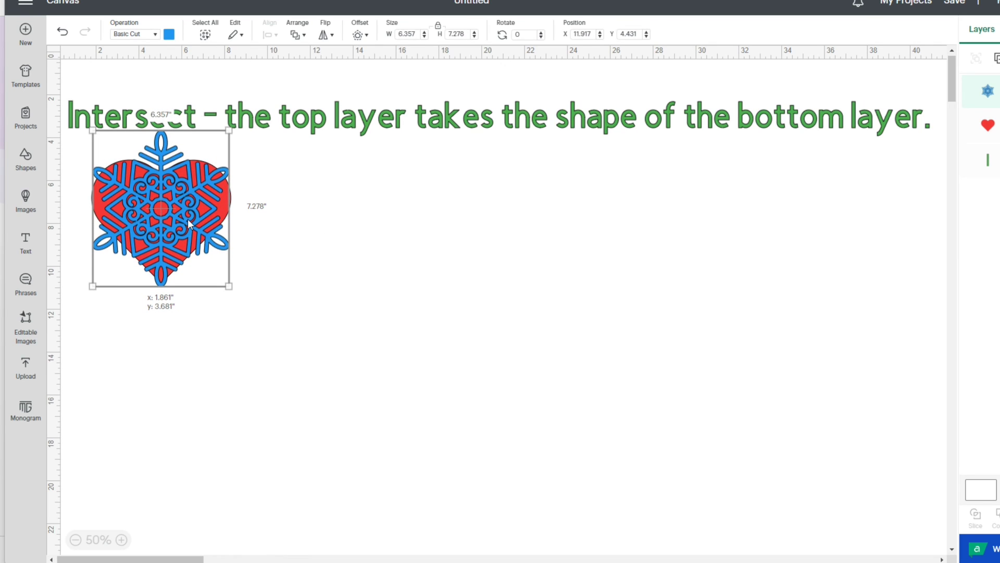
click(364, 257)
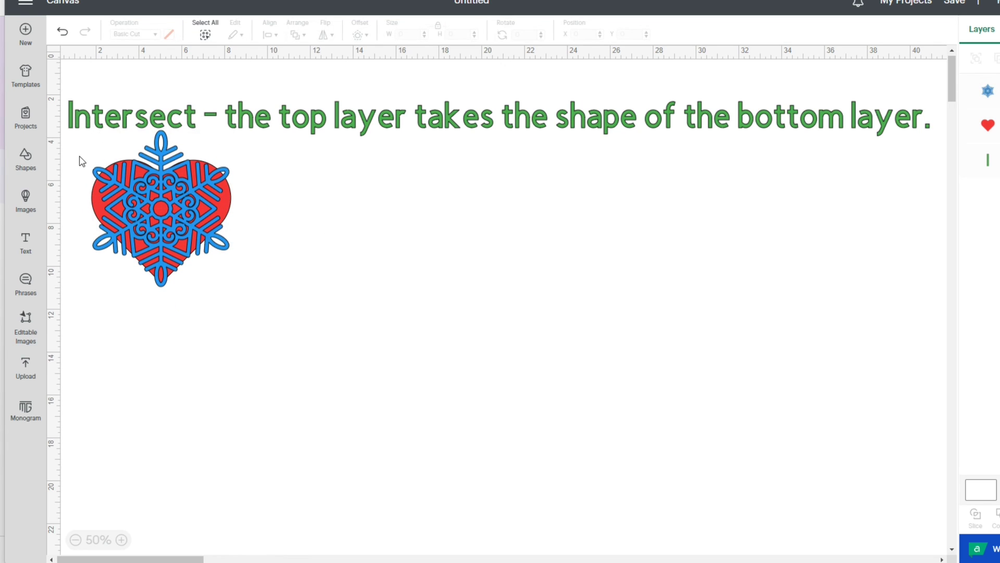
drag(78, 156, 209, 264)
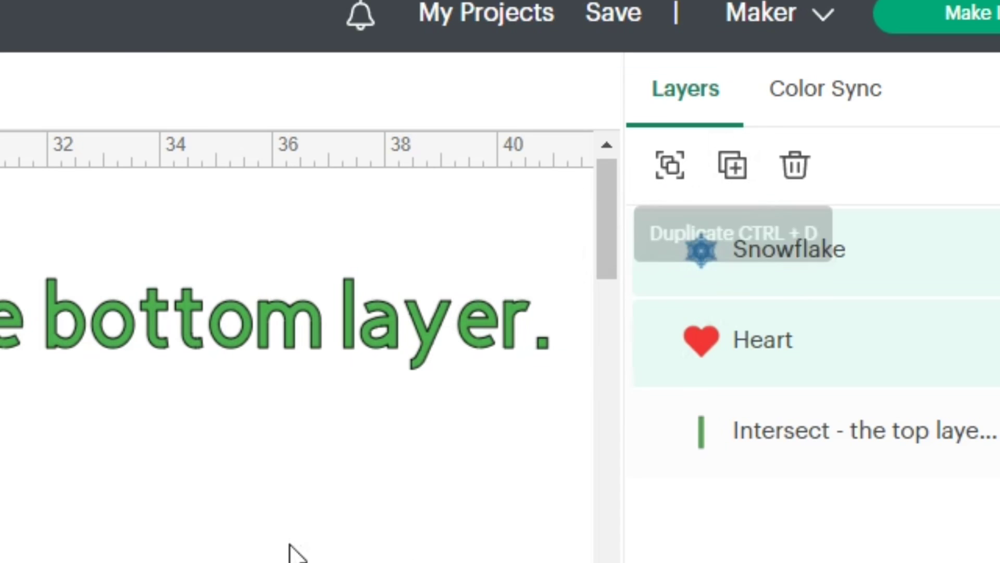
click(875, 90)
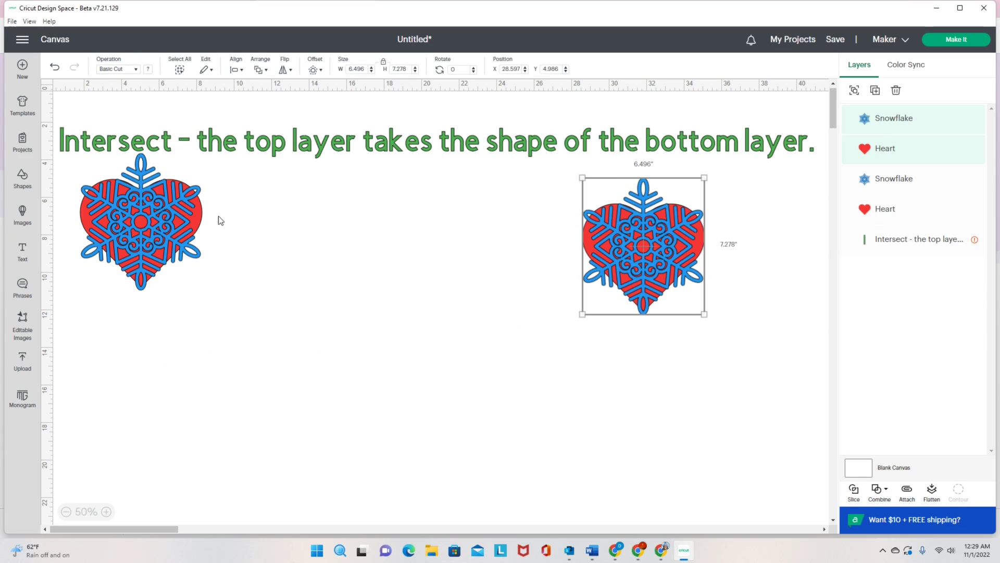
- Separate the original pair by moving its snowflake off to the lower right and shifting its heart slightly down and right
click(147, 223)
drag(148, 223, 372, 335)
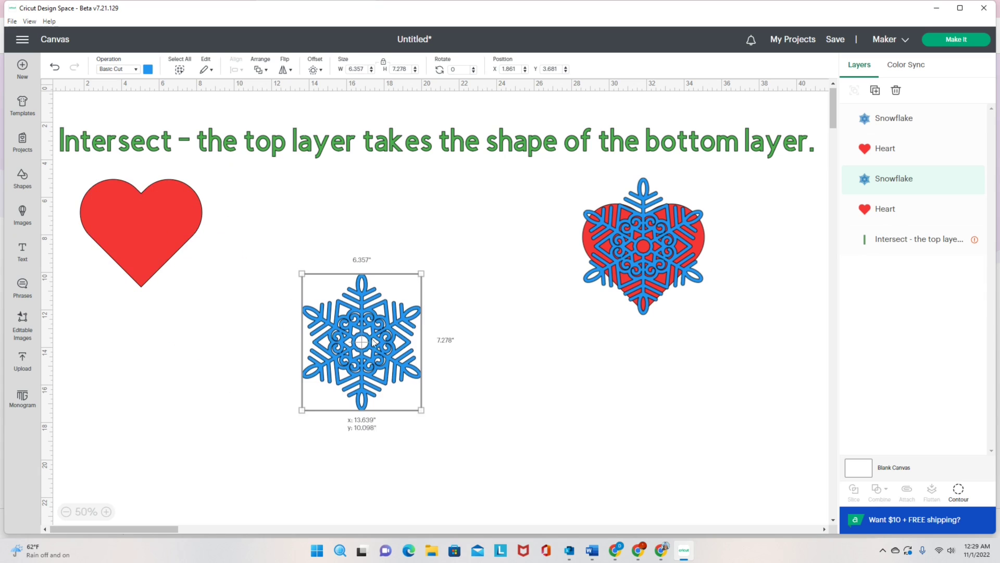
click(169, 251)
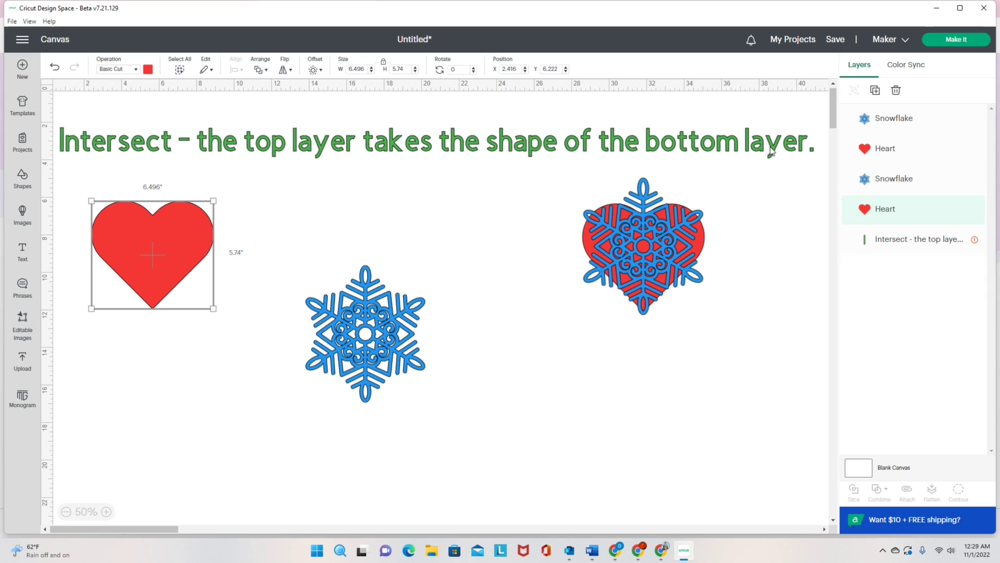
drag(164, 246, 190, 241)
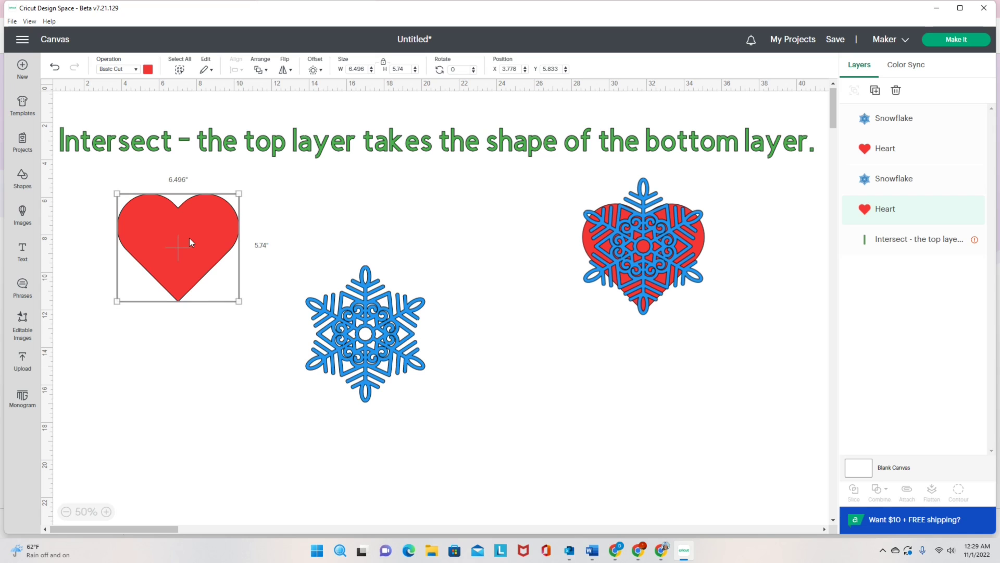
mouse_move(355, 320)
mouse_down()
mouse_move(363, 301)
mouse_move(353, 309)
mouse_up()
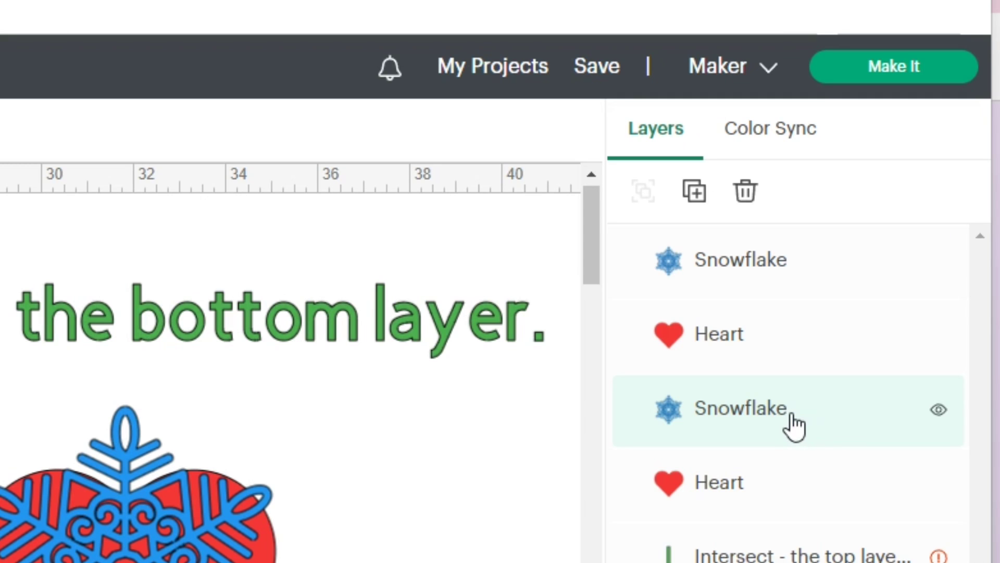
- Rename the separated snowflake's layer as "Snowflake top layer"
right_click(794, 425)
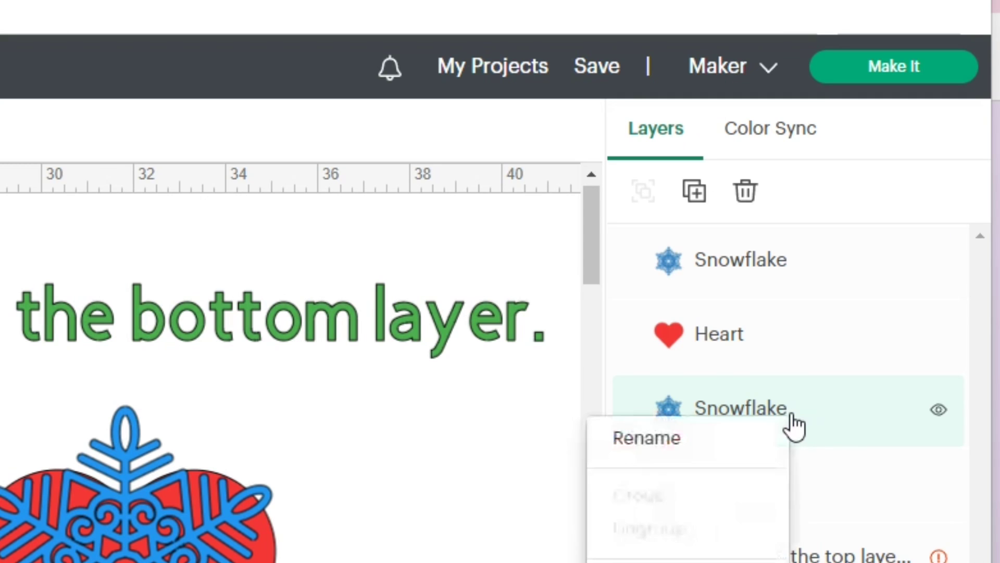
click(729, 464)
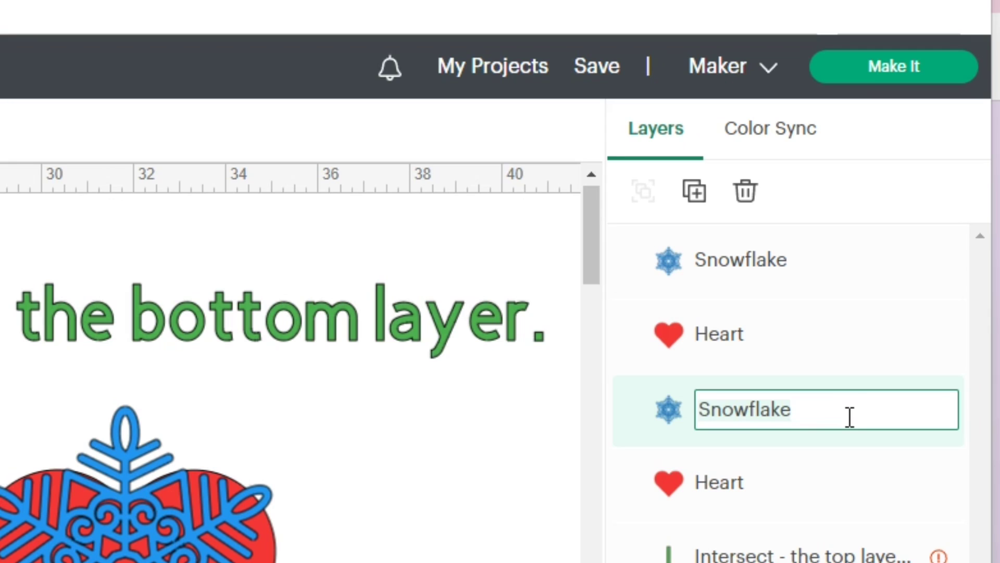
click(849, 416)
text(top layer)
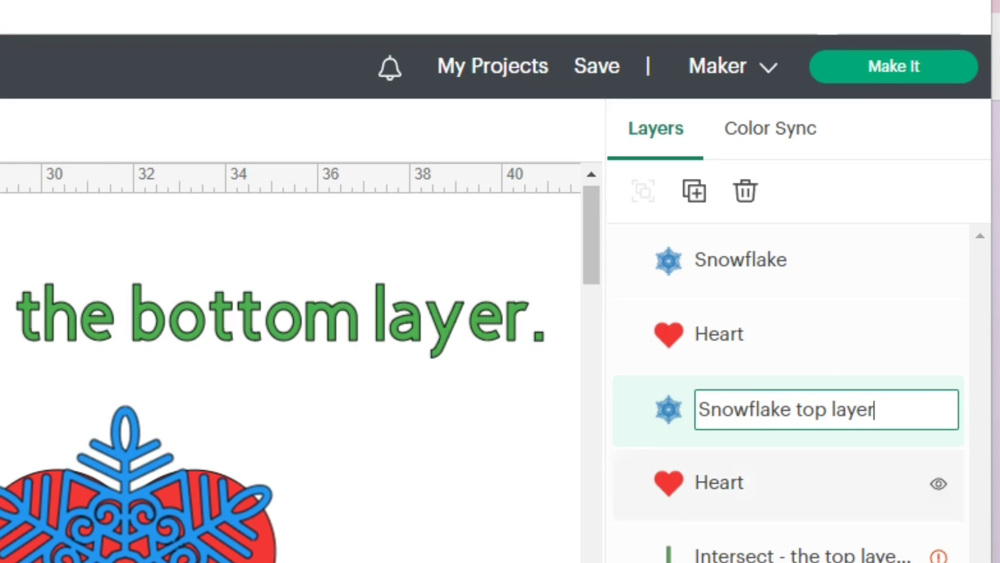
- Rename the separated heart's layer as "Heart bottom layer"
click(781, 482)
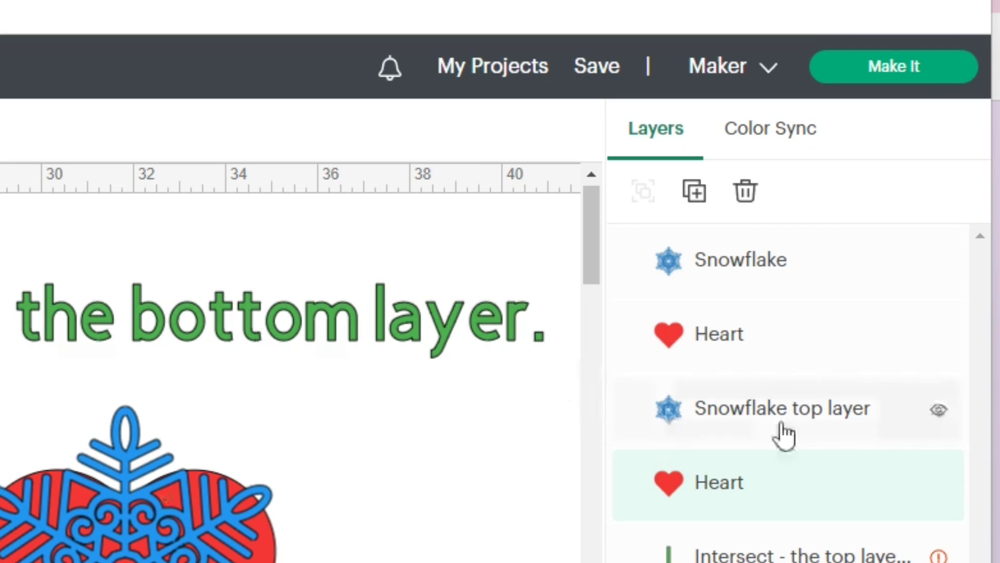
right_click(754, 484)
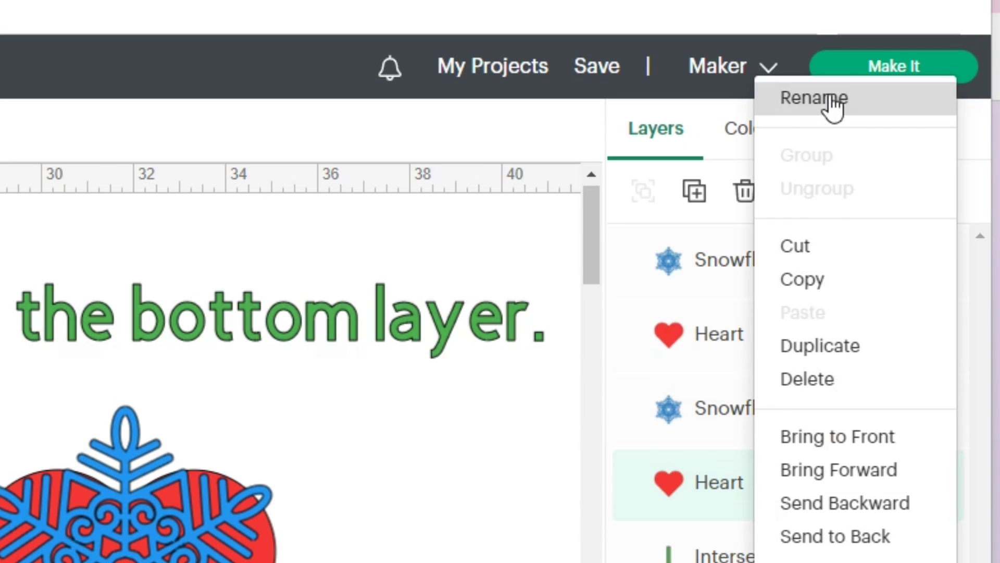
click(831, 107)
click(775, 482)
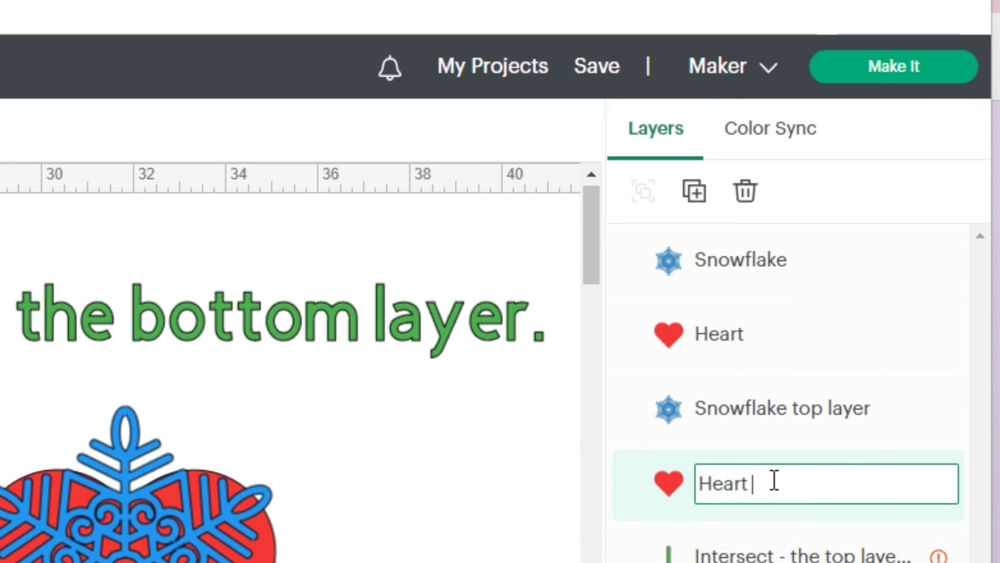
text(bottom la)
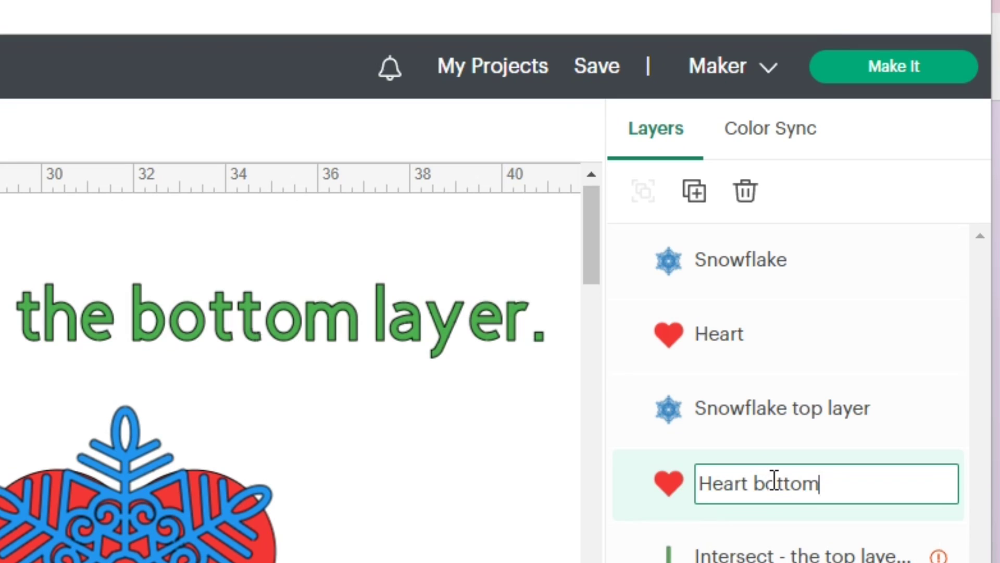
text(yer)
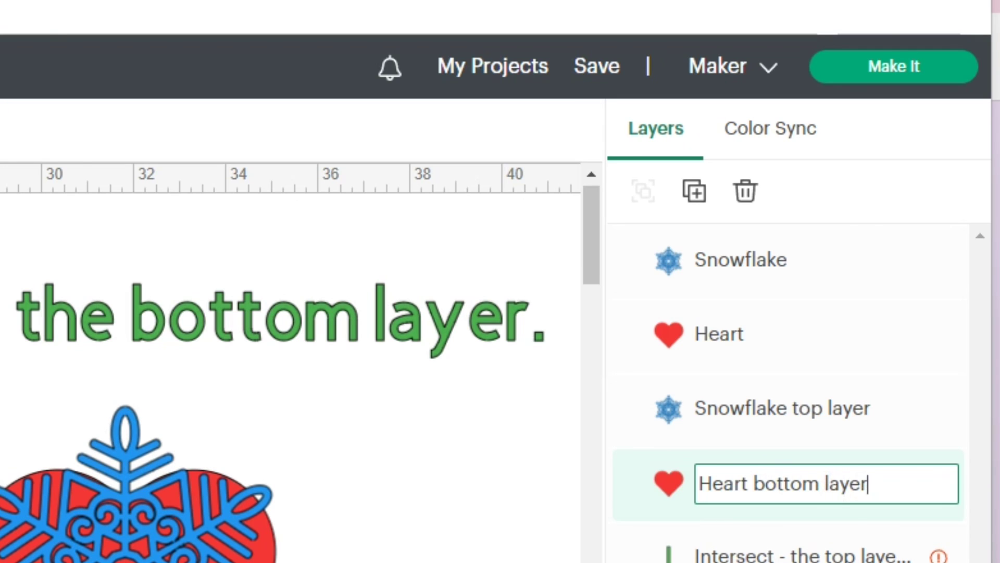
key(Return)
- Place the top-layer snowflake back over the bottom-layer heart and combine the pair with Intersect
drag(333, 325, 175, 238)
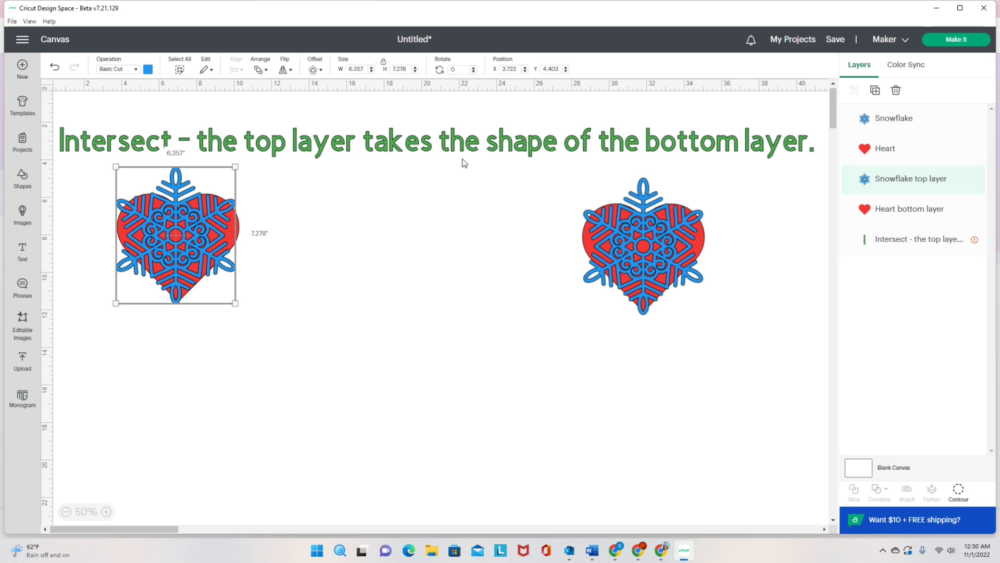
click(409, 237)
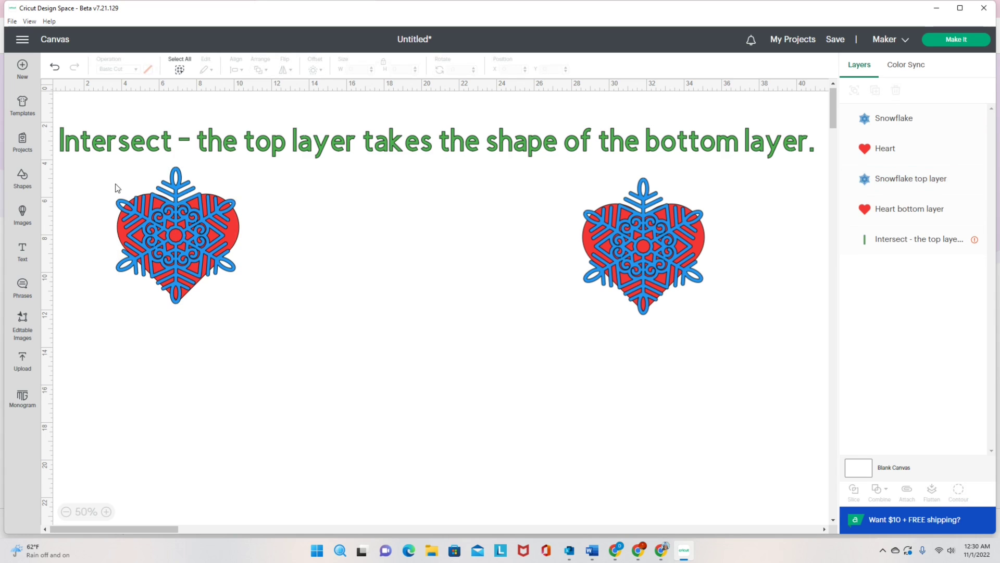
drag(109, 187, 245, 301)
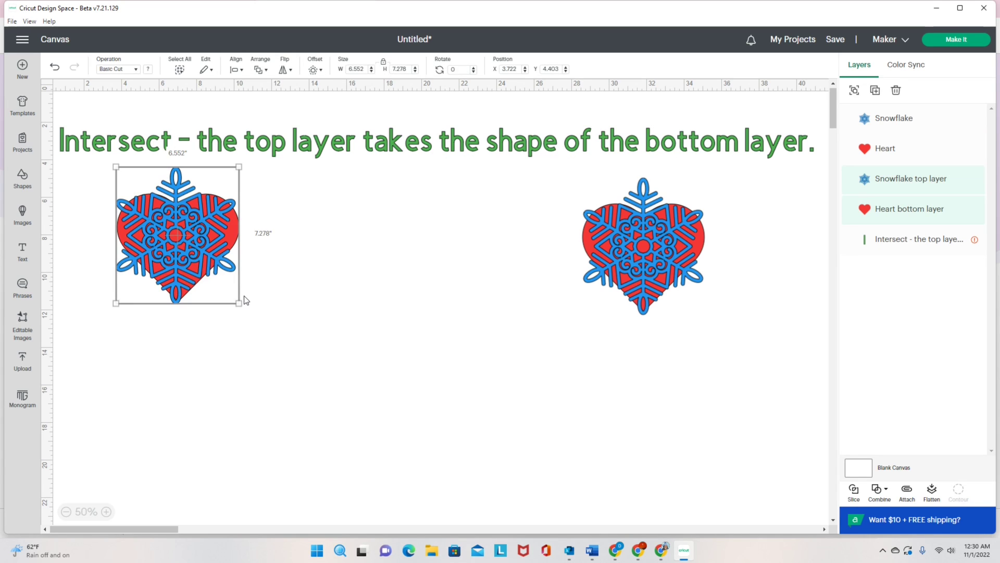
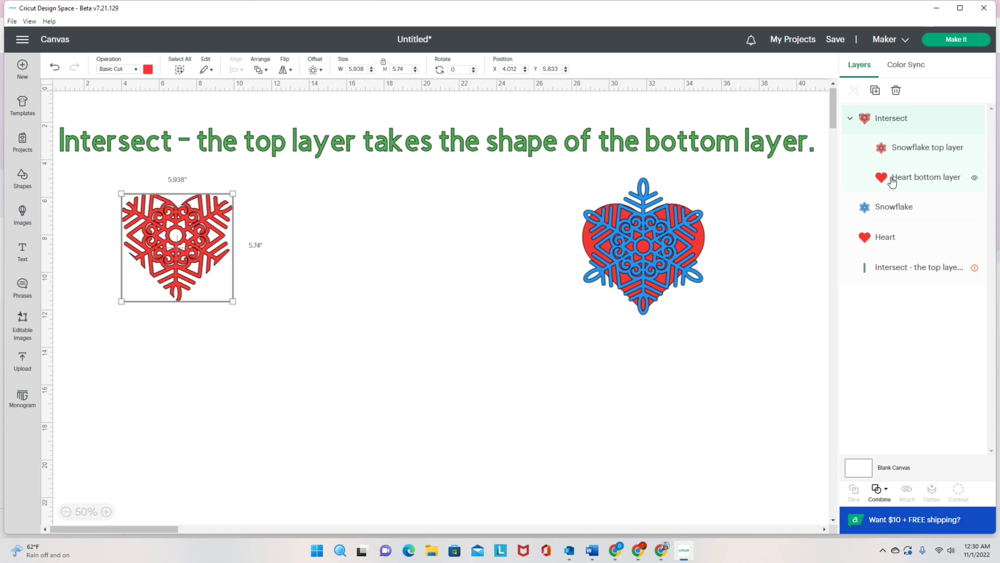
click(345, 395)
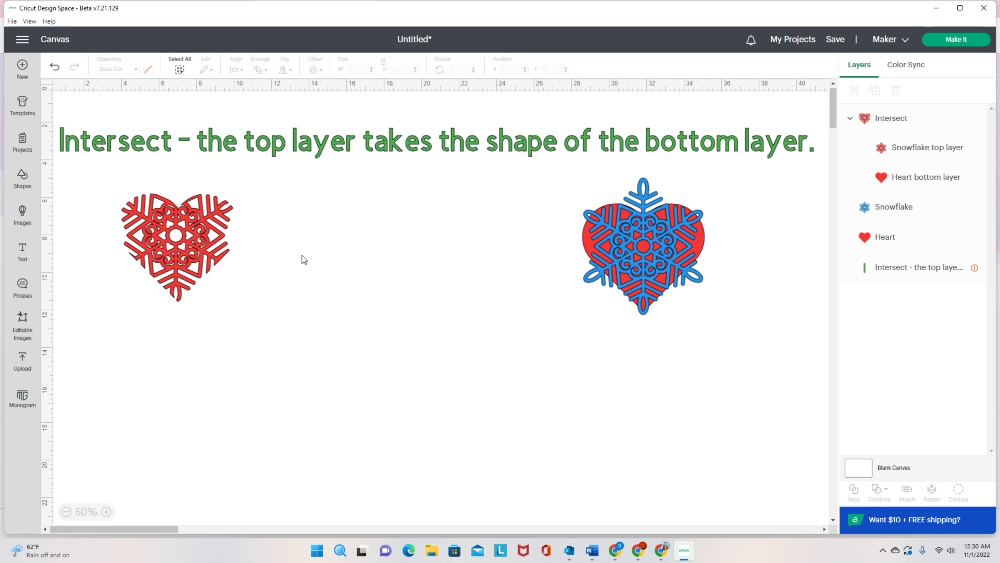
mouse_move(163, 227)
mouse_down()
mouse_move(161, 255)
mouse_move(164, 244)
mouse_move(148, 241)
mouse_up()
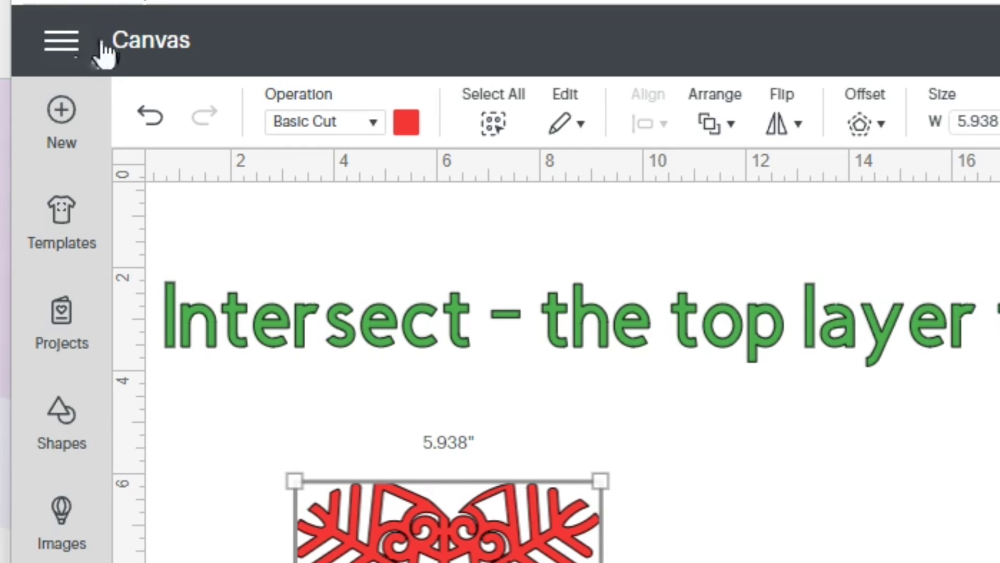
- Switch Application Experience to Live in the Design Space settings, set it back to Beta, and confirm
click(51, 46)
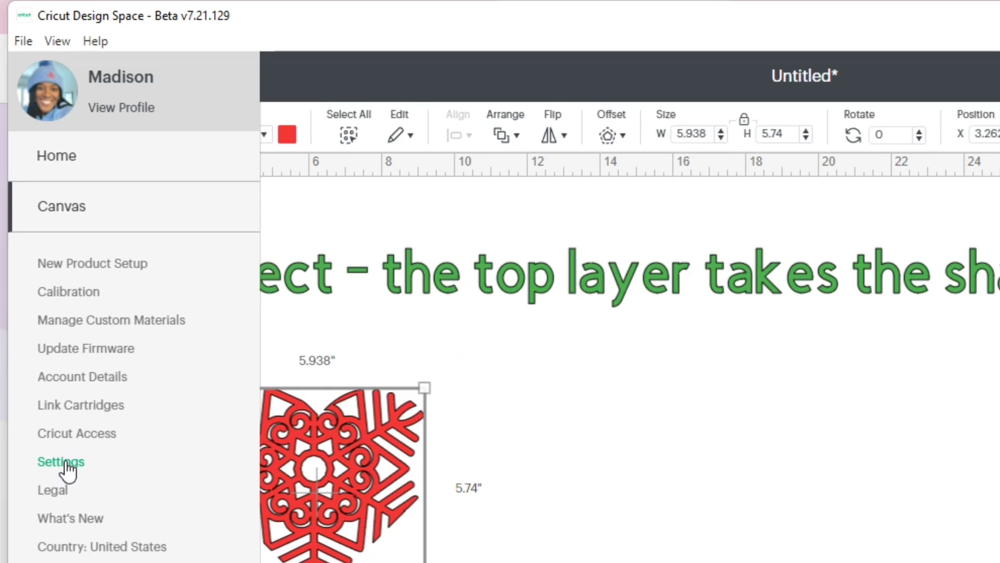
click(91, 562)
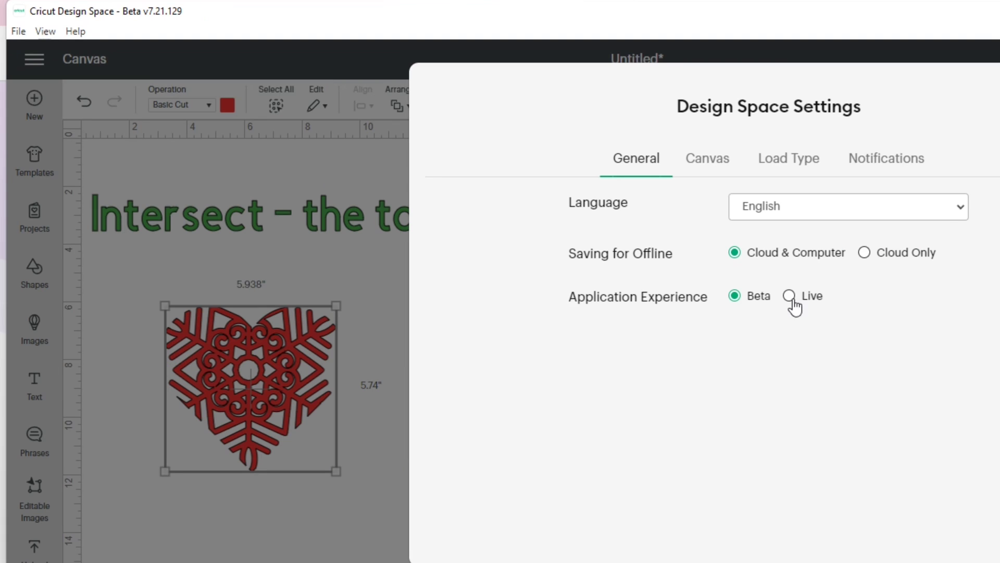
click(995, 375)
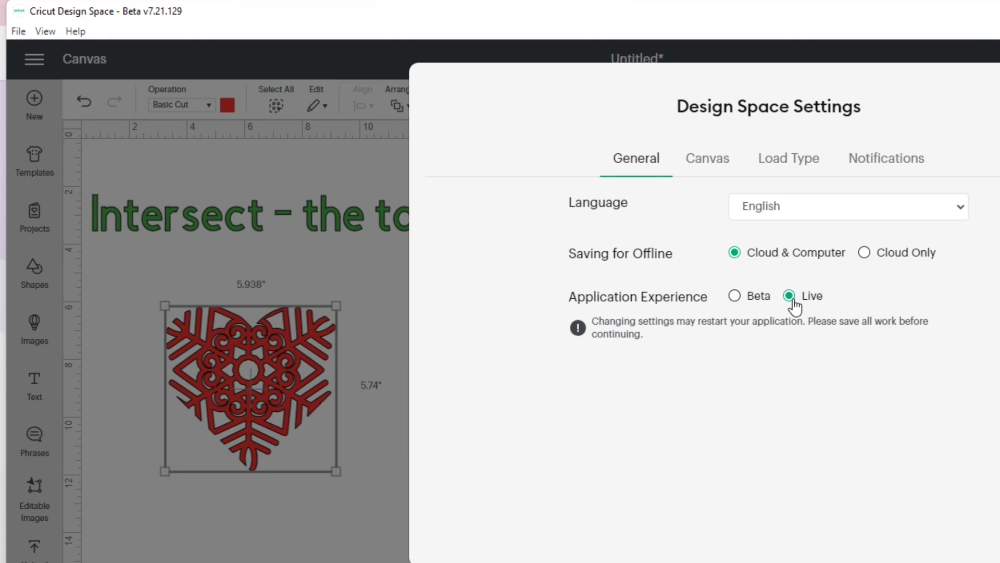
click(735, 296)
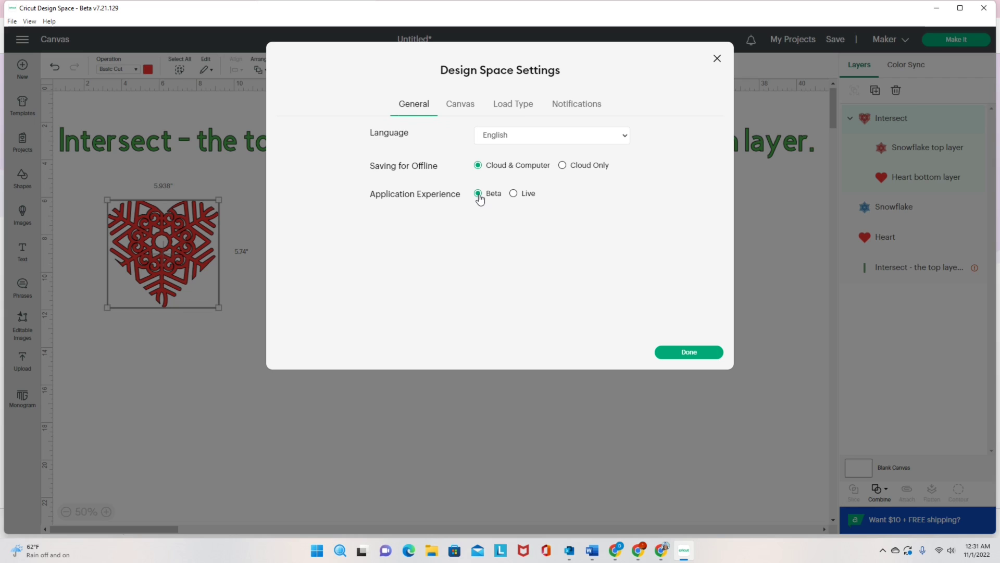
click(689, 353)
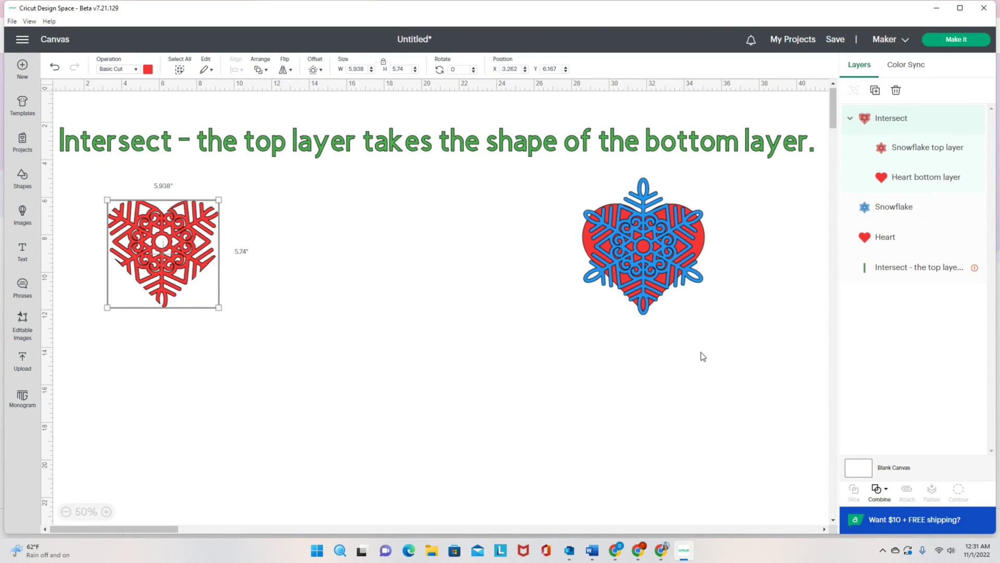
- Move the blue snowflake of the duplicated pair left off its heart and send it to the back
drag(181, 269, 171, 256)
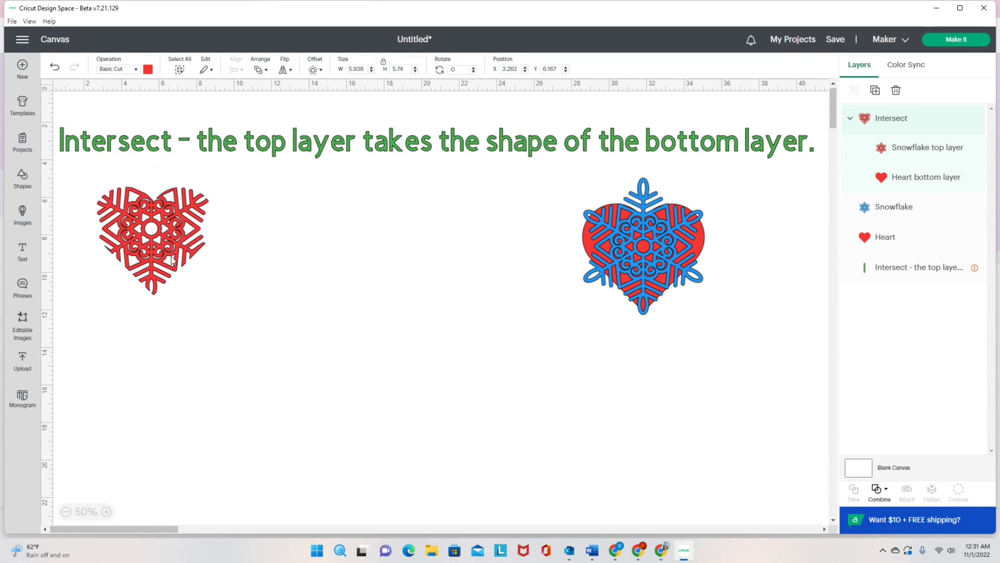
drag(652, 246, 465, 262)
click(259, 70)
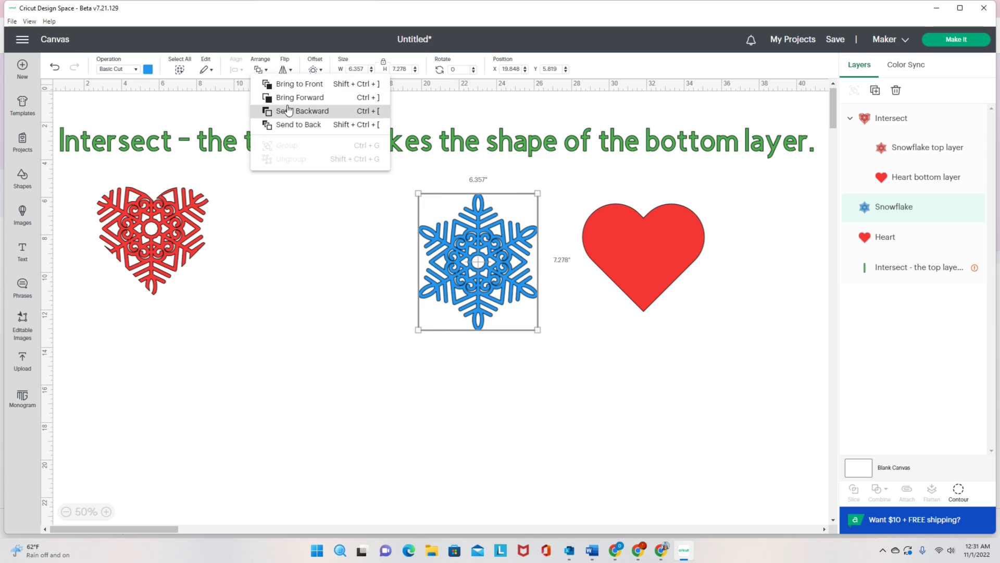
click(294, 125)
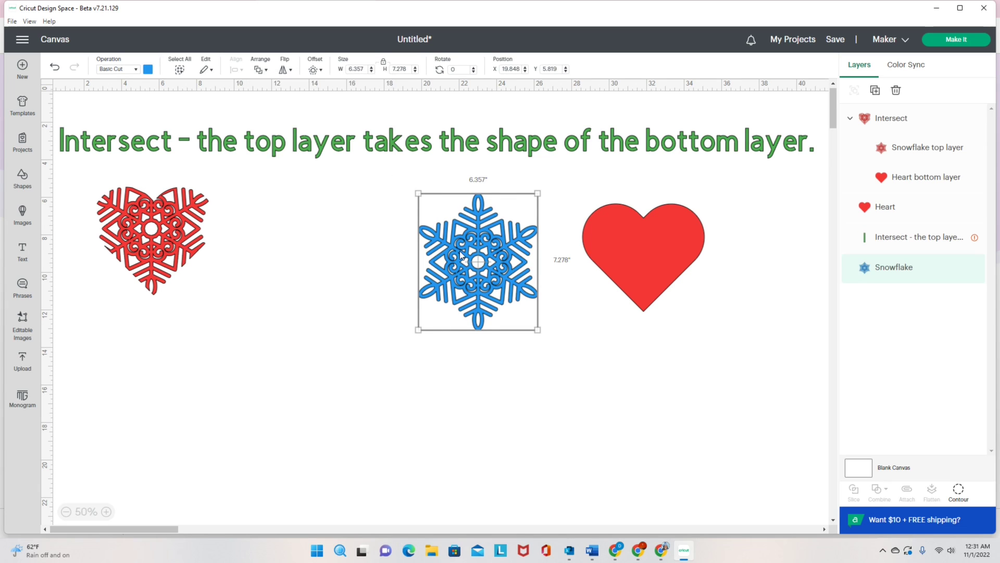
- Bring the remaining red heart to the front and place it over the blue snowflake
click(636, 257)
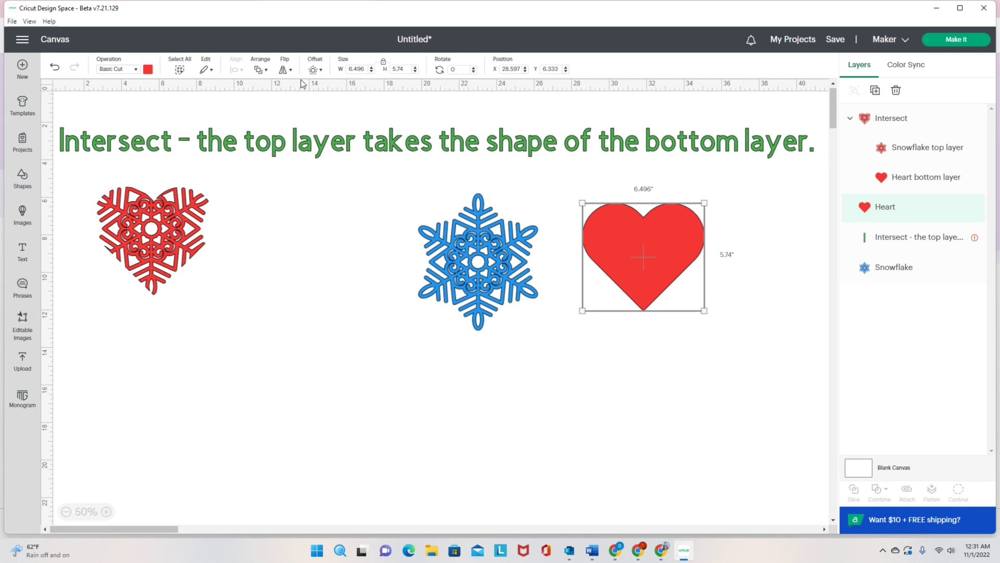
click(265, 73)
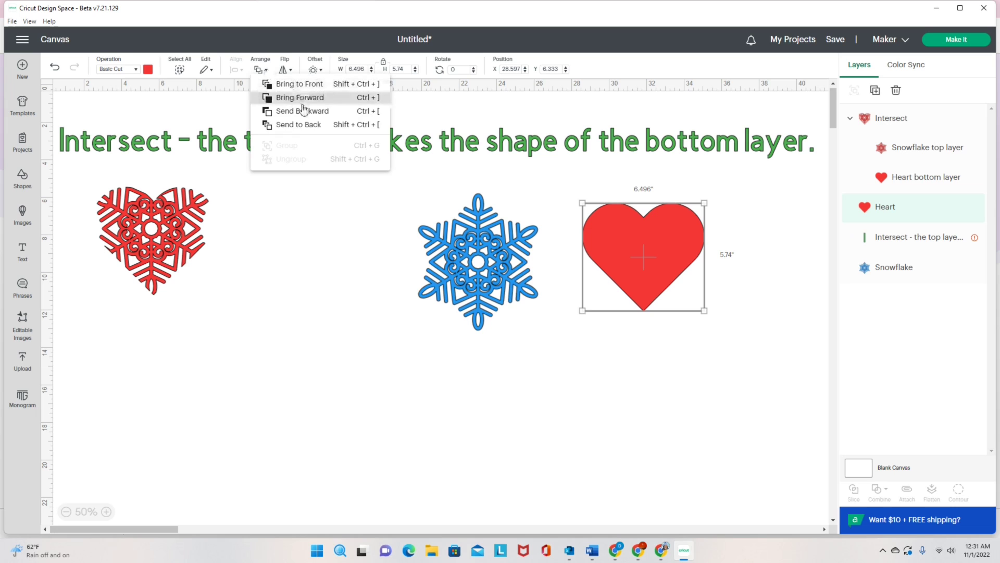
click(311, 85)
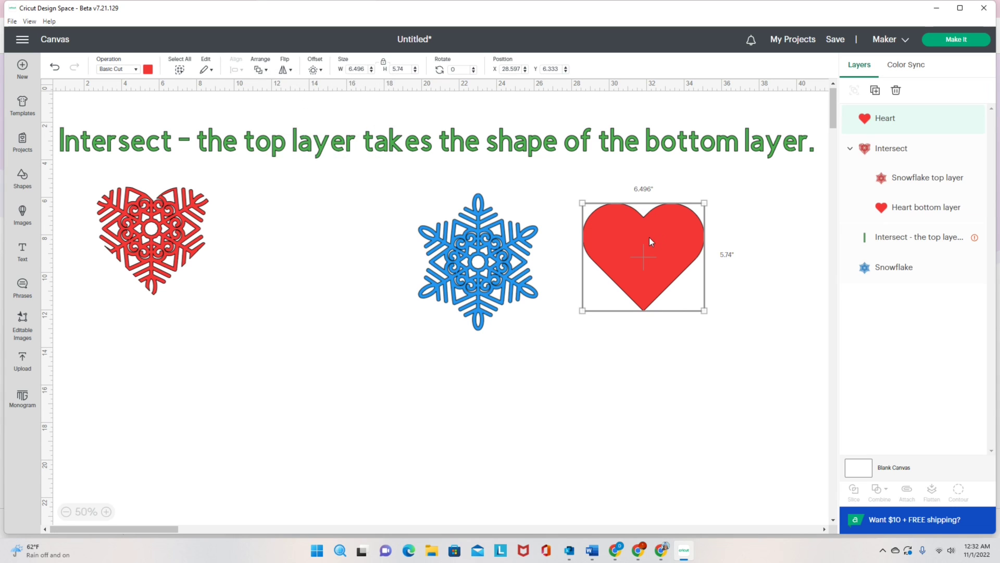
drag(649, 237, 481, 242)
click(676, 291)
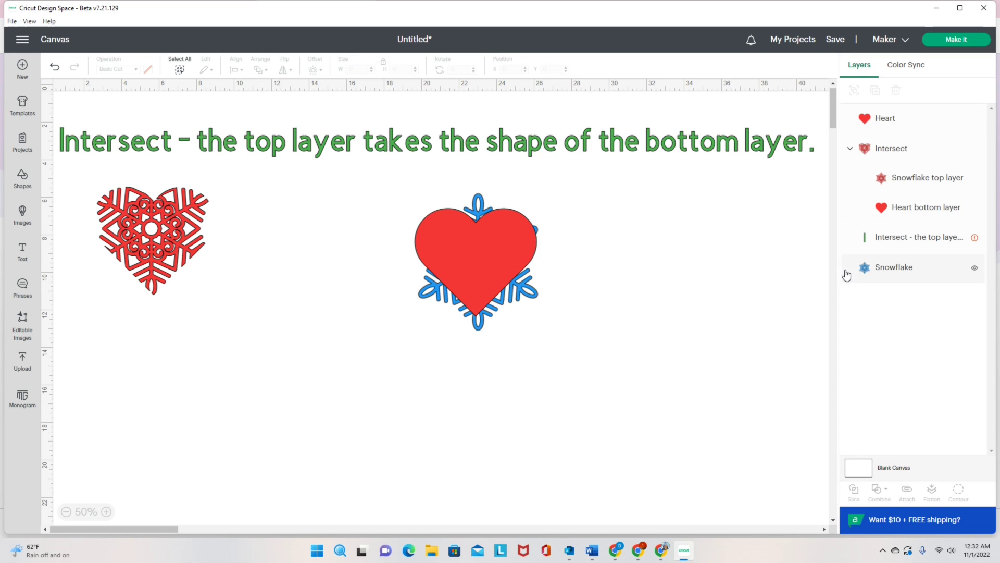
- Rename the front heart's layer as "Heart top layer"
click(886, 121)
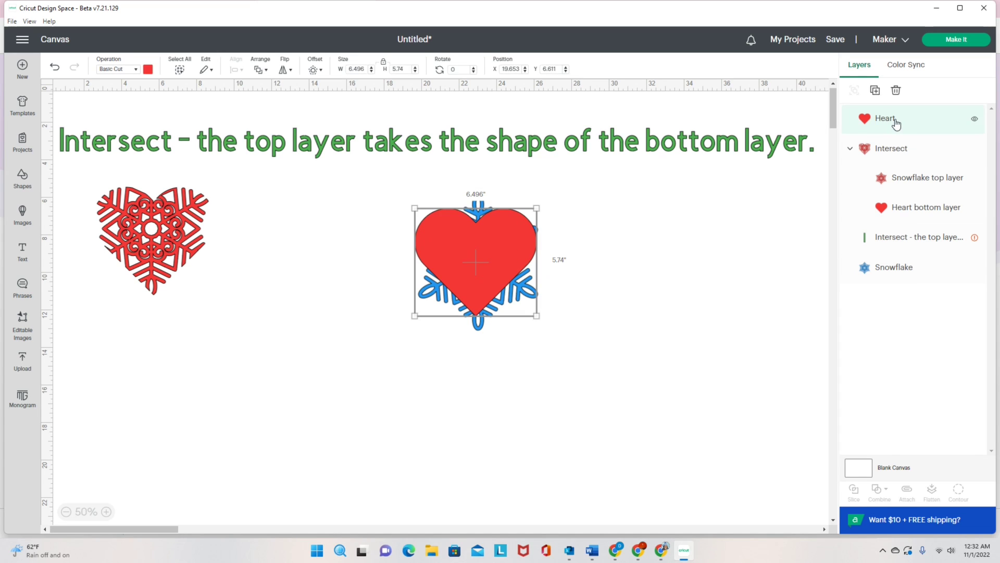
right_click(892, 122)
click(912, 129)
right_click(917, 125)
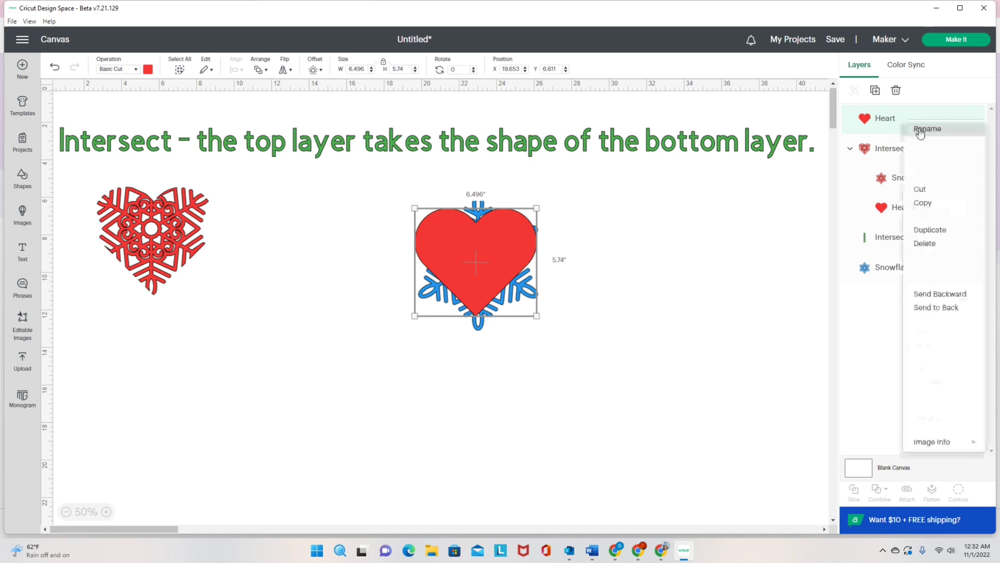
click(920, 131)
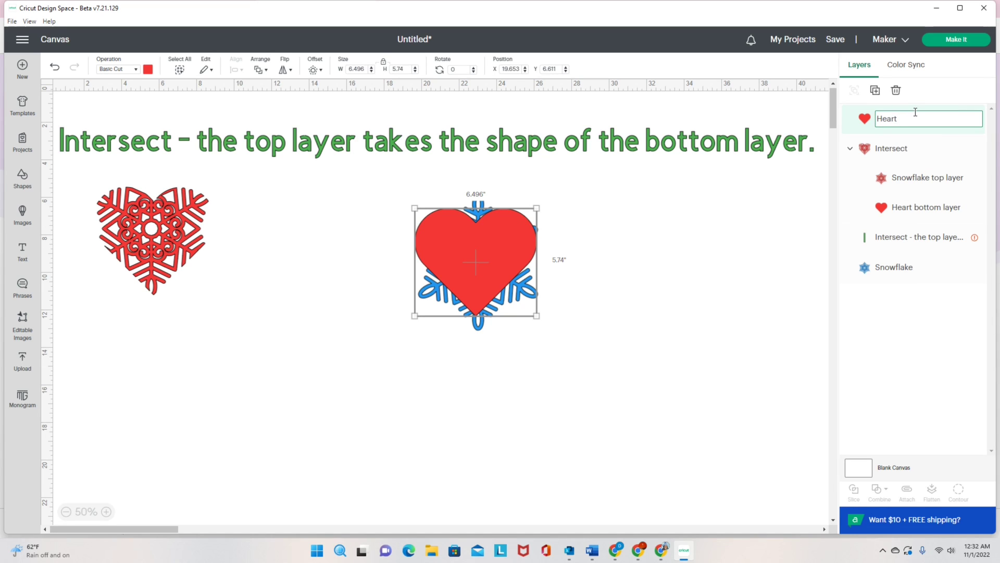
text(top layer)
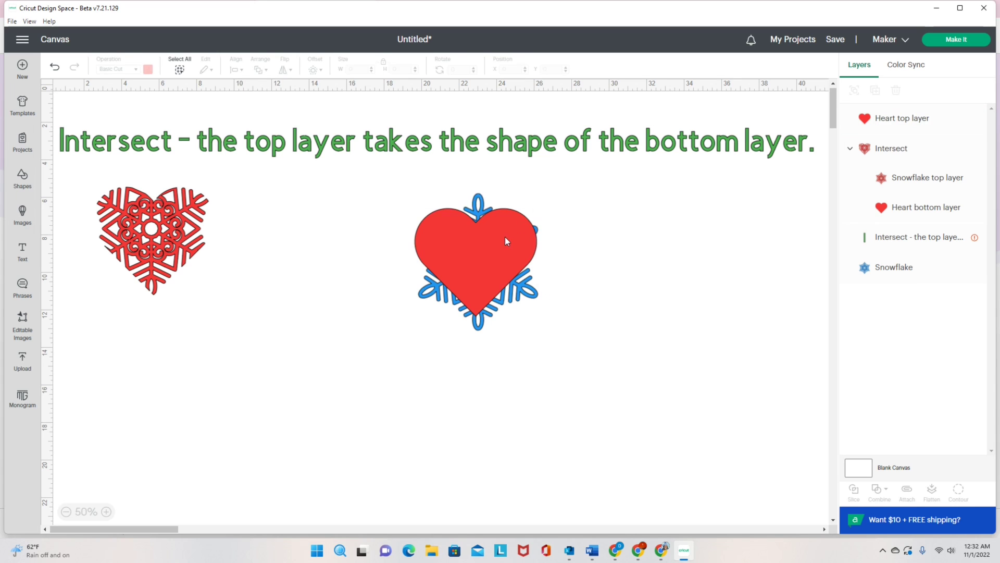
- Move the heart to the right of the snowflake and rename the snowflake's layer as "Snowflake bottom layer"
drag(505, 237, 657, 242)
click(891, 268)
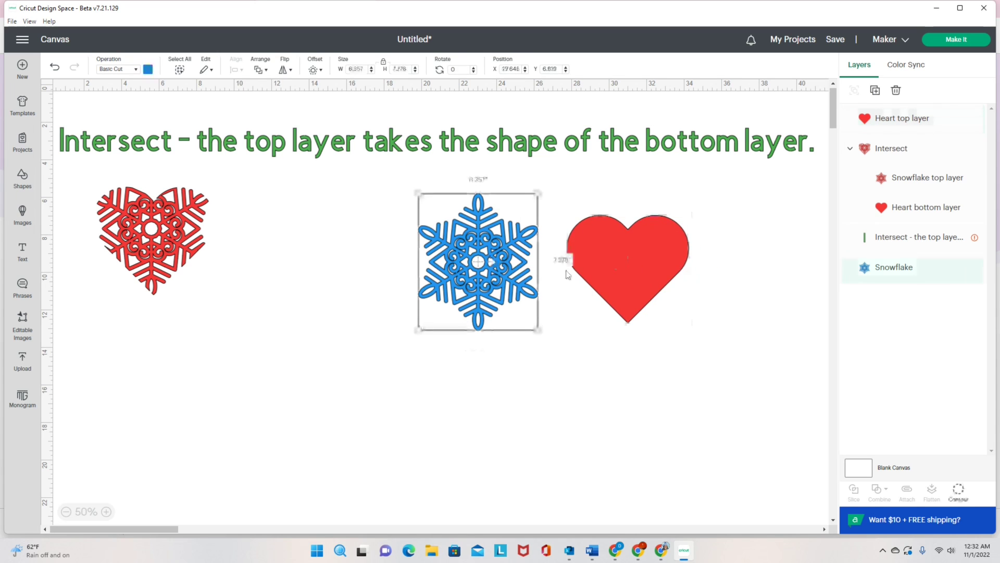
right_click(908, 267)
click(933, 110)
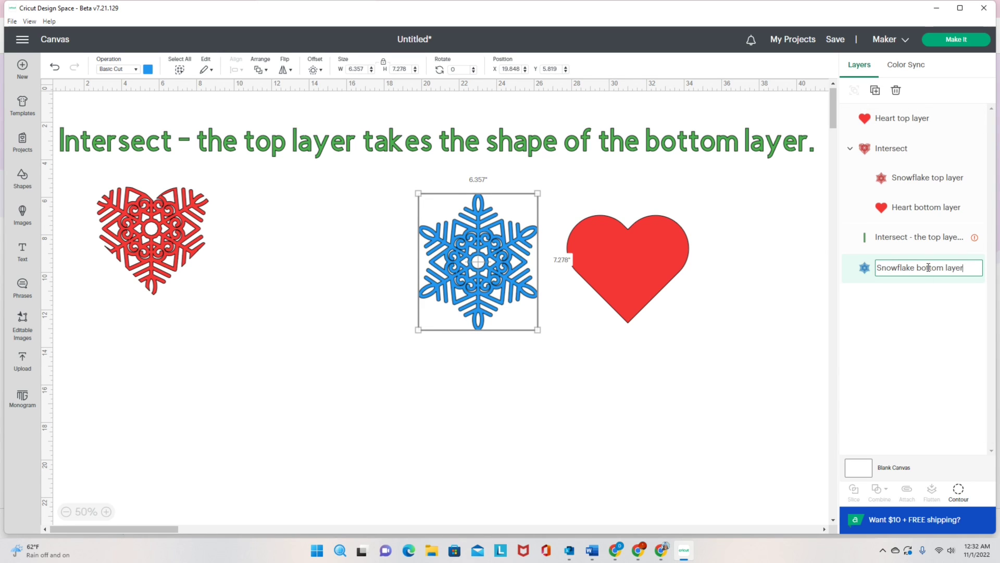
click(553, 276)
- Place the top-layer heart centered over the blue snowflake
click(493, 263)
click(620, 267)
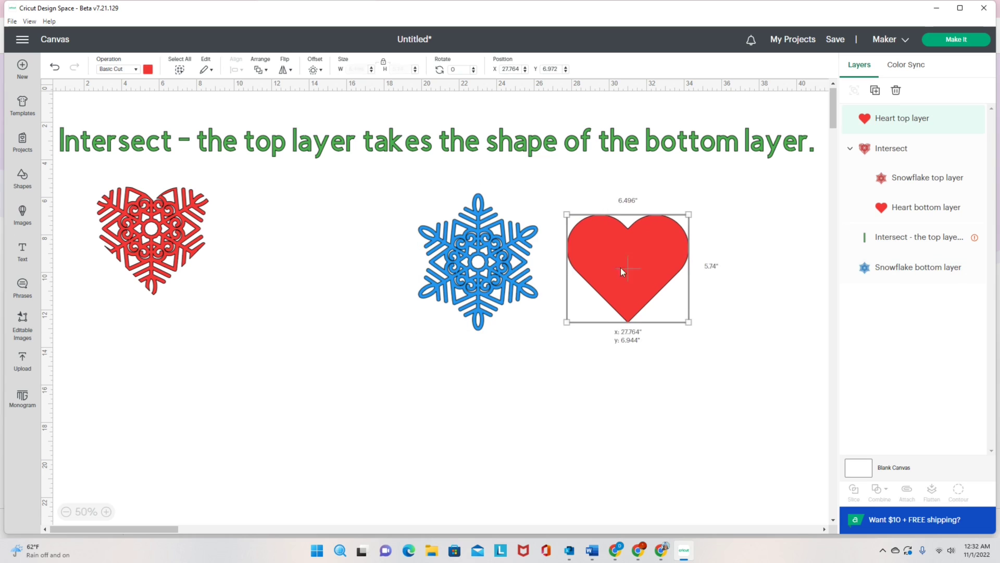
drag(621, 268, 475, 264)
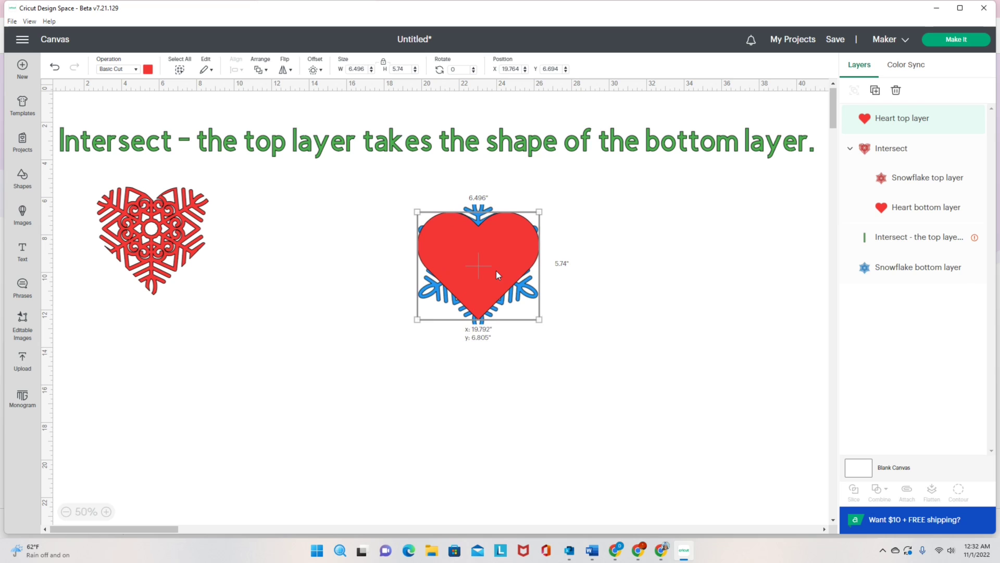
click(524, 366)
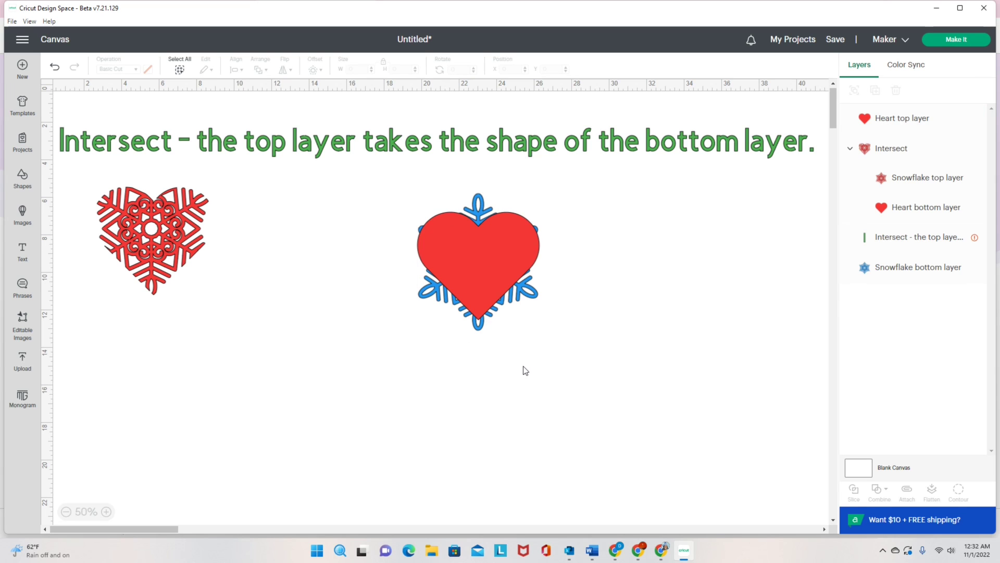
- Intersect the top-layer heart with the blue snowflake beneath it
click(529, 293)
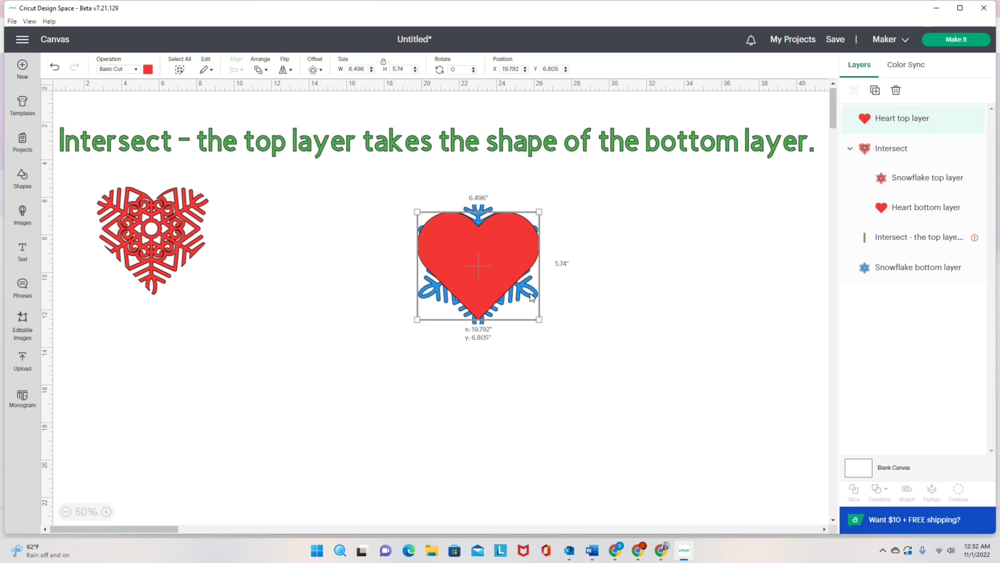
click(523, 376)
drag(387, 202, 541, 336)
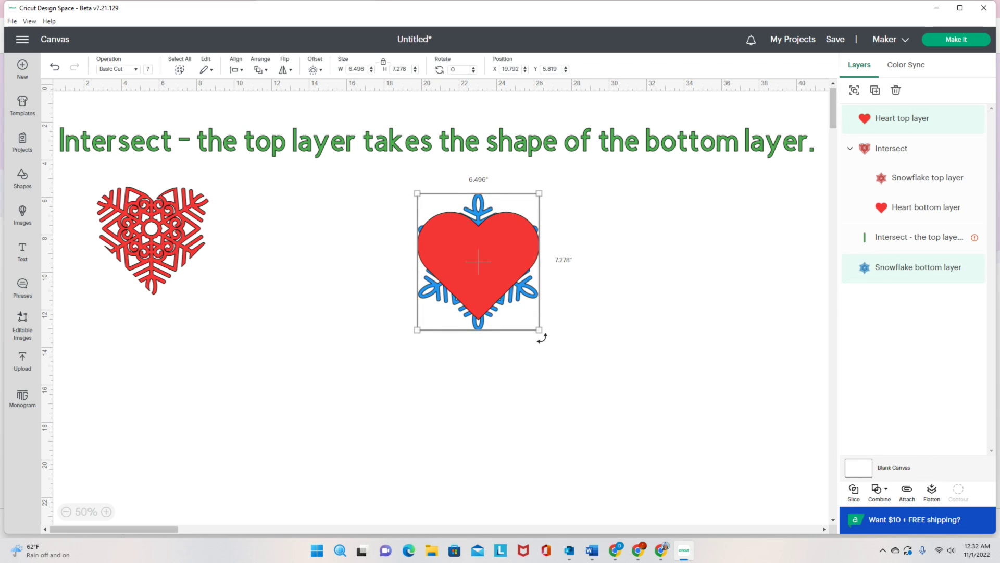
click(884, 495)
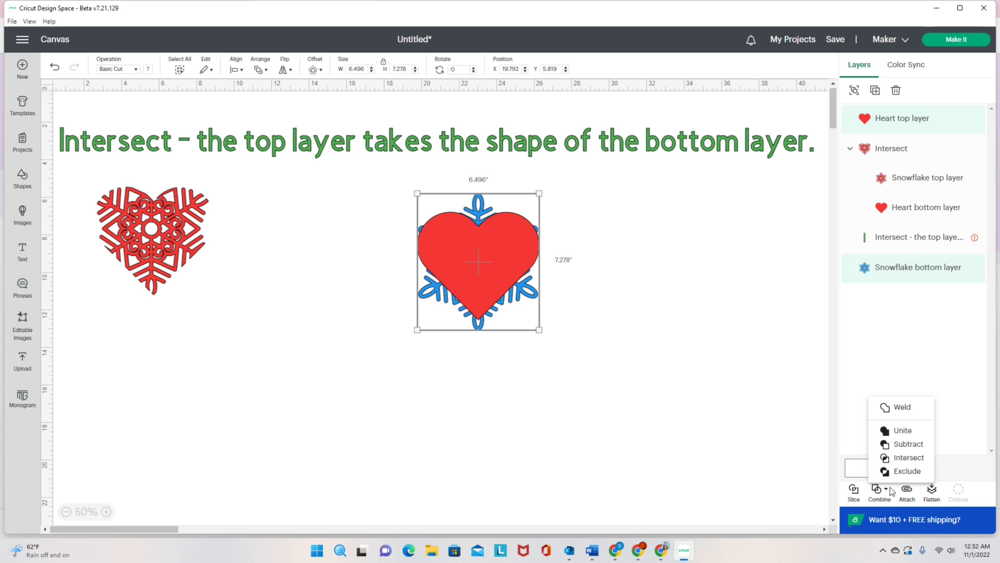
click(909, 458)
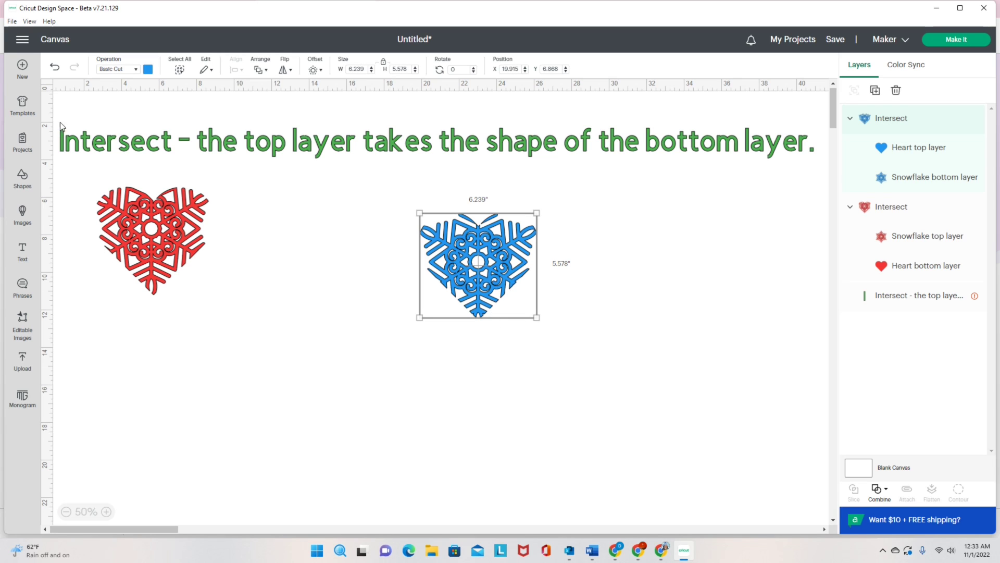
- Undo the intersect, move the heart off the blue snowflake, and place it back centered over it
click(54, 68)
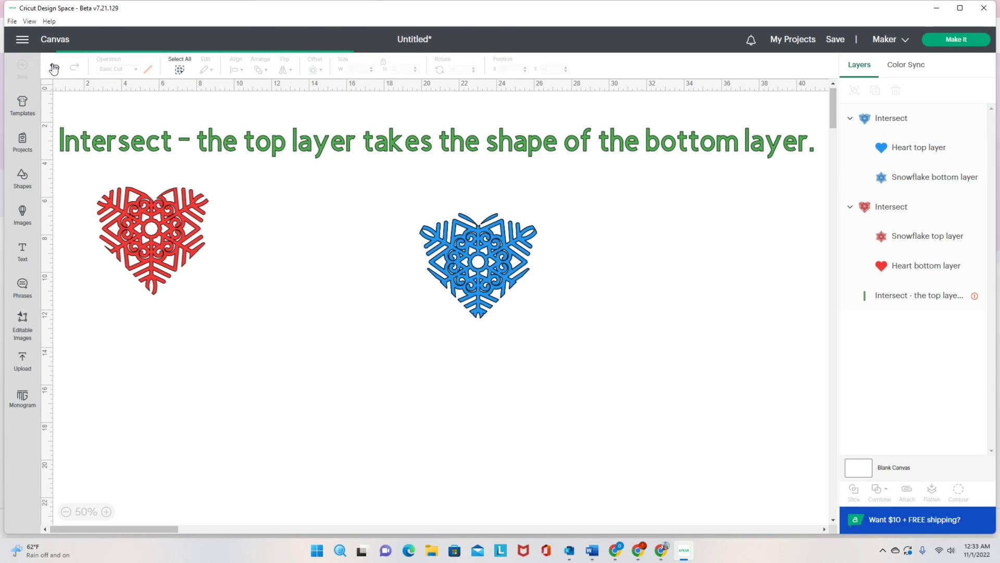
drag(515, 264, 555, 407)
click(493, 269)
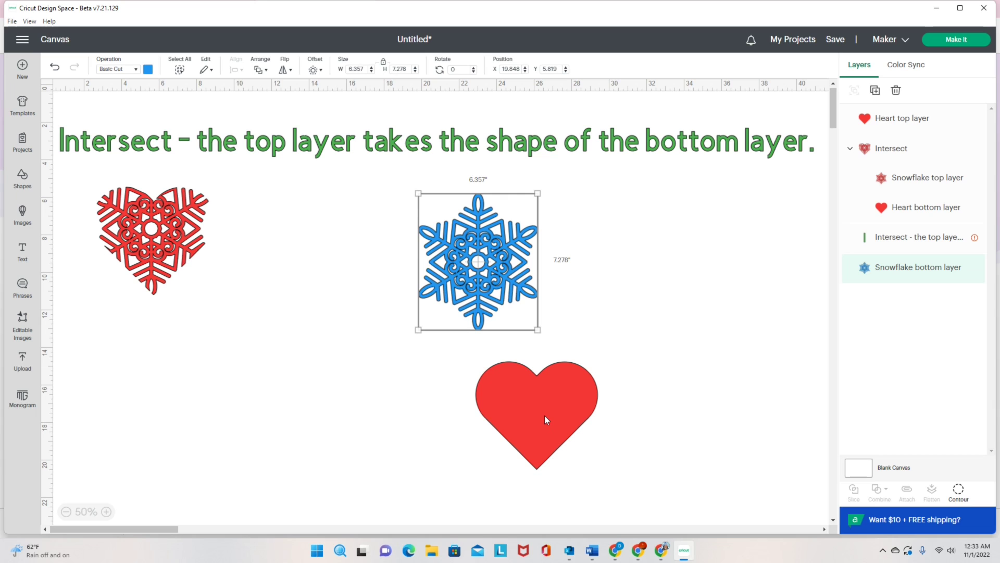
drag(544, 414, 485, 264)
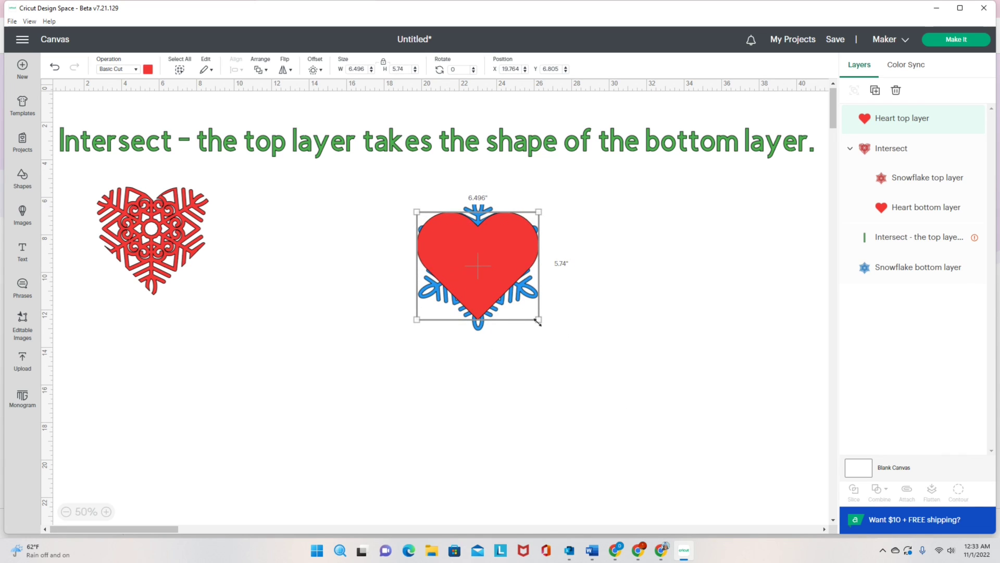
- Enlarge the top-layer heart to about 11.4 by 10.07 inches and center it so it covers the blue snowflake
drag(539, 319, 563, 342)
drag(499, 293, 482, 282)
drag(548, 333, 589, 362)
click(574, 365)
drag(531, 297, 529, 295)
click(577, 390)
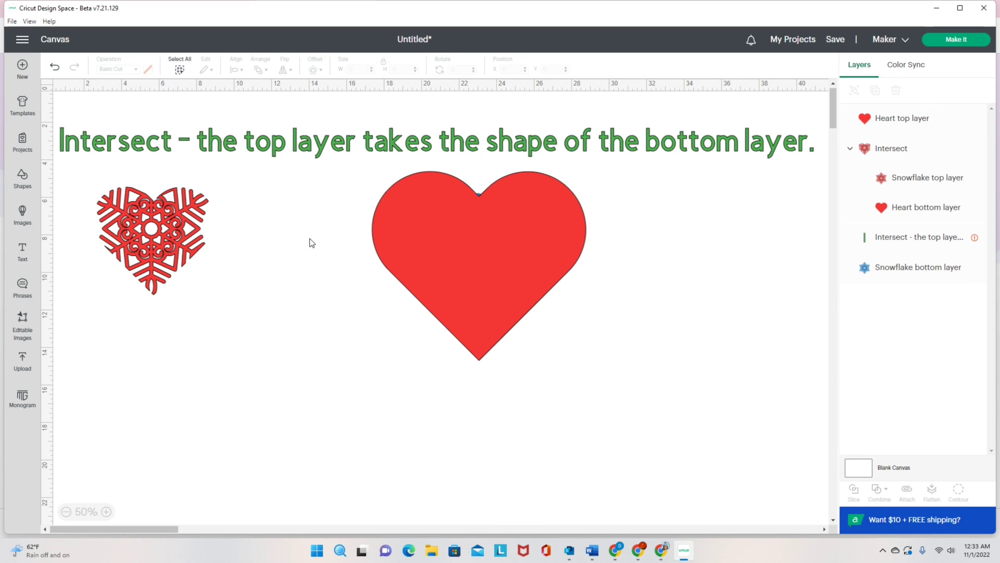
- Intersect the enlarged heart with the snowflake beneath it and move the result beside the red heart-shaped snowflake
drag(342, 183, 579, 355)
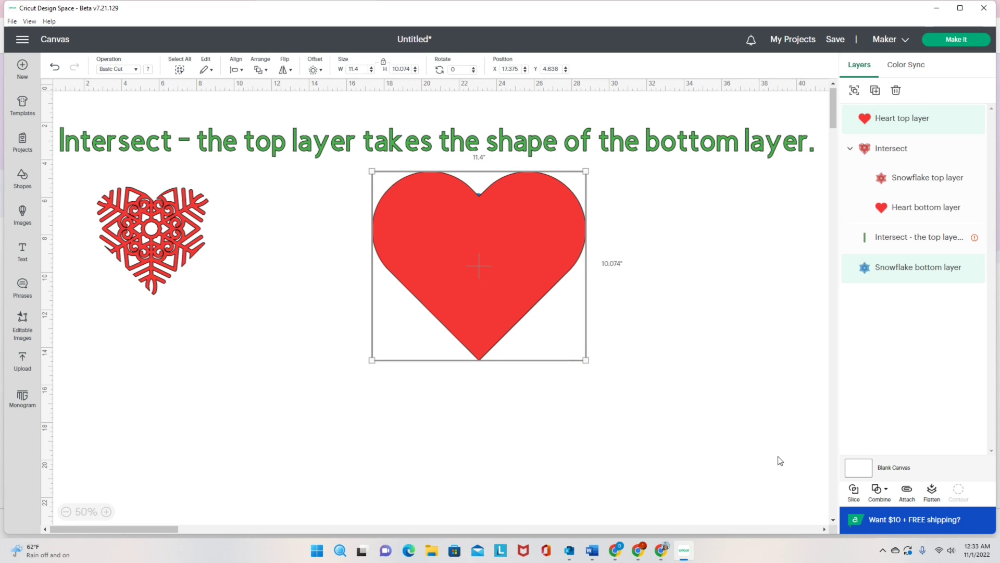
click(882, 490)
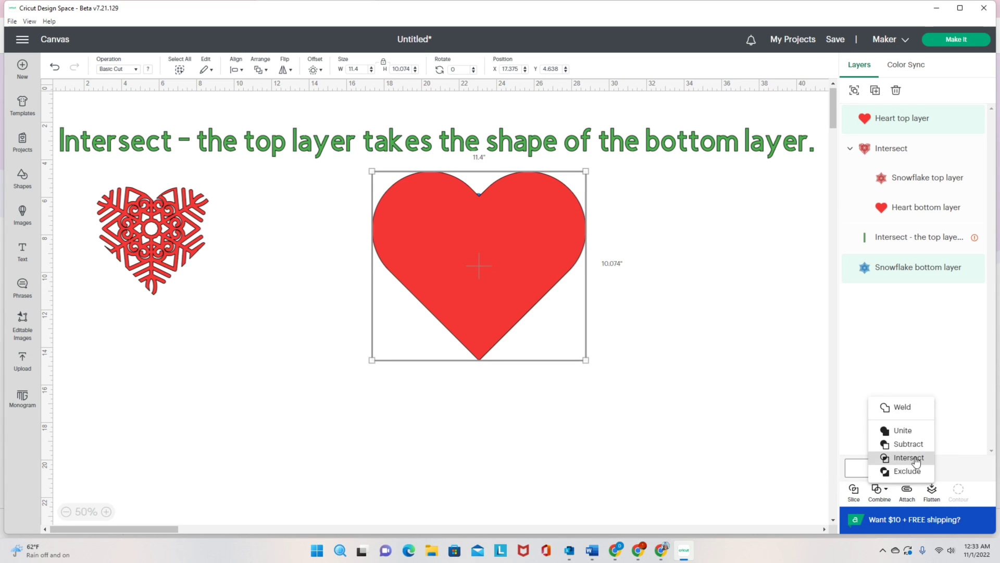
click(909, 456)
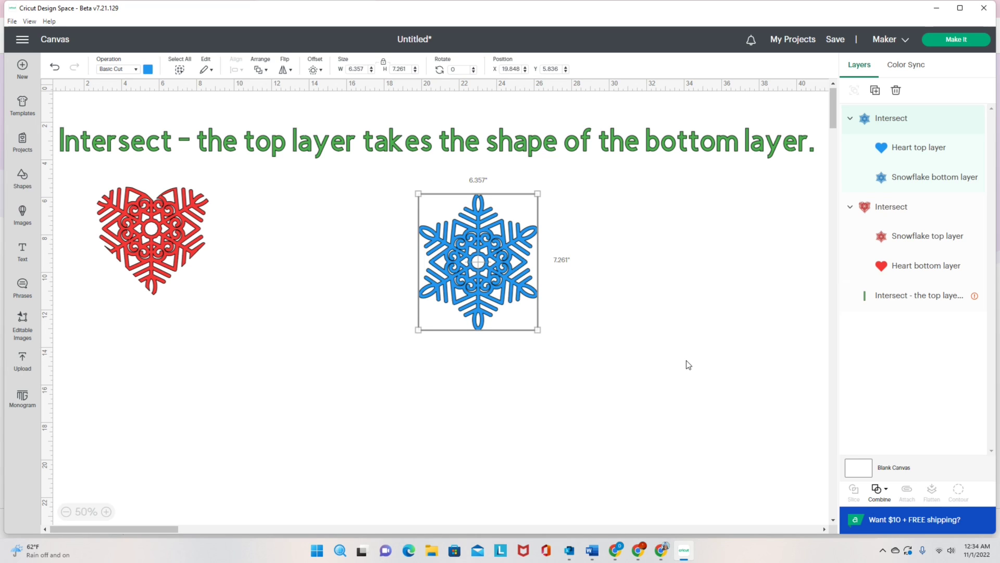
drag(472, 279, 283, 257)
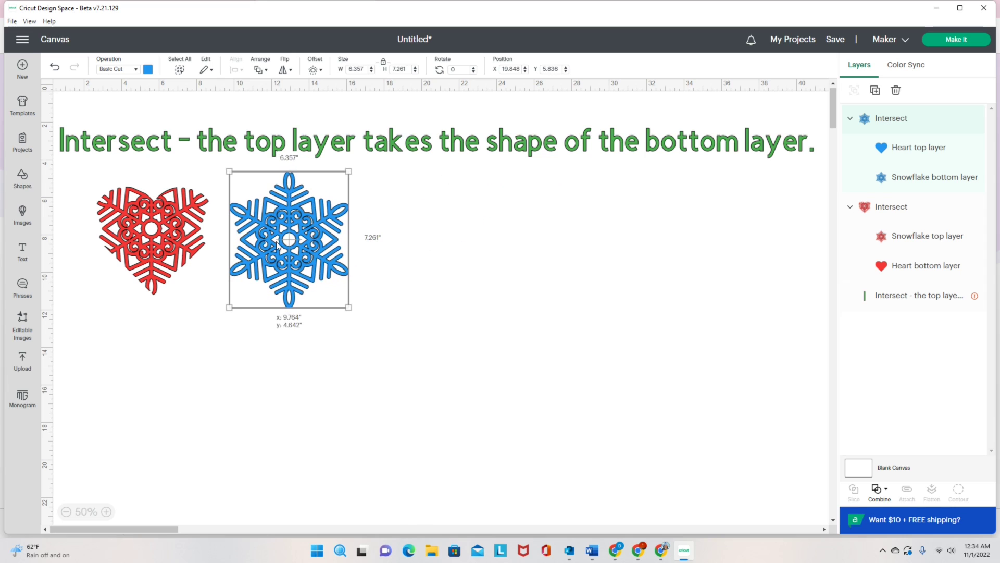
- Search the image library for "cow" and add the solid gray standing cow silhouette to the canvas
click(32, 189)
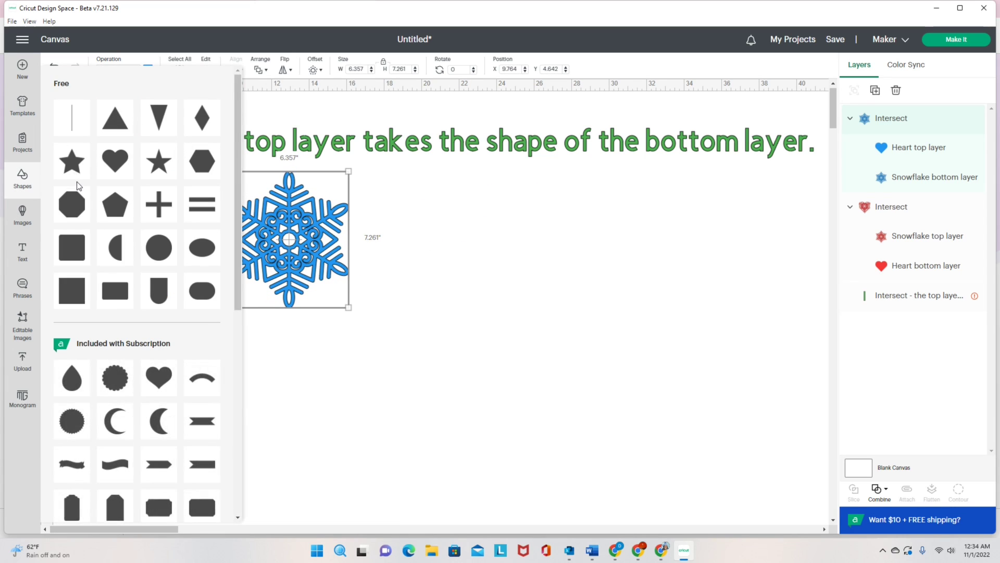
click(22, 218)
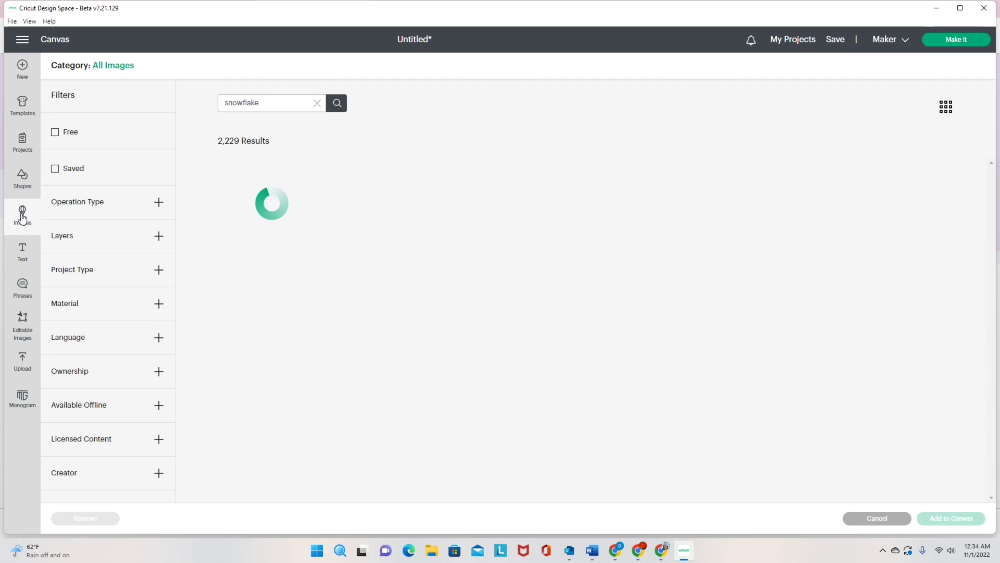
double_click(272, 104)
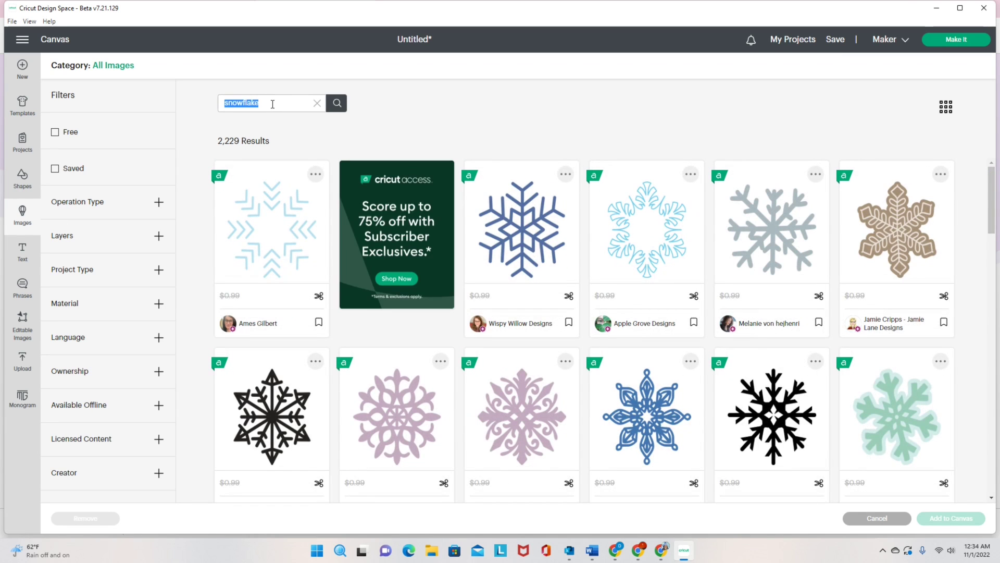
text(q)
key(Return)
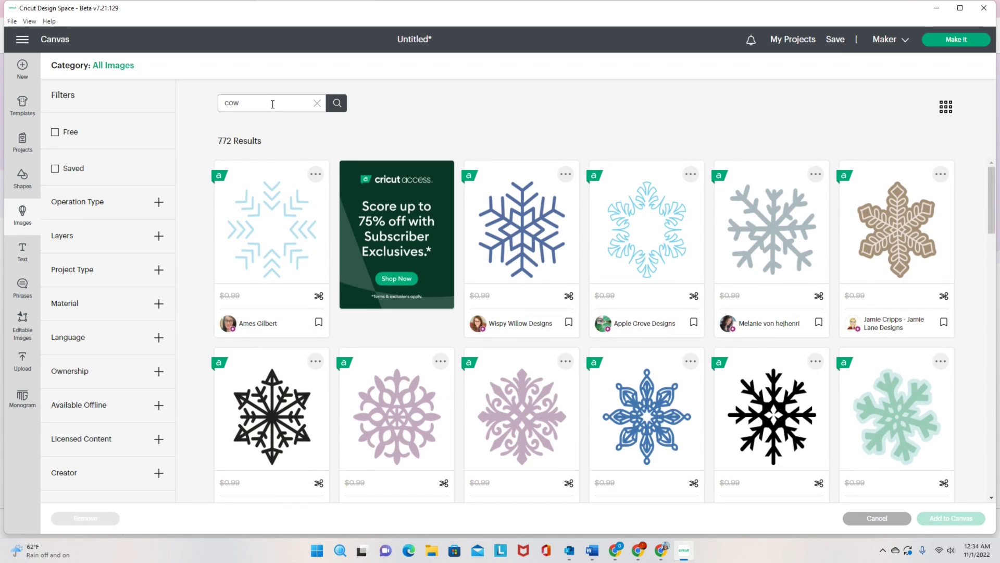
scroll(679, 346, down, 5)
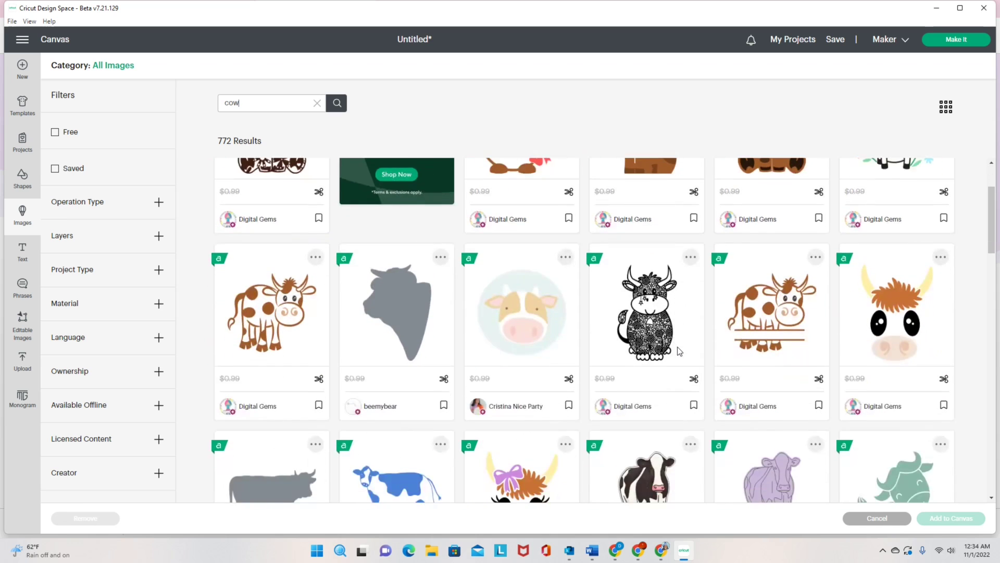
click(251, 343)
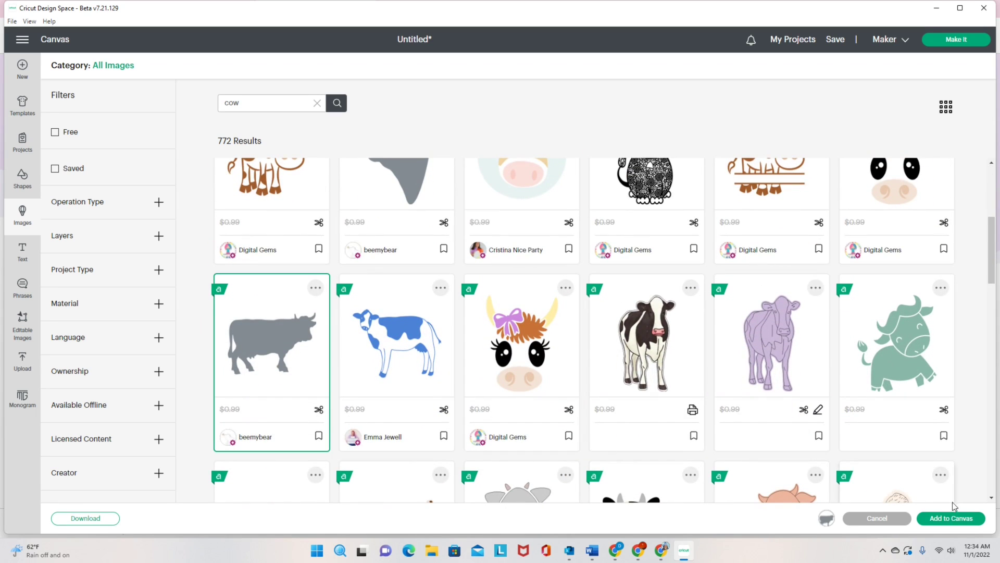
click(951, 517)
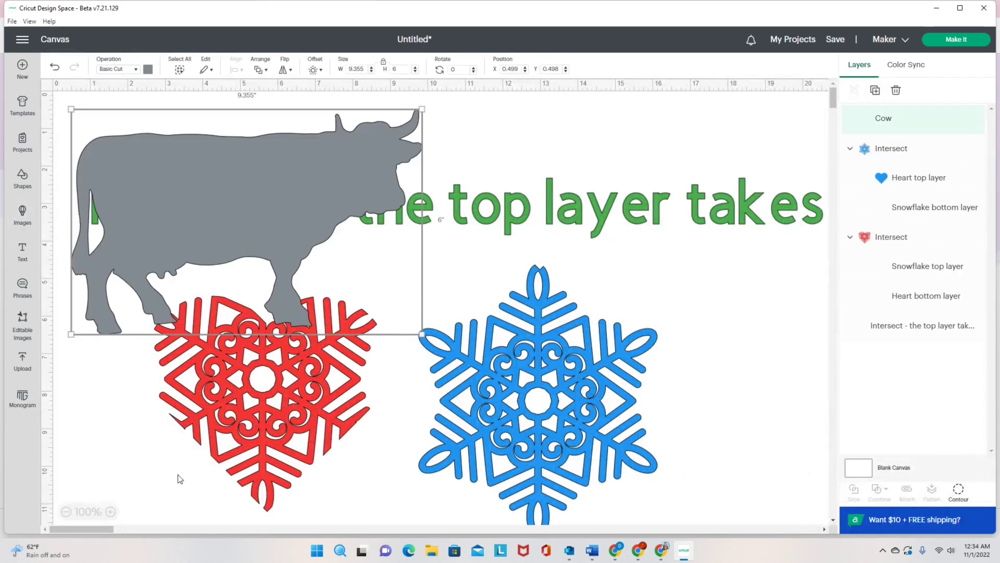
- Move the gray cow to the empty area right of the blue snowflake
click(66, 512)
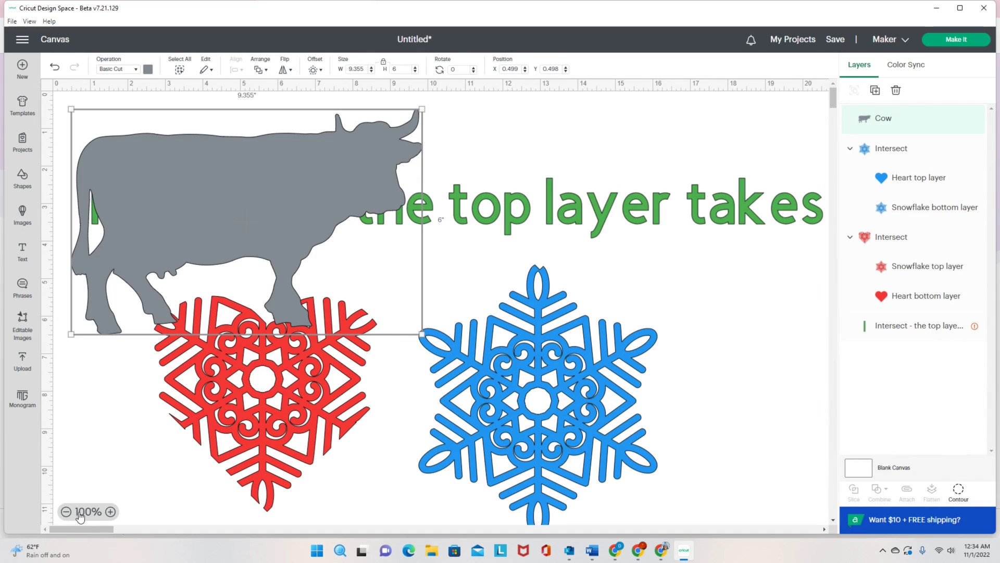
click(66, 512)
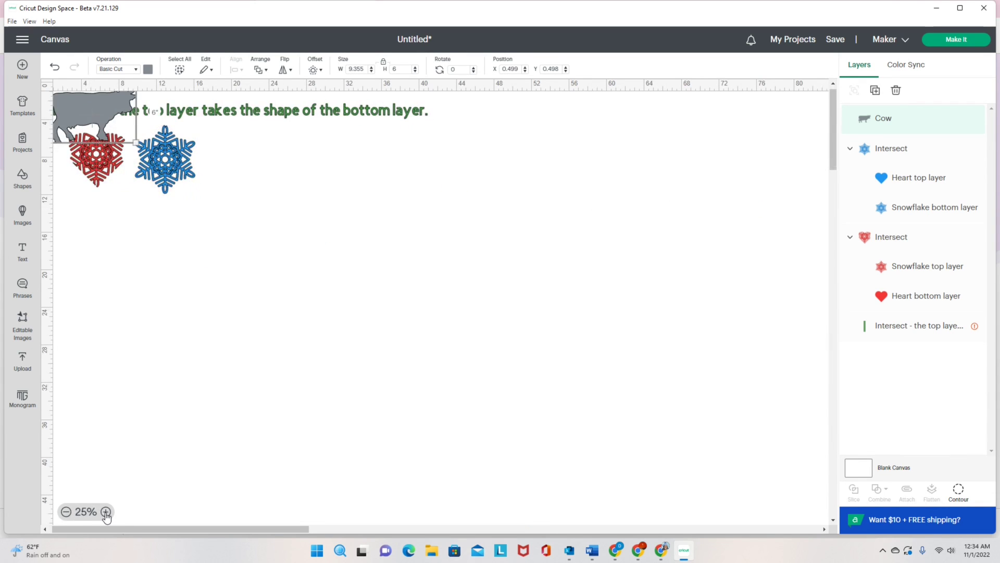
click(106, 511)
drag(151, 157, 527, 265)
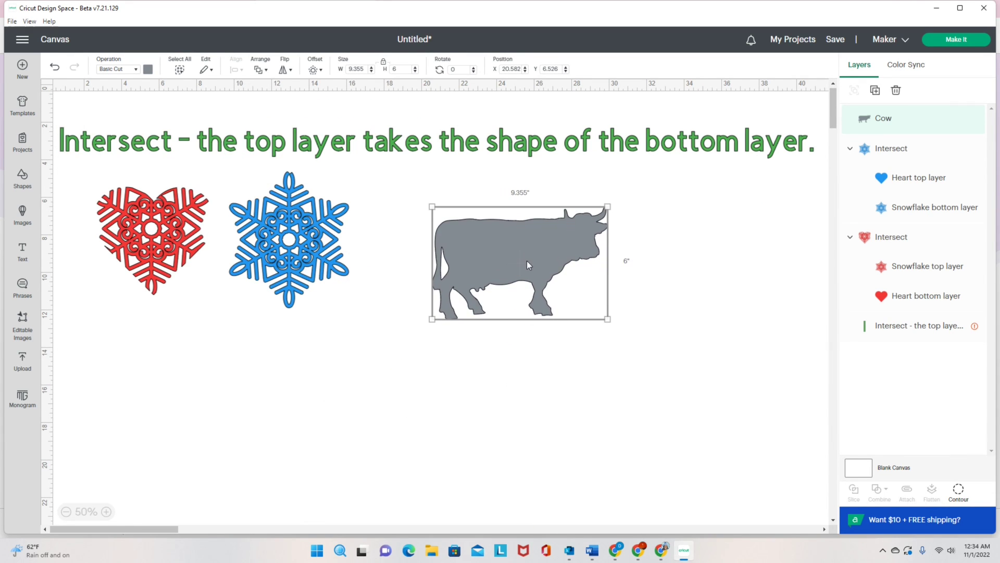
- Duplicate the cow and arrange the two copies side by side below the snowflake shapes
click(875, 90)
drag(149, 152, 170, 372)
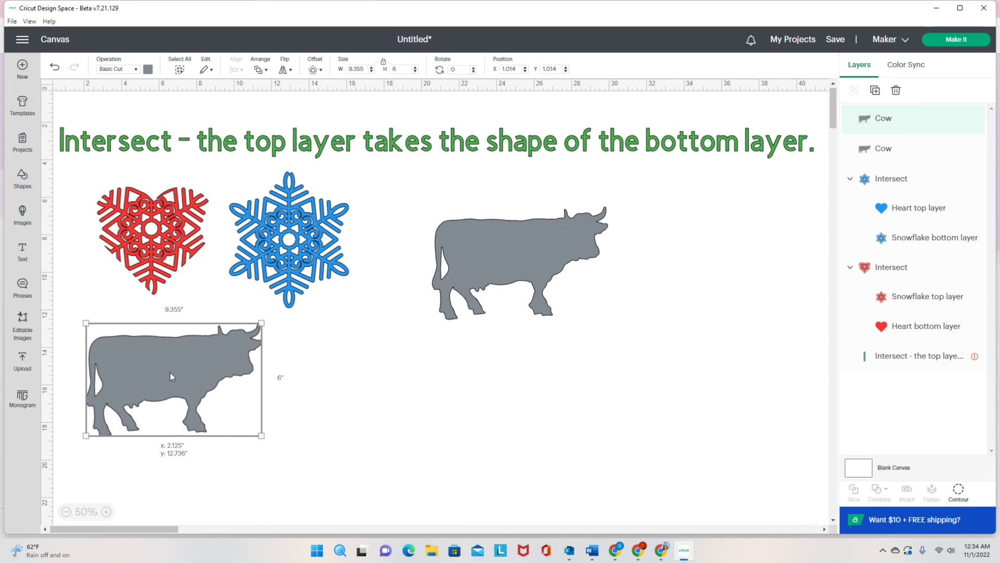
drag(513, 234, 465, 351)
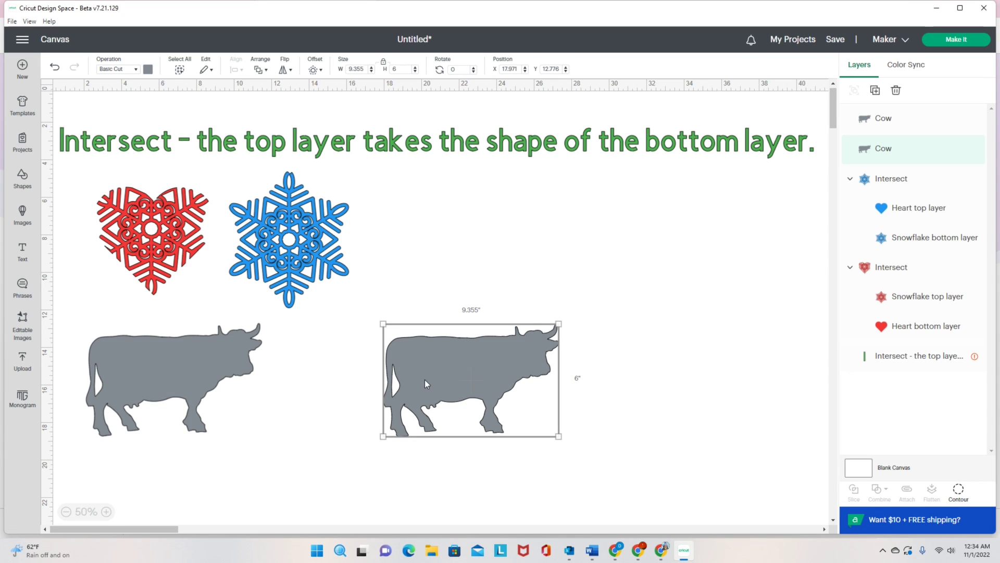
click(163, 389)
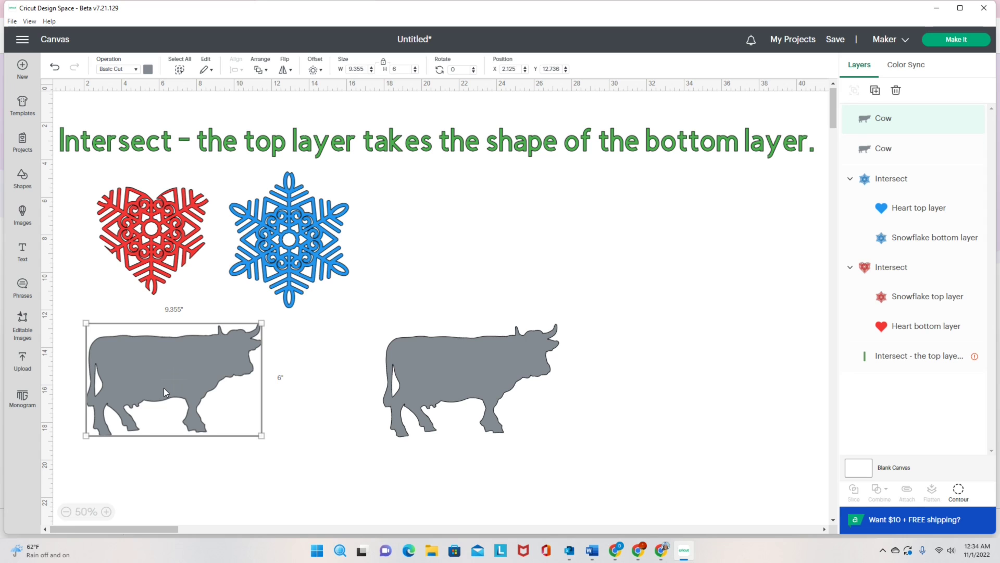
drag(164, 388, 173, 398)
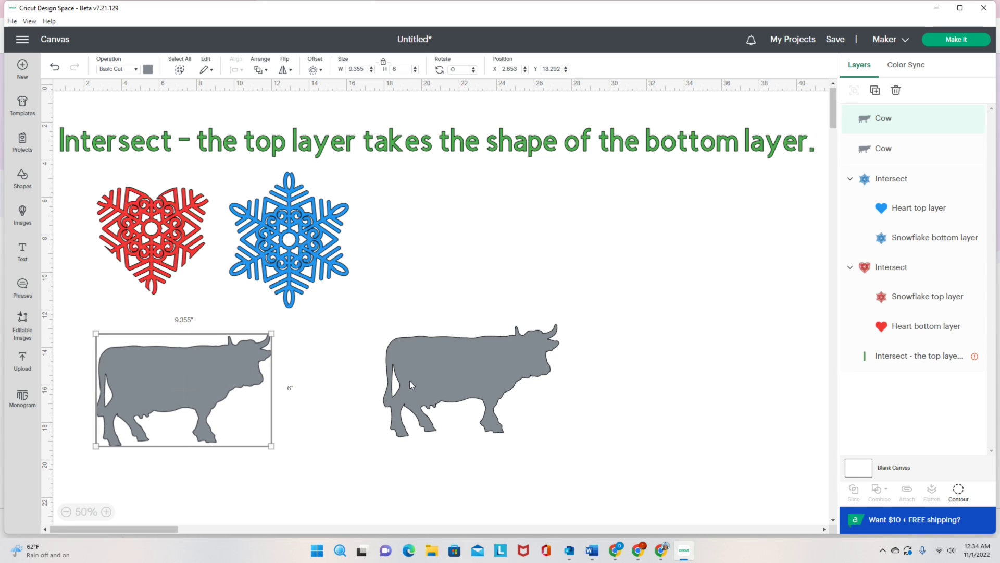
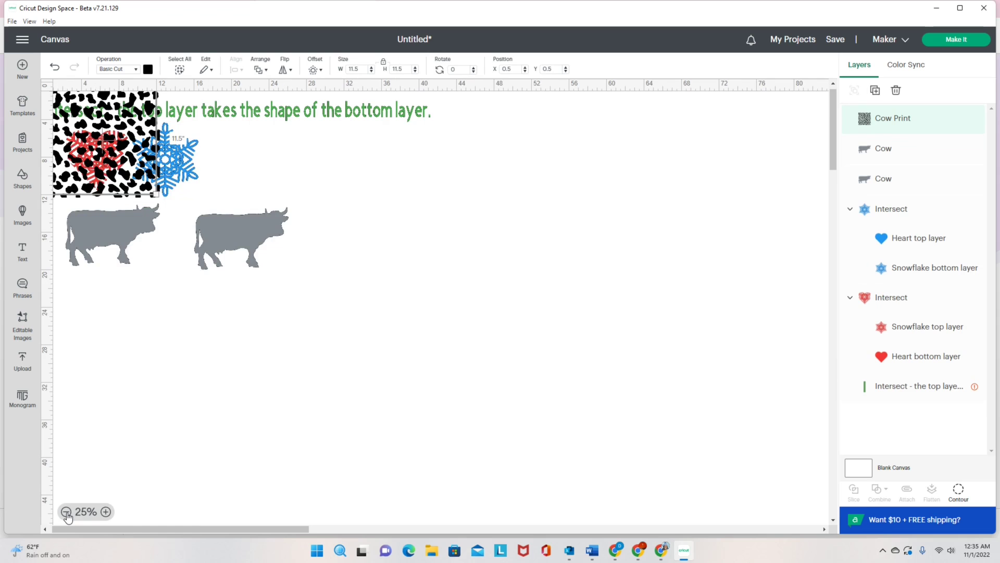
- Move the cow print square to the open area right of the two cows
click(106, 511)
click(106, 512)
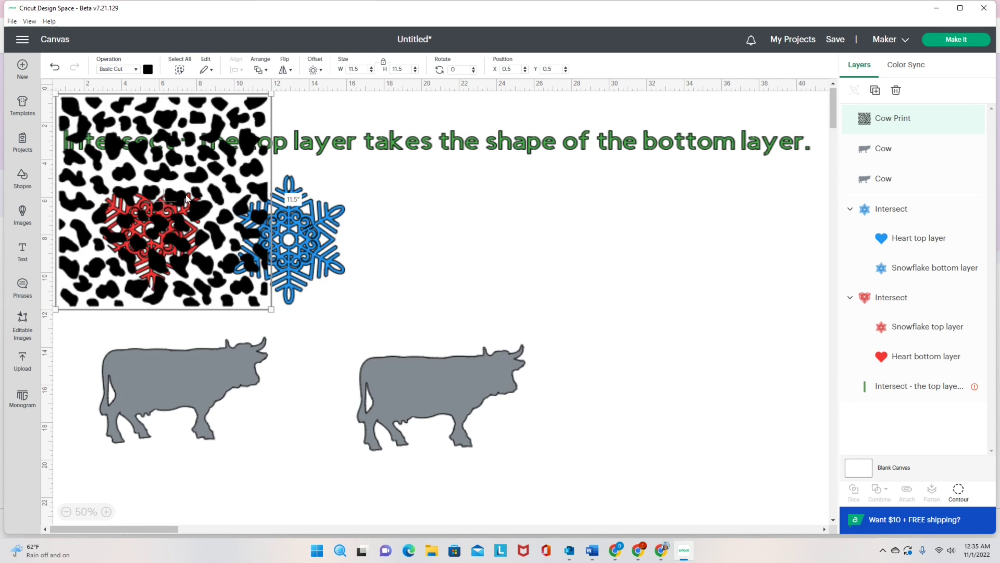
drag(191, 193, 676, 295)
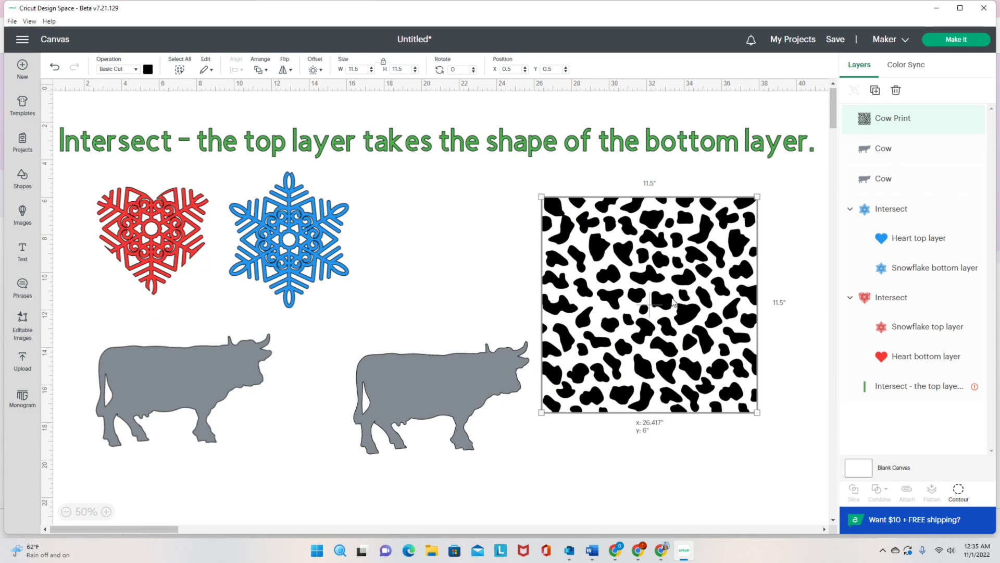
- Duplicate the cow print, align the right cow with the left one, and place the copied print over the left cow
click(876, 91)
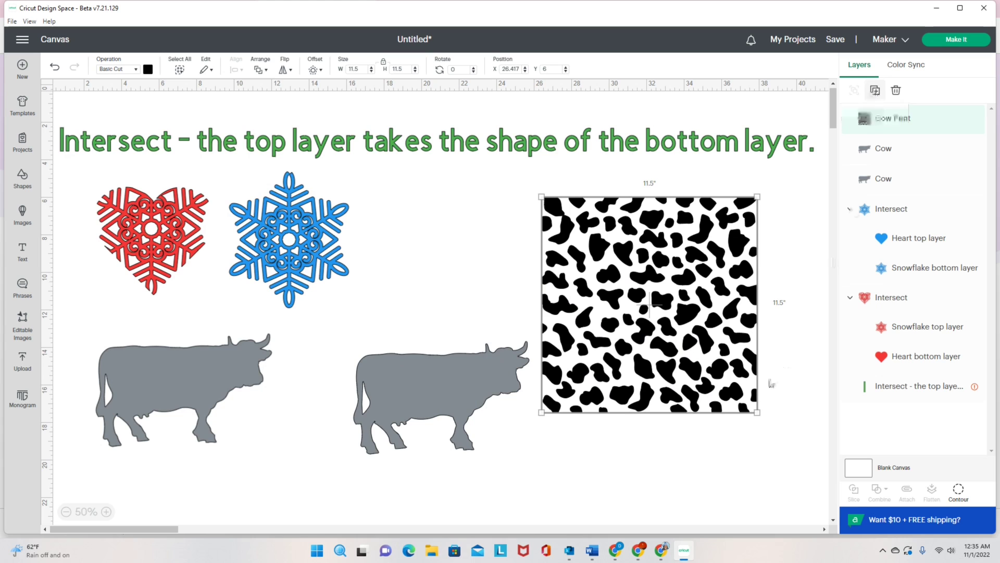
mouse_move(412, 378)
mouse_down()
mouse_move(422, 369)
mouse_move(411, 371)
mouse_up()
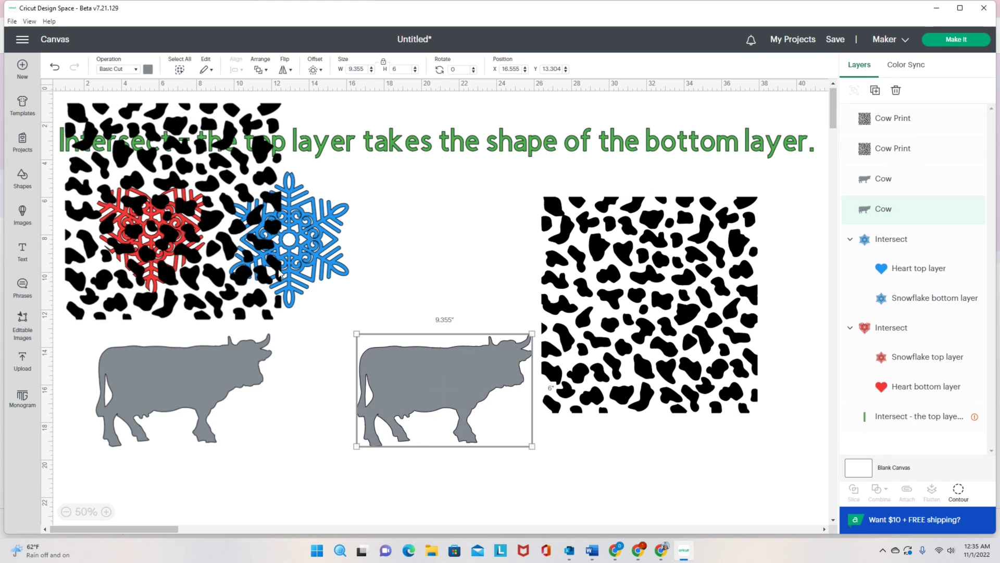
drag(210, 232, 231, 430)
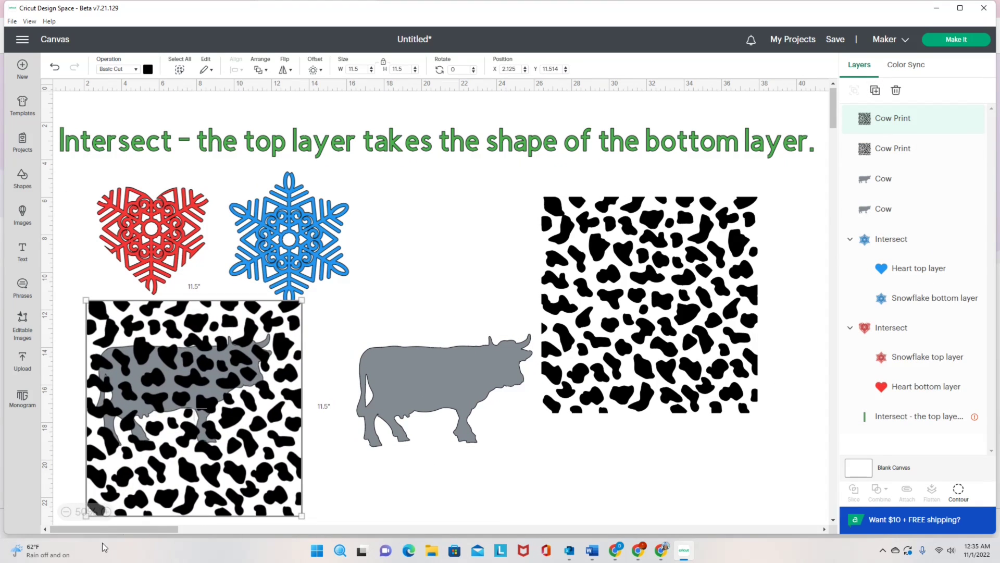
- Move the remaining cow print square and the uncovered cow lower on the canvas
scroll(454, 455, down, 5)
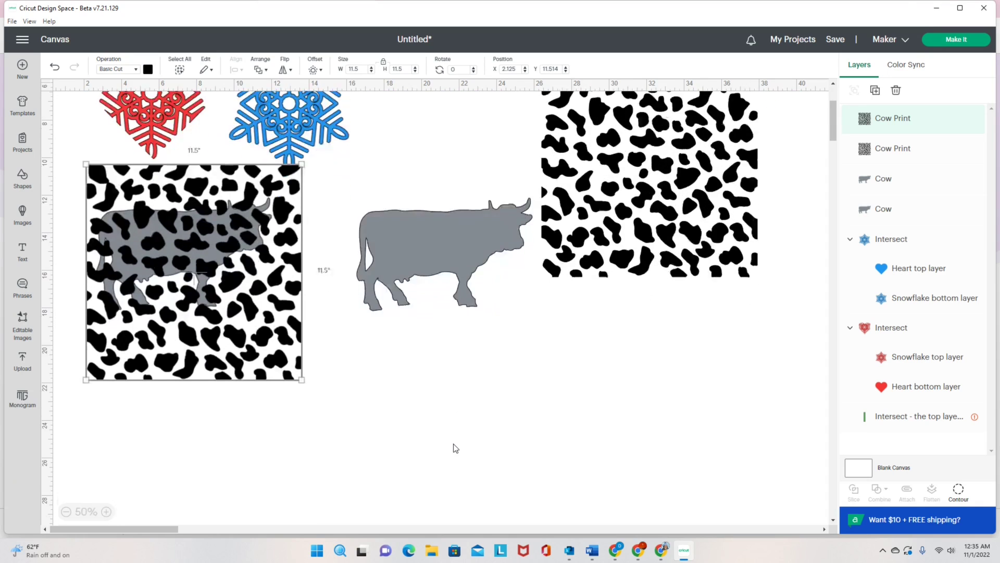
drag(680, 152, 670, 294)
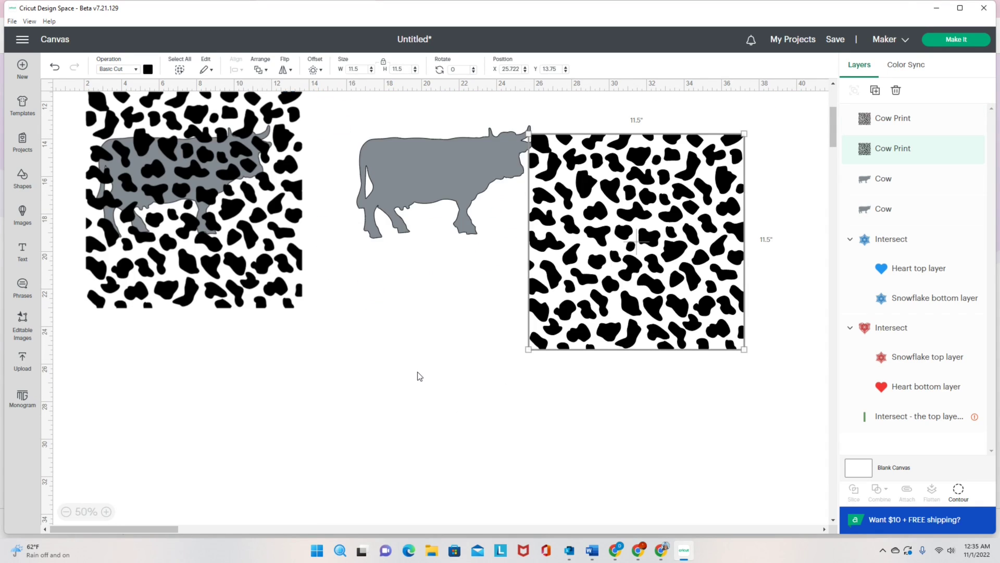
scroll(417, 375, up, 1)
click(451, 218)
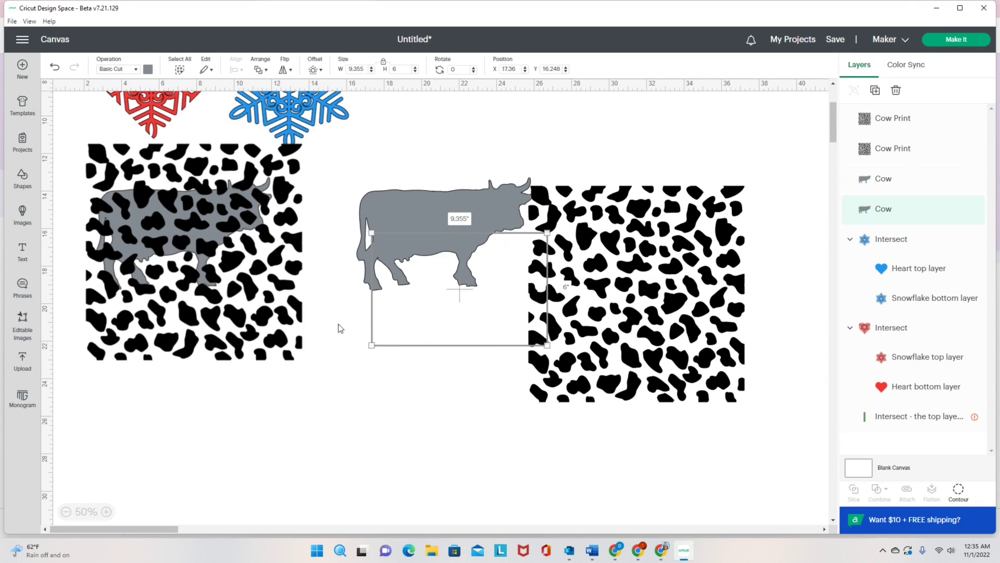
- Reposition the left cow slightly lower and place its black cow print square back over it
drag(257, 298, 275, 487)
drag(214, 222, 222, 249)
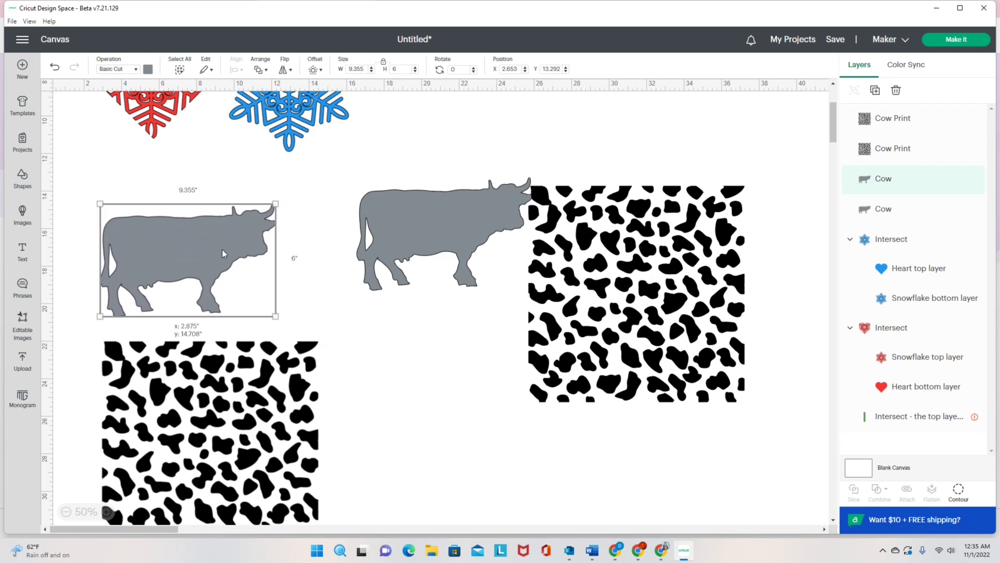
drag(256, 414, 237, 249)
click(445, 240)
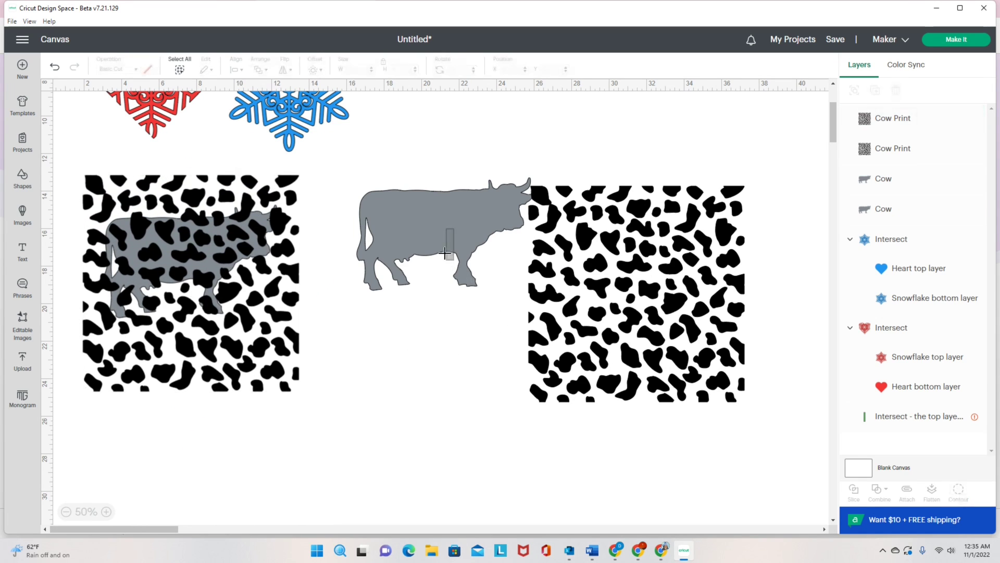
click(427, 211)
key(Escape)
click(440, 224)
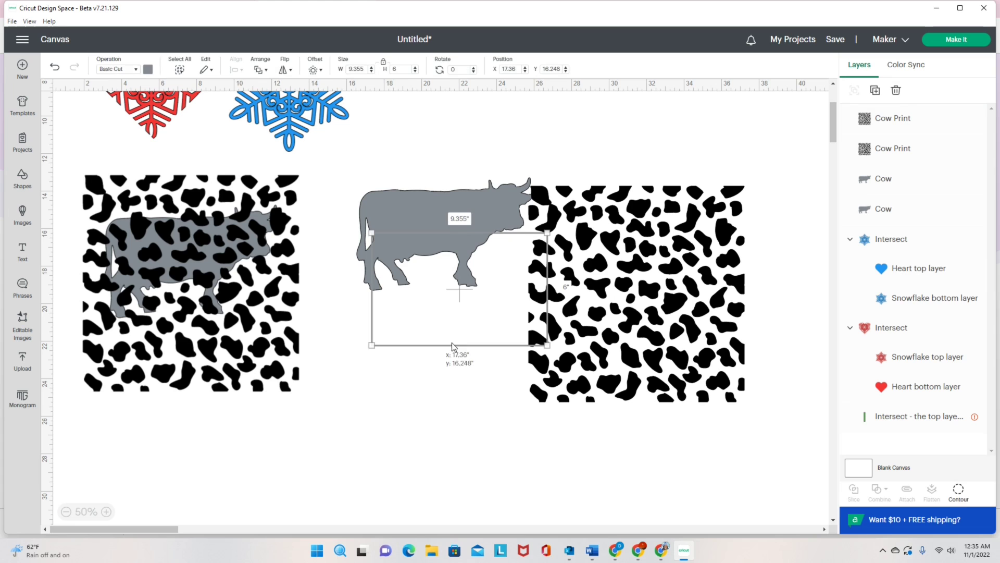
- Move the uncovered cow print square clear of the right cow and recolor it brown
click(641, 316)
drag(642, 316, 656, 302)
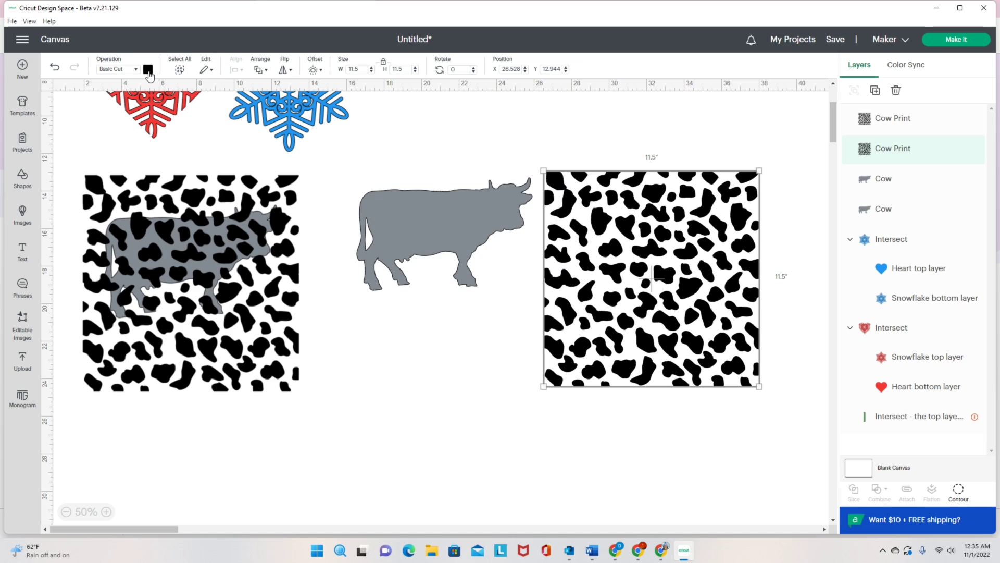
click(148, 69)
click(237, 165)
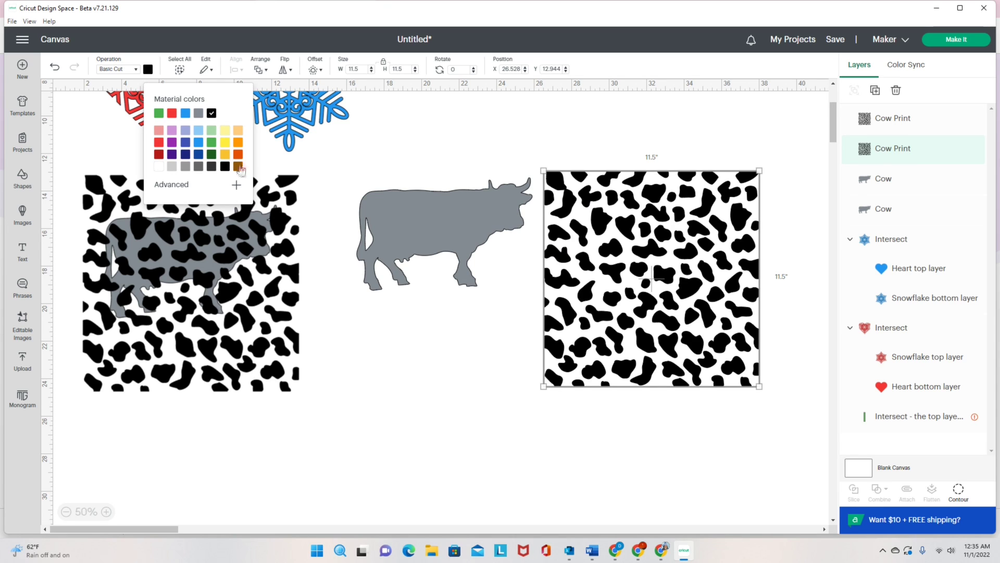
- Move the right cow lower and place the brown cow print over it
click(460, 227)
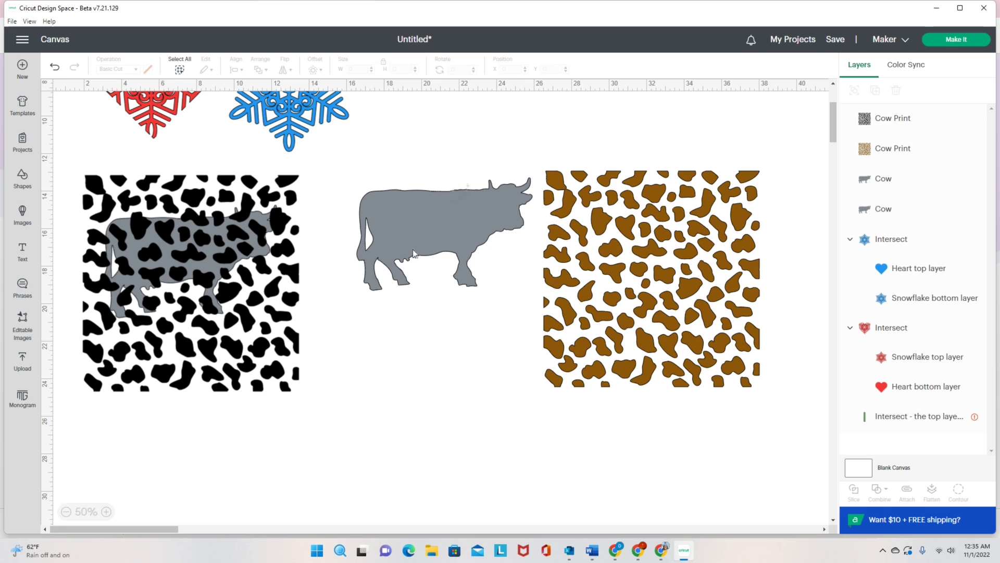
click(377, 284)
drag(657, 255, 468, 281)
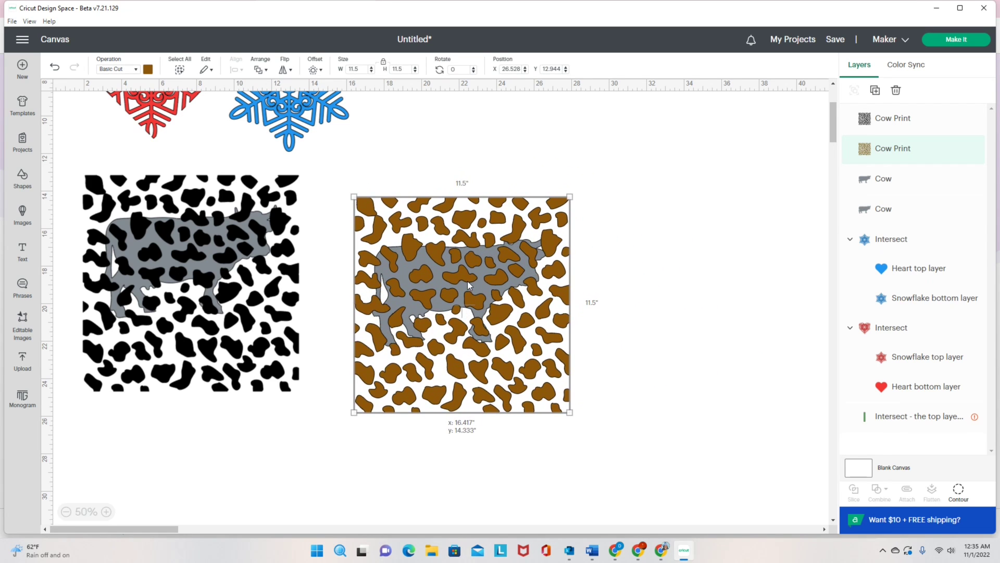
- Recolor the black cow print over the left cow red
click(232, 286)
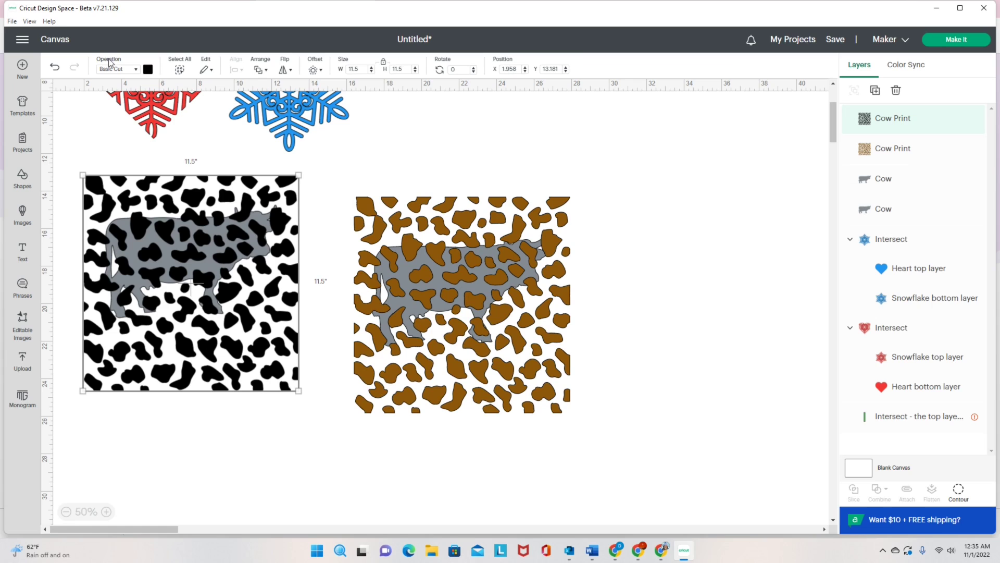
click(148, 69)
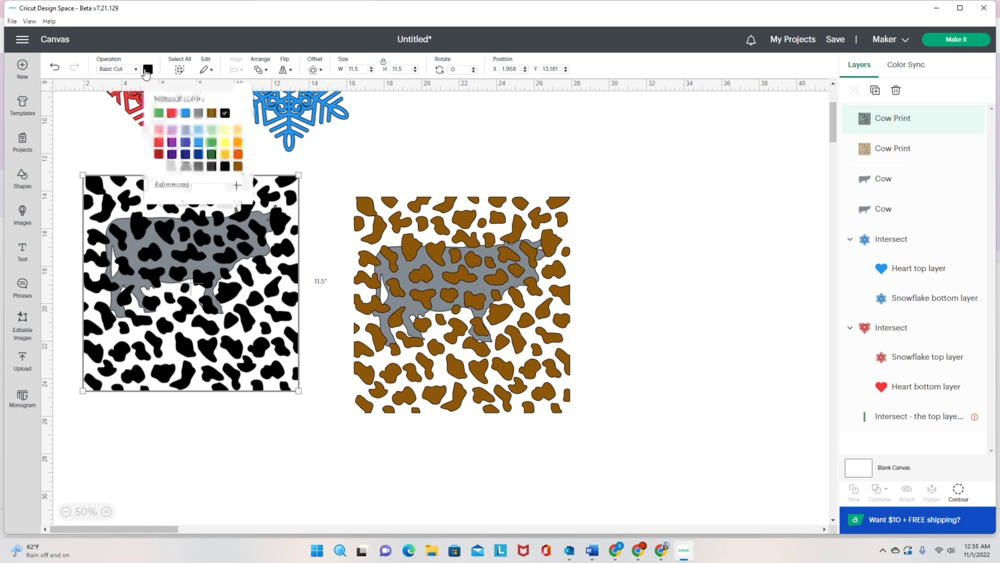
click(159, 144)
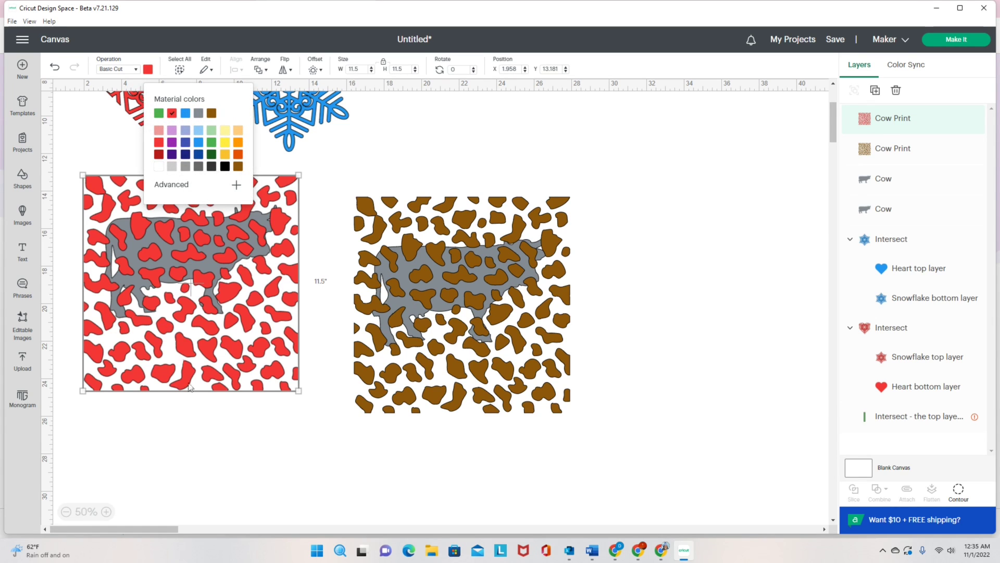
click(191, 407)
click(229, 342)
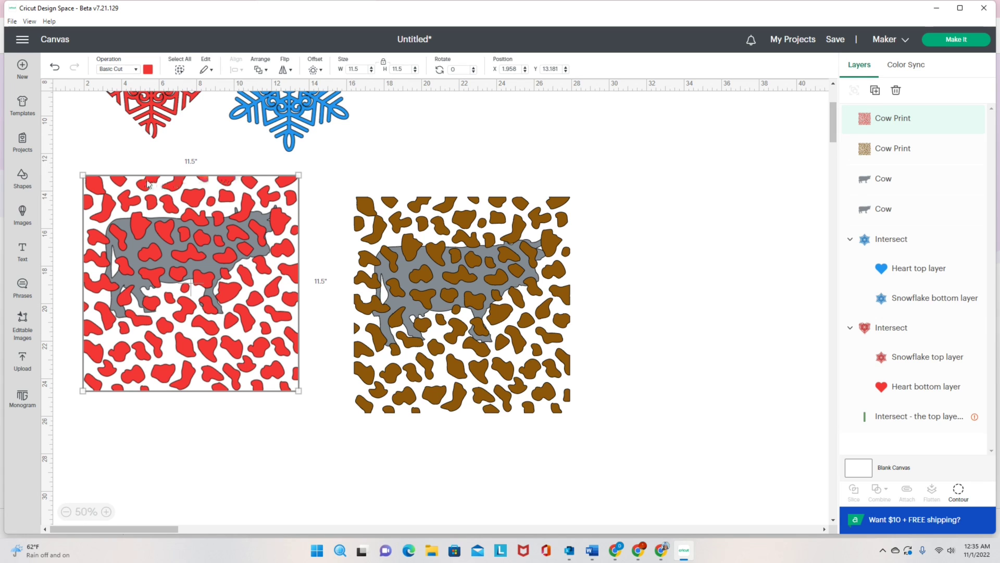
- Try intersecting the red cow print with the gray cow beneath it, and undo the operation
click(90, 154)
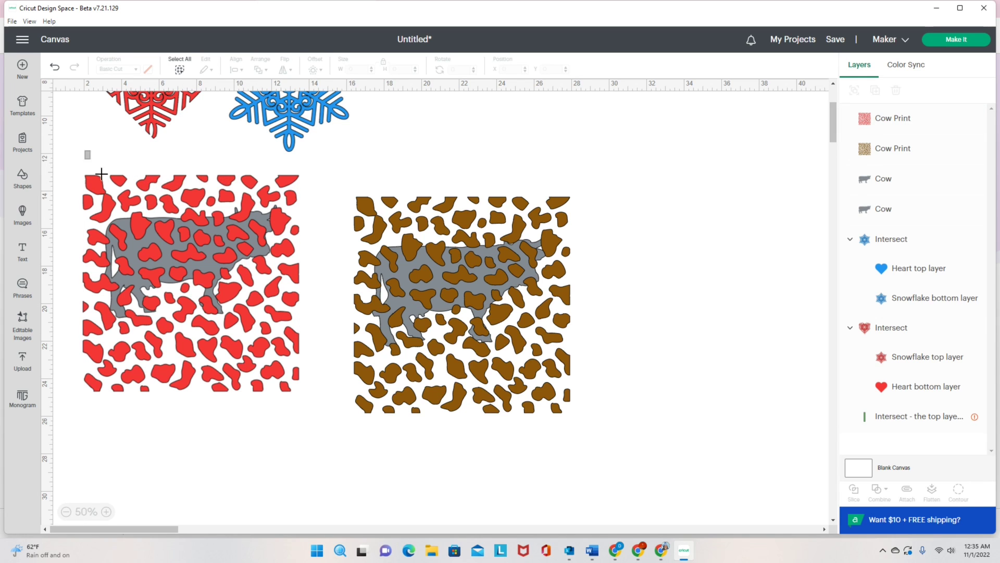
drag(84, 150, 261, 400)
click(336, 461)
drag(315, 416, 140, 235)
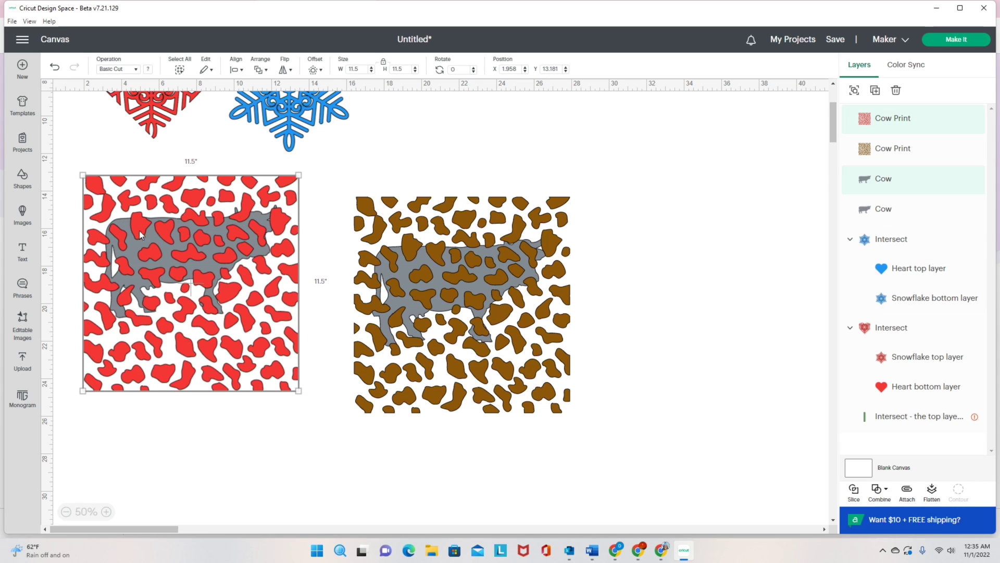
click(878, 495)
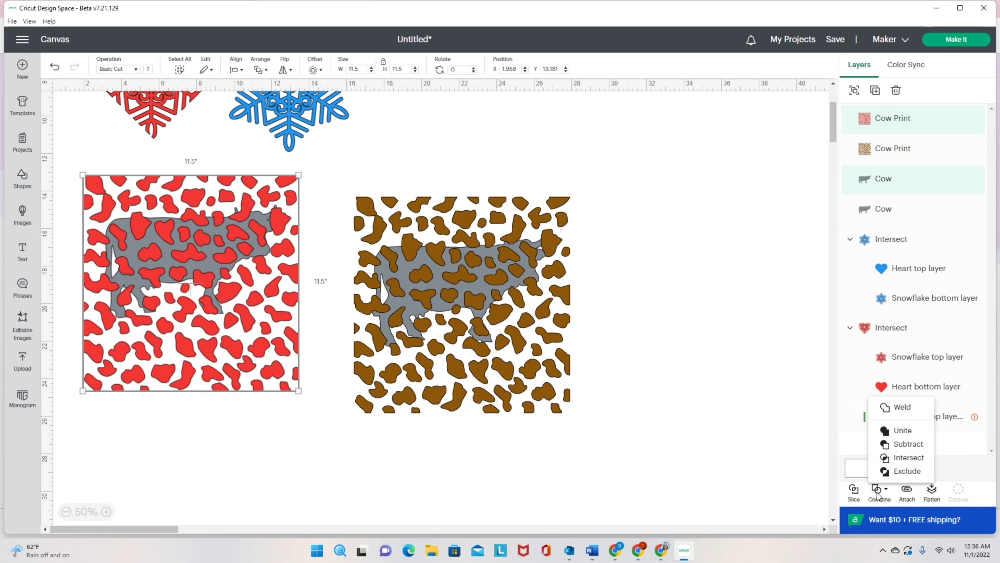
click(724, 420)
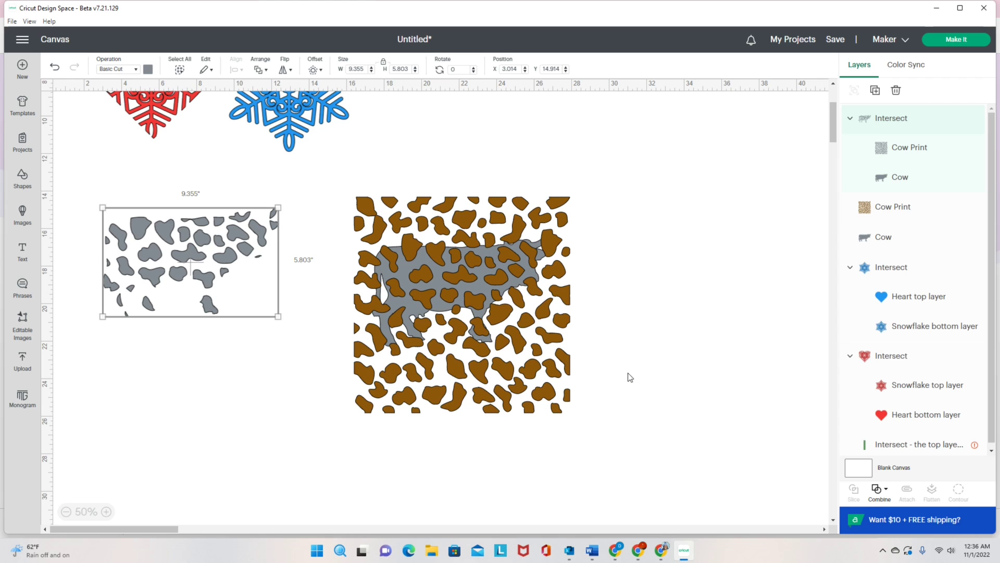
click(53, 73)
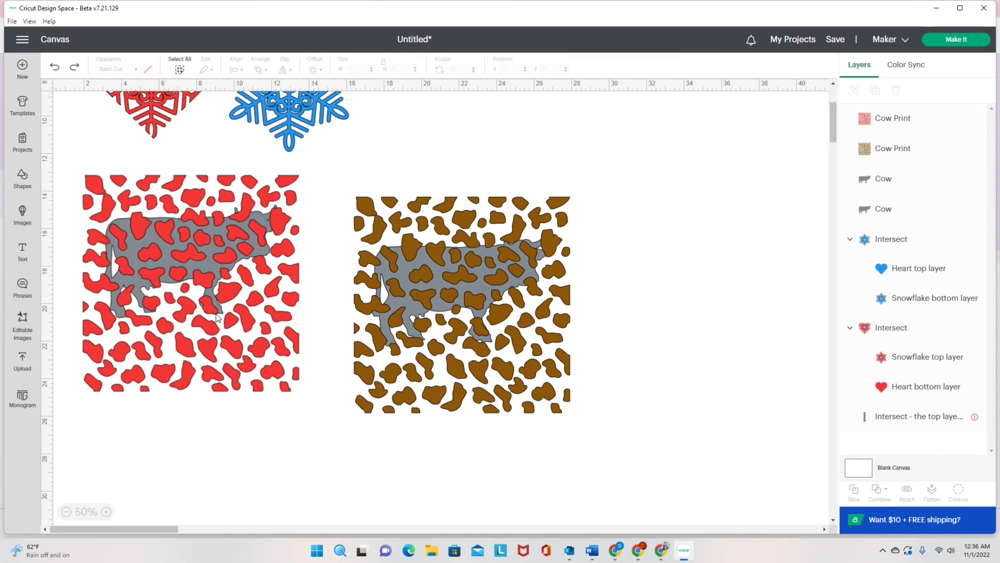
- Recolor the left cow green and place the red cow print back over it
drag(217, 317, 233, 496)
mouse_move(202, 239)
mouse_down()
mouse_move(195, 248)
mouse_move(207, 254)
mouse_up()
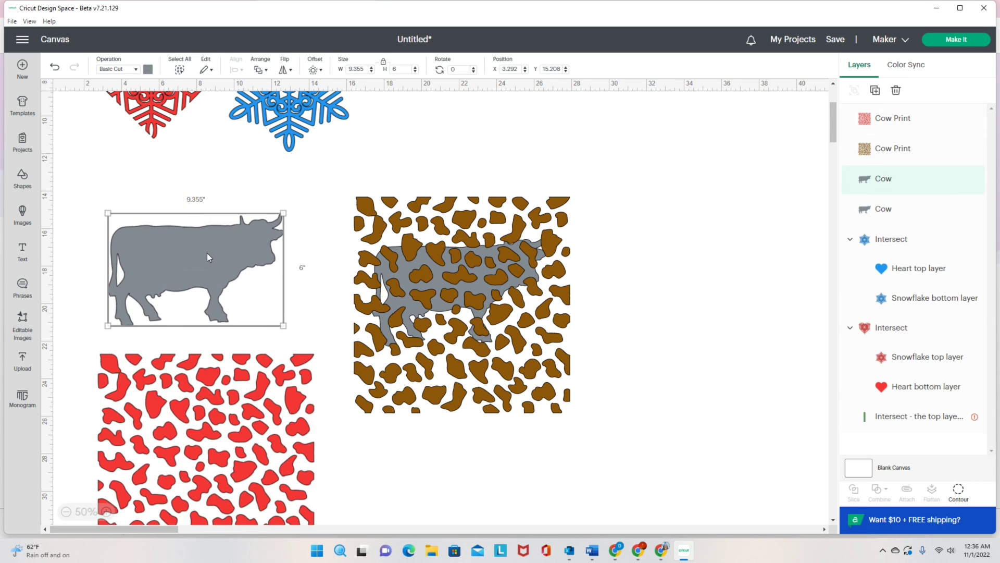
click(148, 70)
click(212, 142)
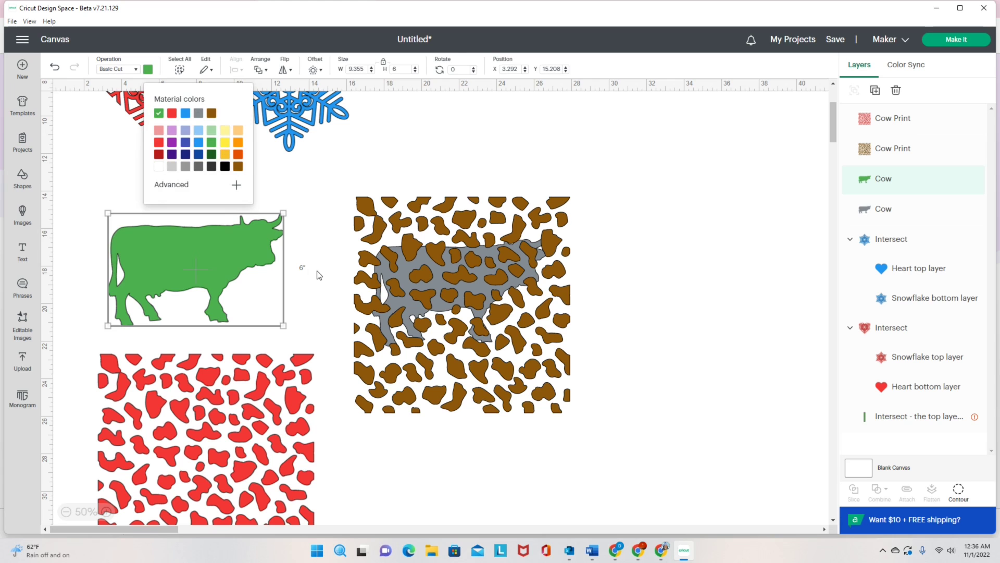
click(318, 274)
drag(248, 454, 241, 291)
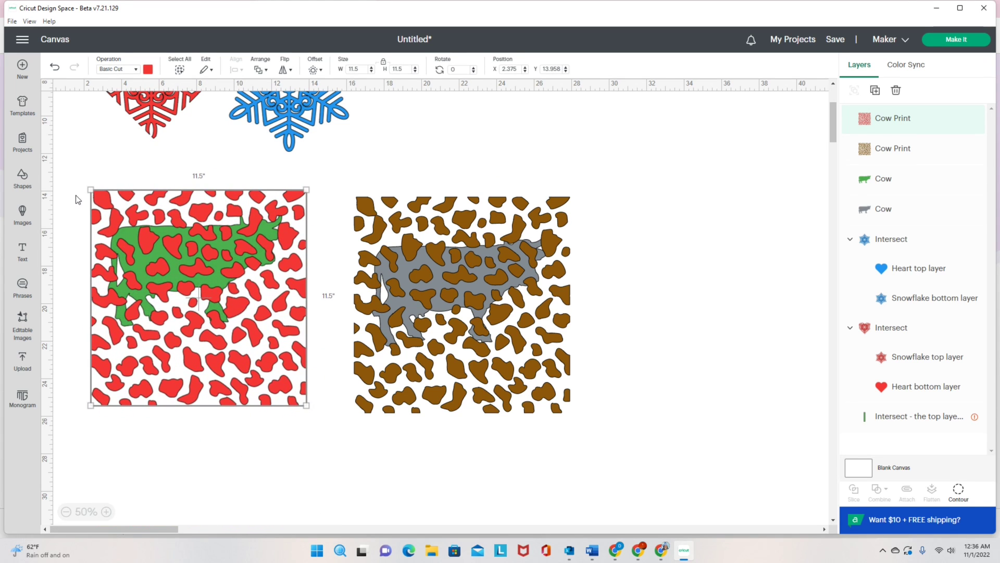
- Intersect the red cow print with the green cow beneath it
drag(76, 196, 291, 410)
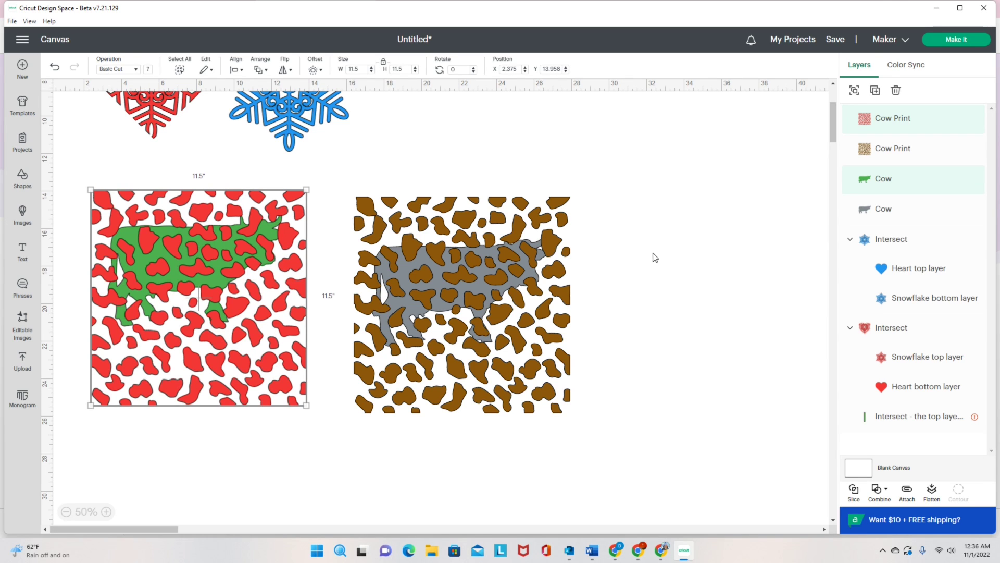
scroll(654, 257, up, 5)
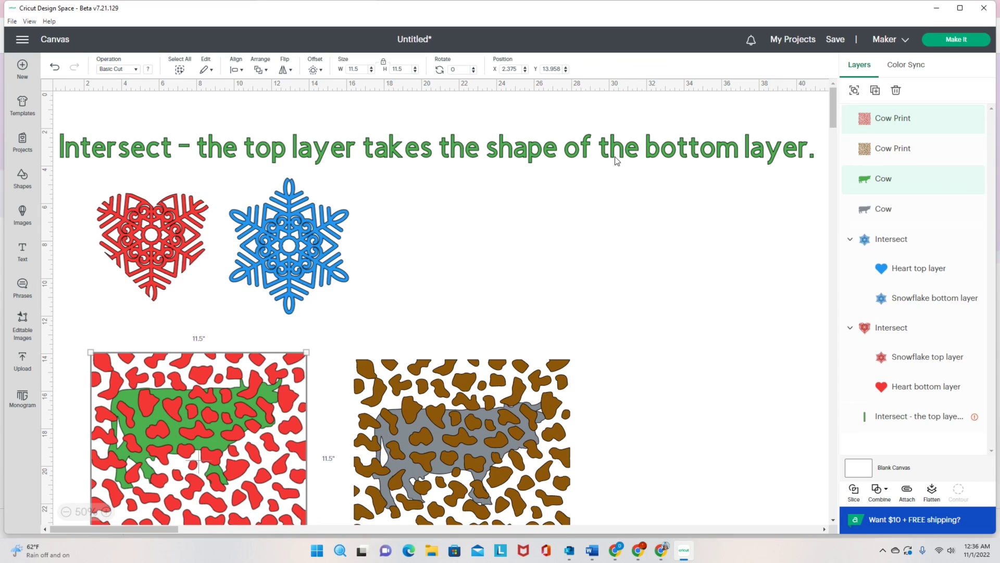
scroll(698, 270, down, 1)
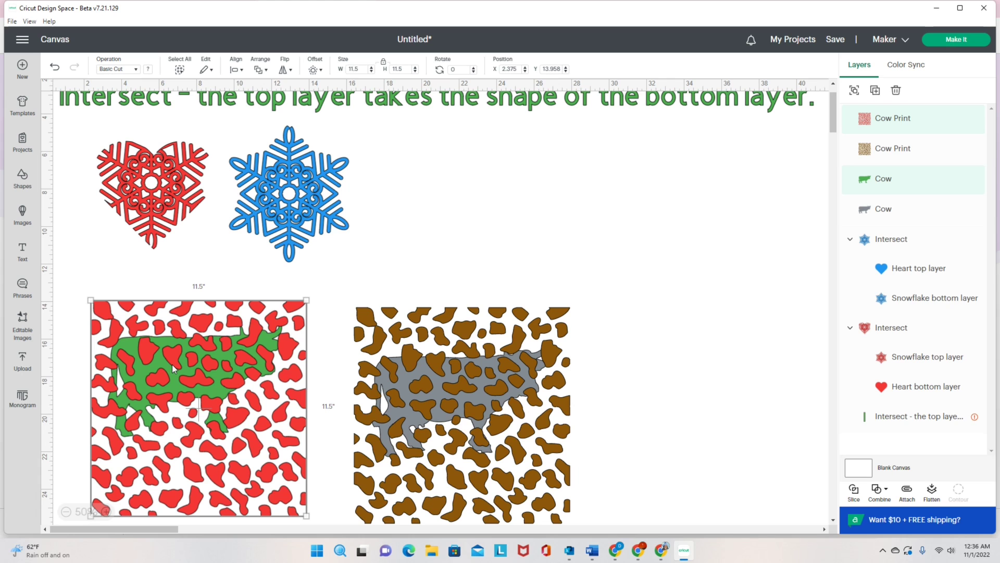
scroll(701, 328, down, 2)
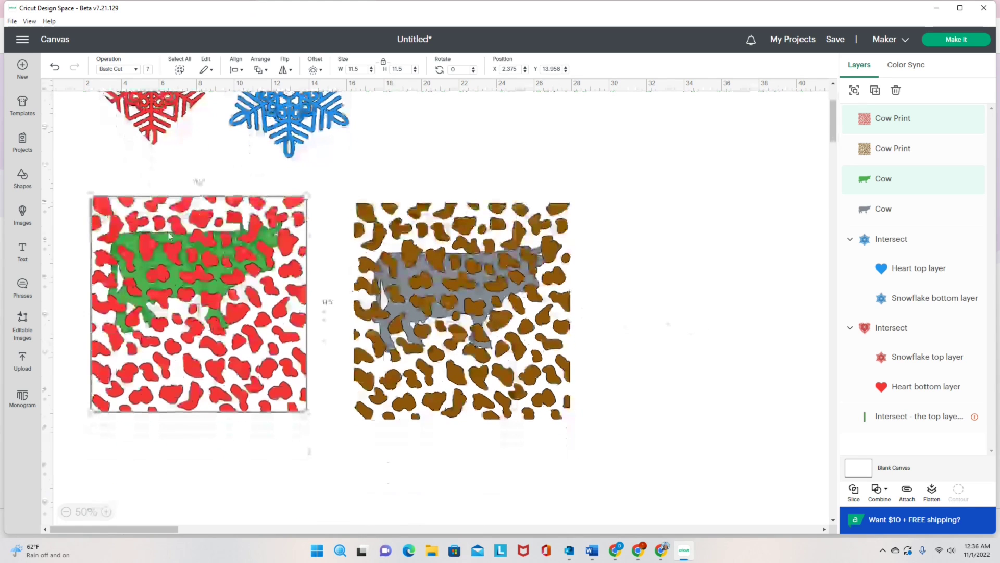
click(80, 191)
drag(80, 174, 321, 412)
click(877, 490)
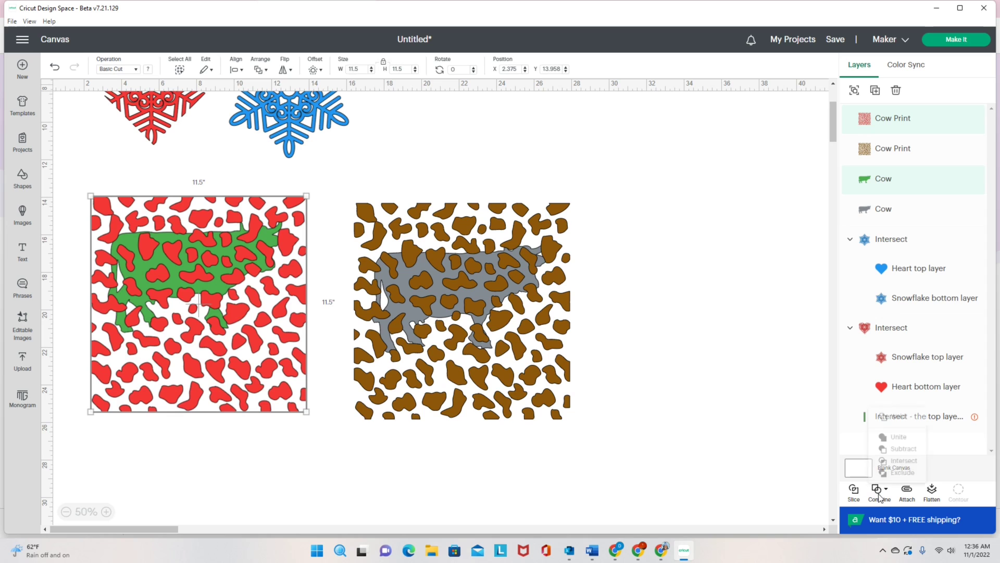
click(674, 405)
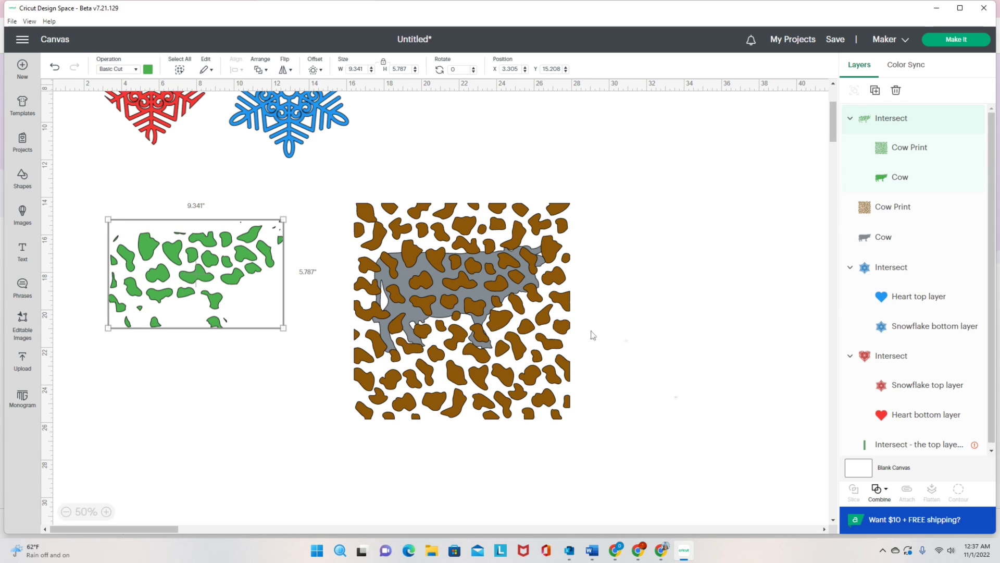
- Slice the brown cow print with the gray cow beneath it
mouse_move(530, 333)
mouse_down()
mouse_move(551, 332)
mouse_move(511, 345)
mouse_move(531, 337)
mouse_up()
click(325, 315)
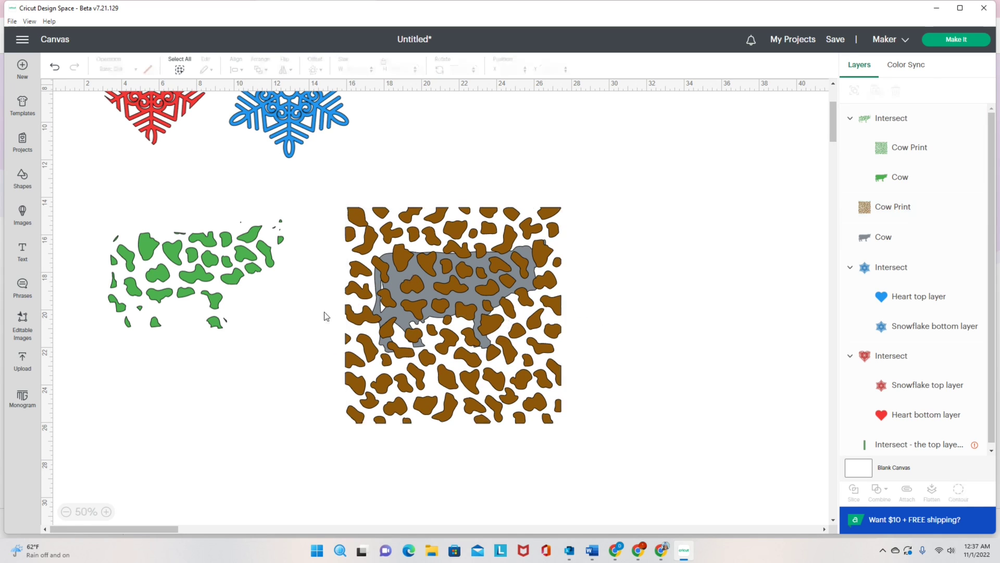
drag(324, 202, 565, 427)
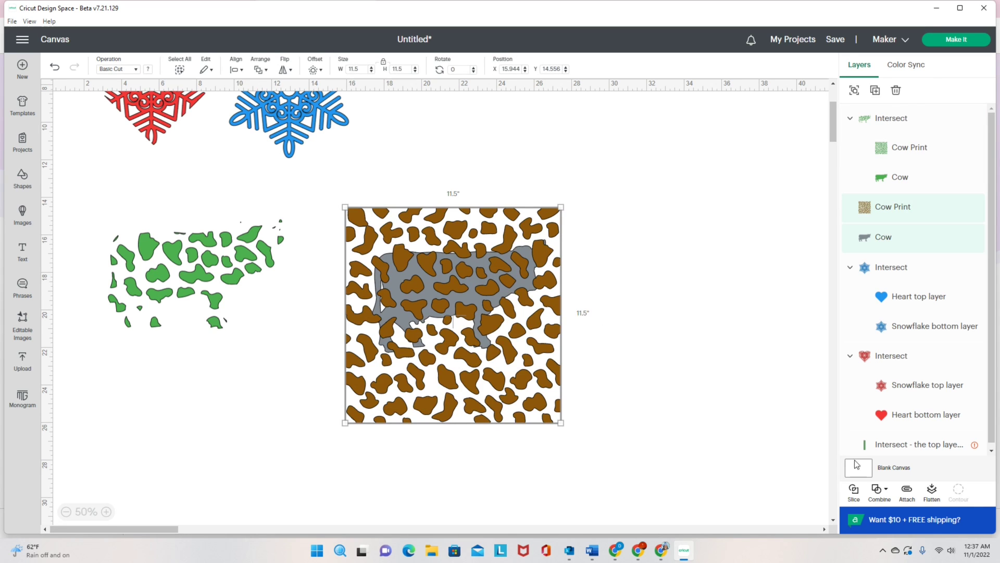
click(853, 490)
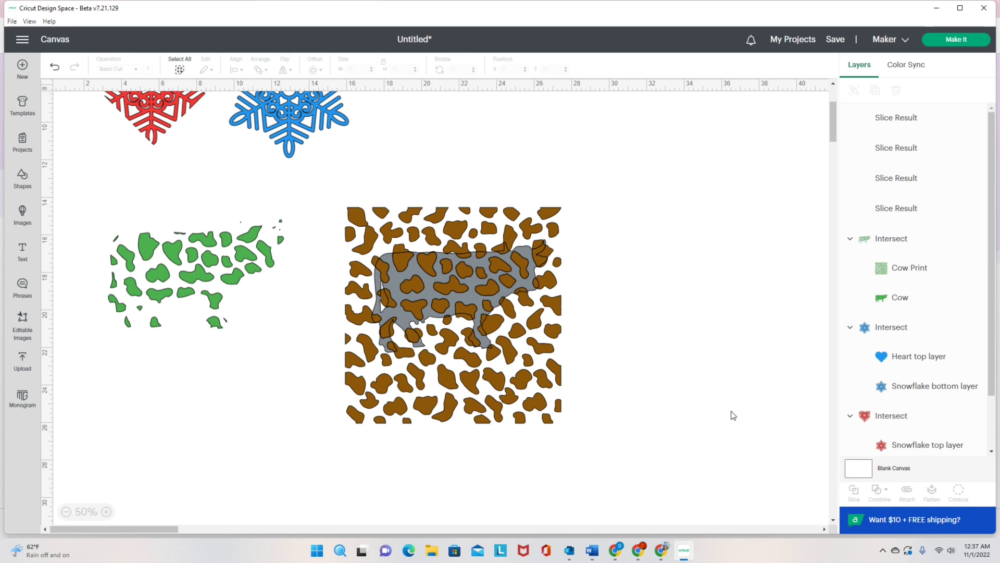
- Pull the slice pieces apart, separating the leftover brown print and the brown cow-shaped spots from the gray cow pieces
drag(472, 356, 724, 319)
drag(455, 288, 465, 177)
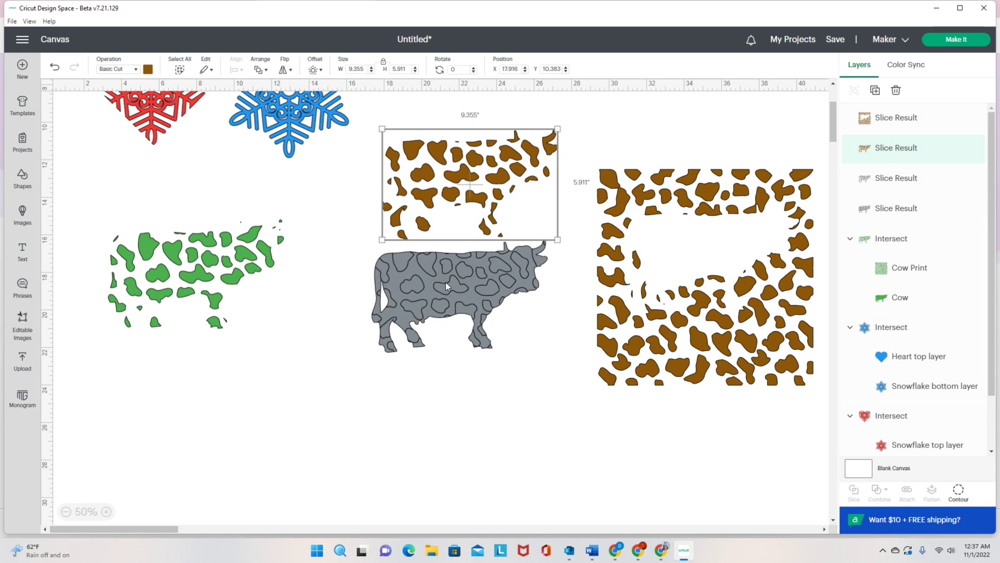
drag(446, 285, 462, 300)
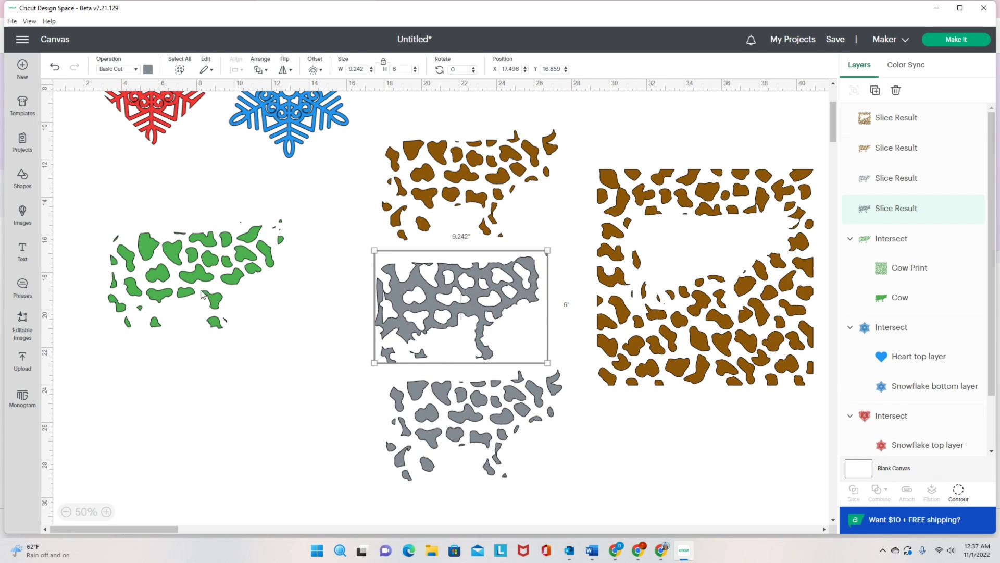
- Move the gray spots below the intersected green cow, recolor them green, and return them below the gray cow body
drag(477, 429, 182, 406)
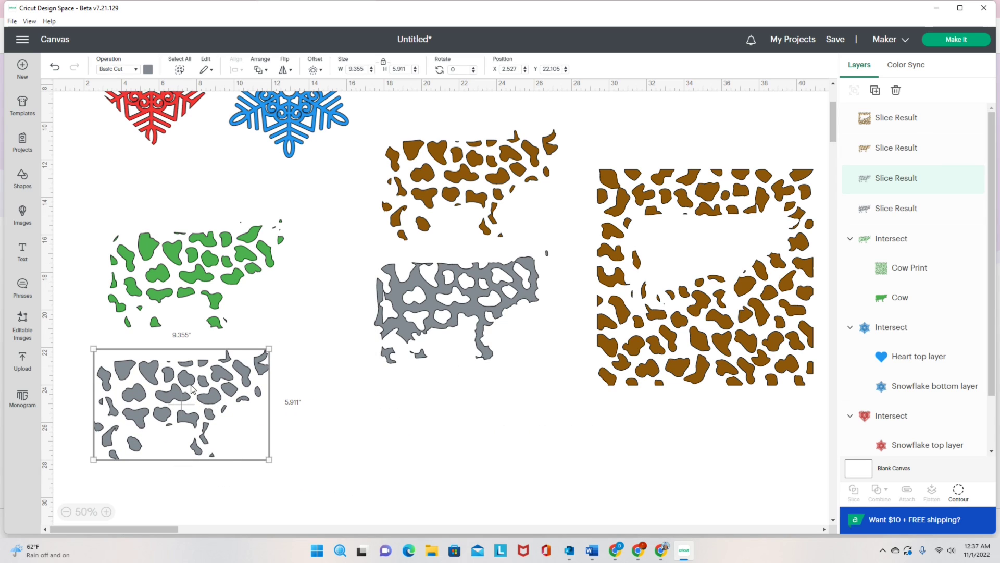
click(148, 69)
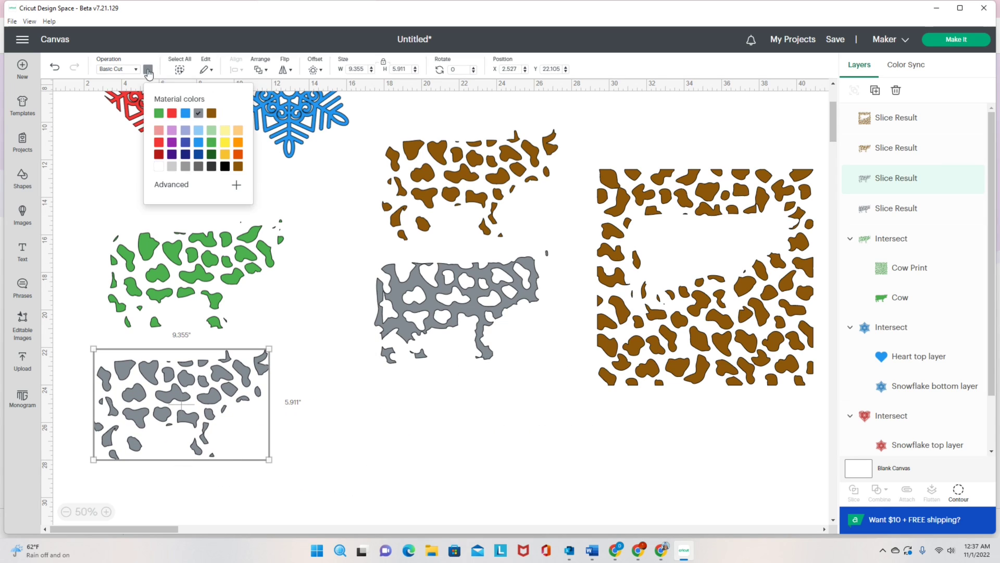
click(159, 113)
drag(230, 418, 461, 429)
- Undo the Slice operation together with the recoloring and moving of its pieces
click(53, 69)
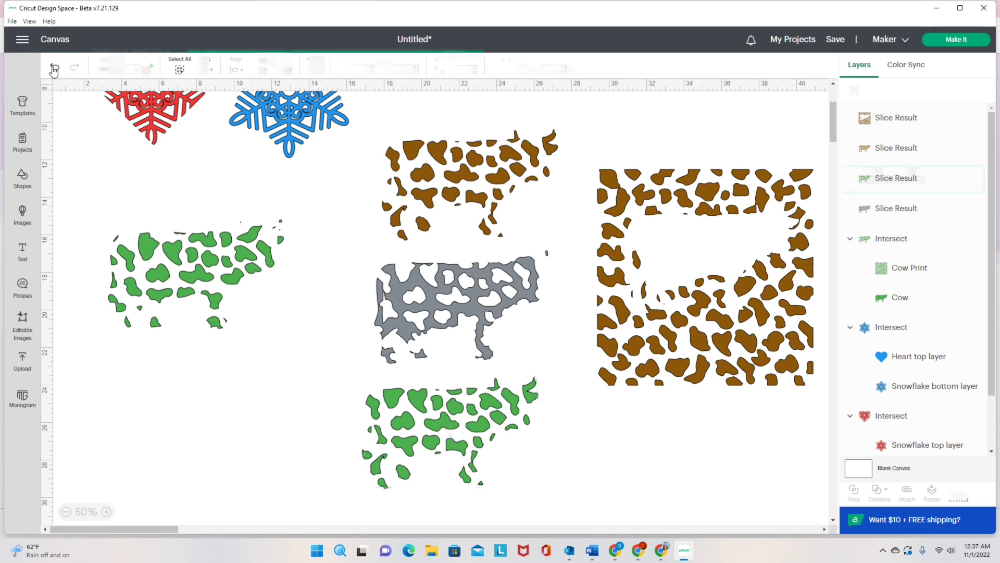
click(53, 69)
- Move the intersected green cow spots toward the blue snowflake and delete the brown cow print and the gray cow
drag(161, 263, 448, 125)
drag(451, 298, 682, 389)
click(896, 90)
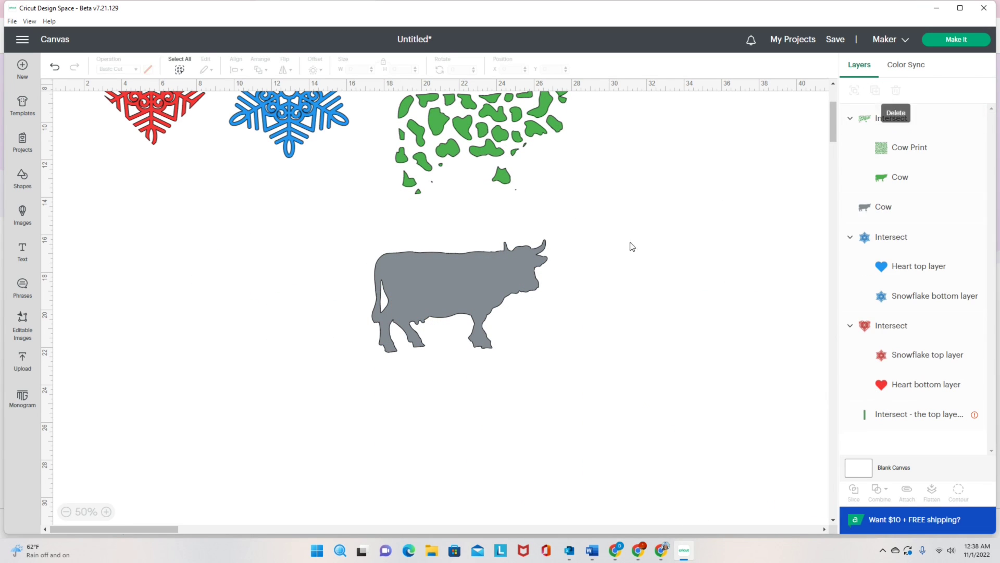
click(896, 90)
scroll(552, 323, up, 4)
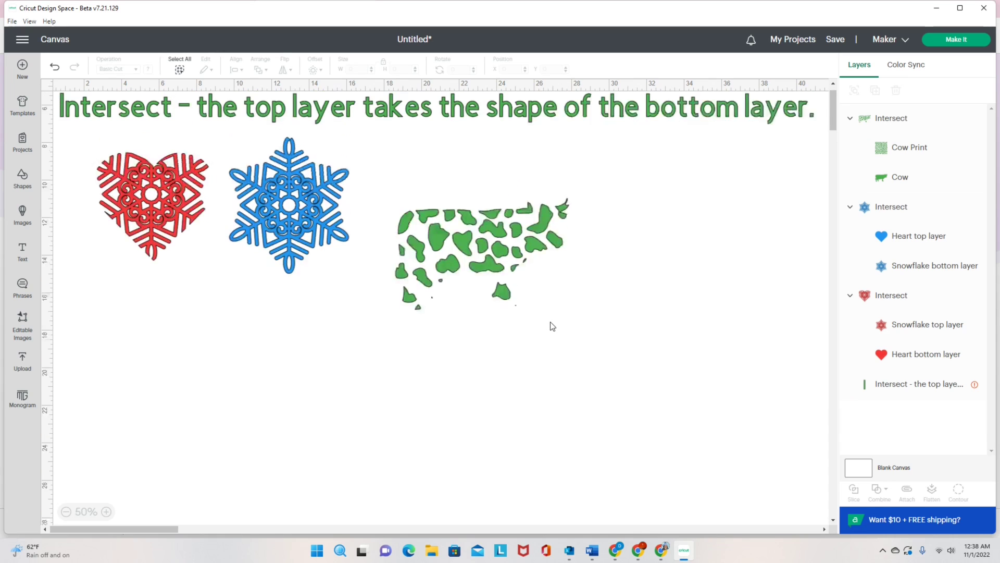
- Move the green cow spots closer to the blue snowflake, in line with the other intersected shapes
click(468, 275)
mouse_move(468, 275)
mouse_down()
mouse_move(480, 308)
mouse_move(470, 264)
mouse_up()
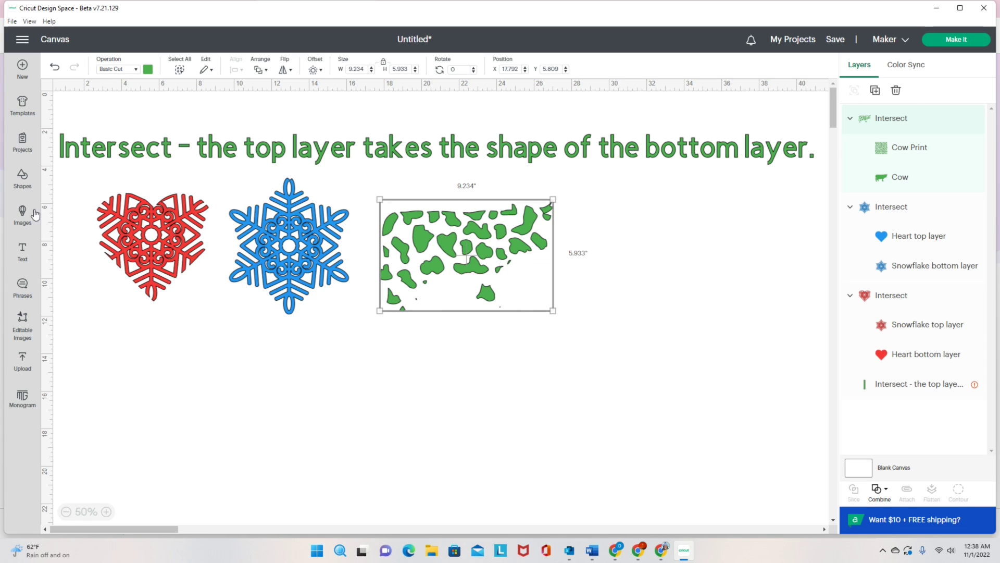
- Insert a five-pointed star below the snowflakes at about 8.66 by 8.24 in and recolor it indigo blue
click(18, 180)
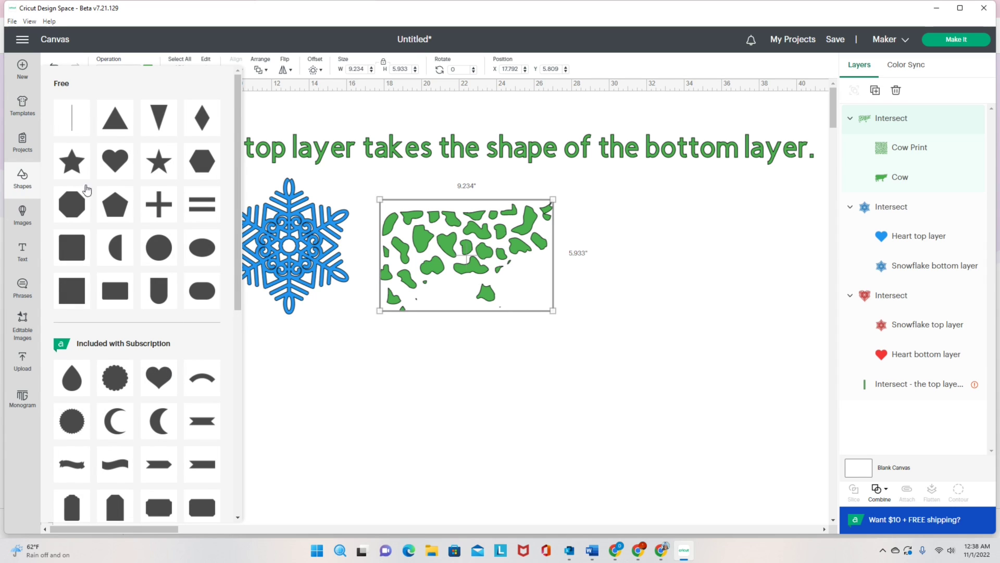
click(72, 166)
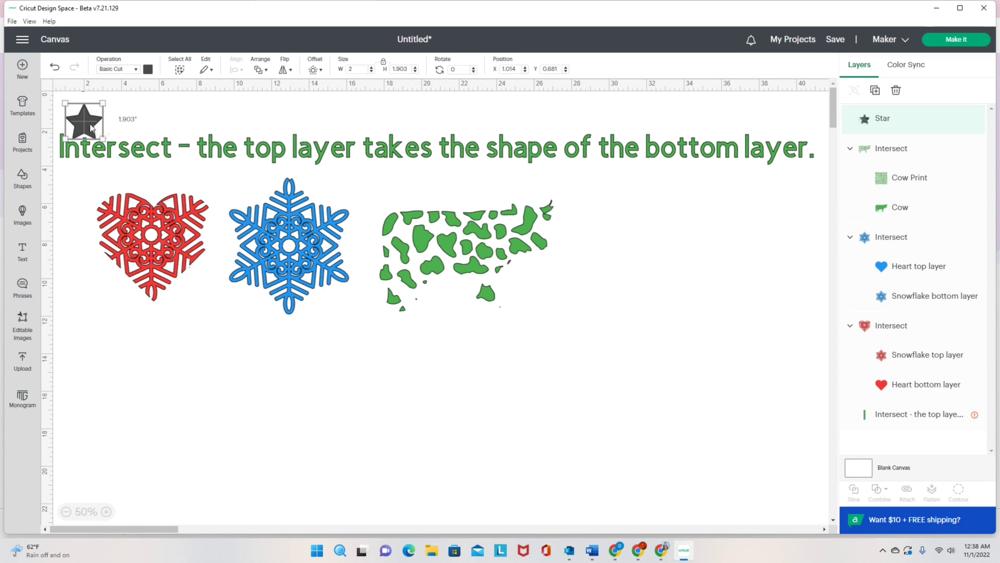
drag(88, 127, 330, 502)
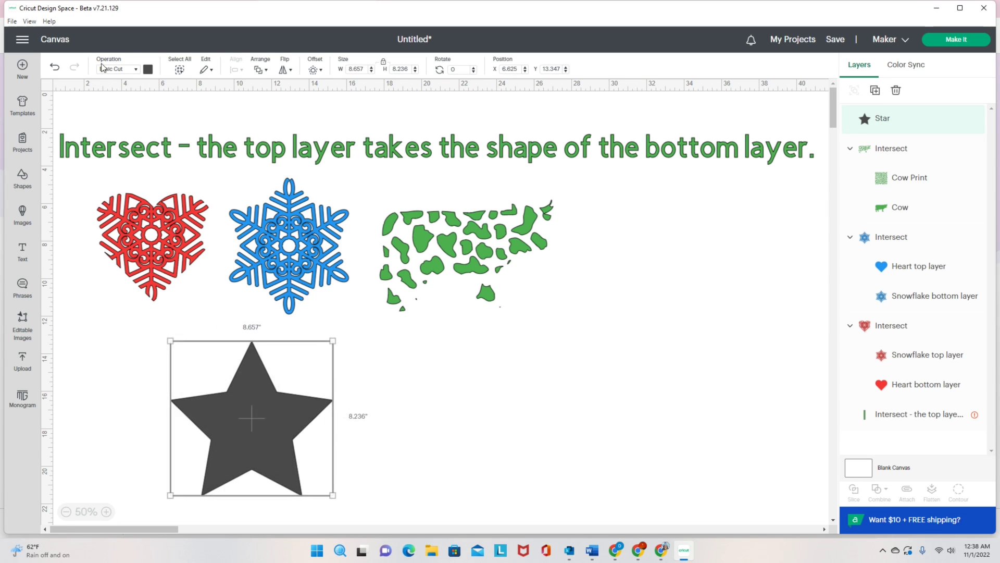
click(148, 70)
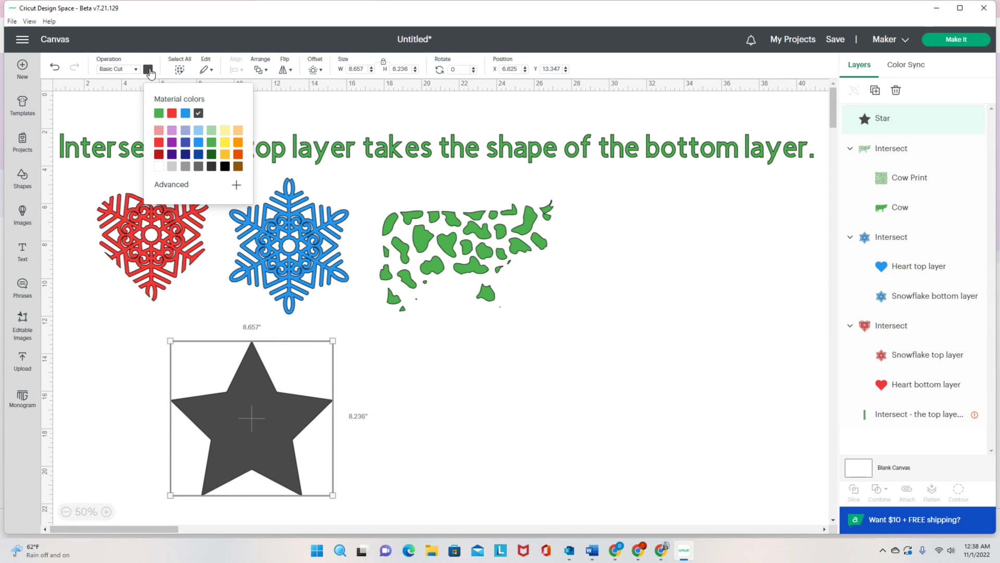
click(185, 143)
click(483, 376)
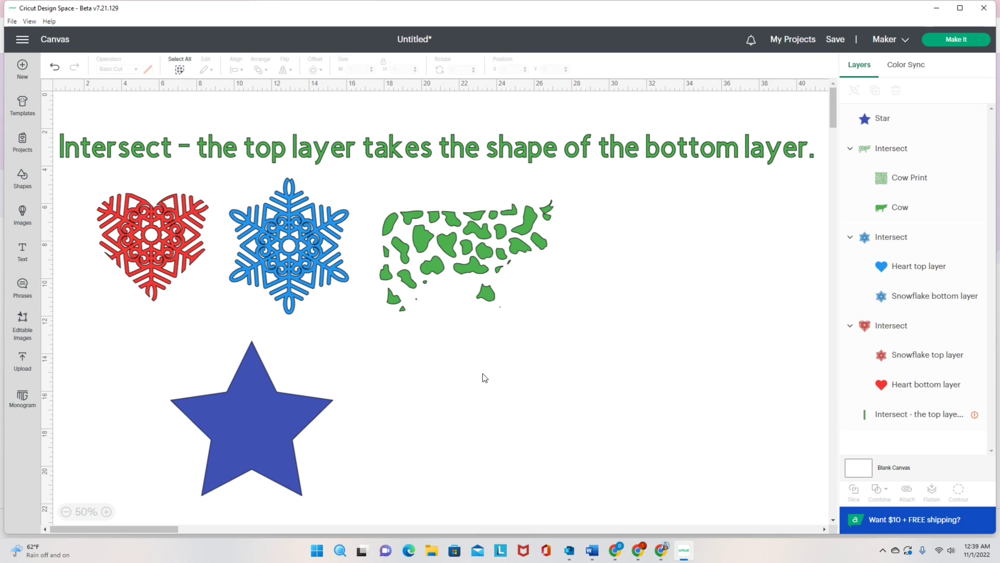
- Search the image library for sprinkles and add the square multicolored sprinkles pattern to the canvas
click(22, 218)
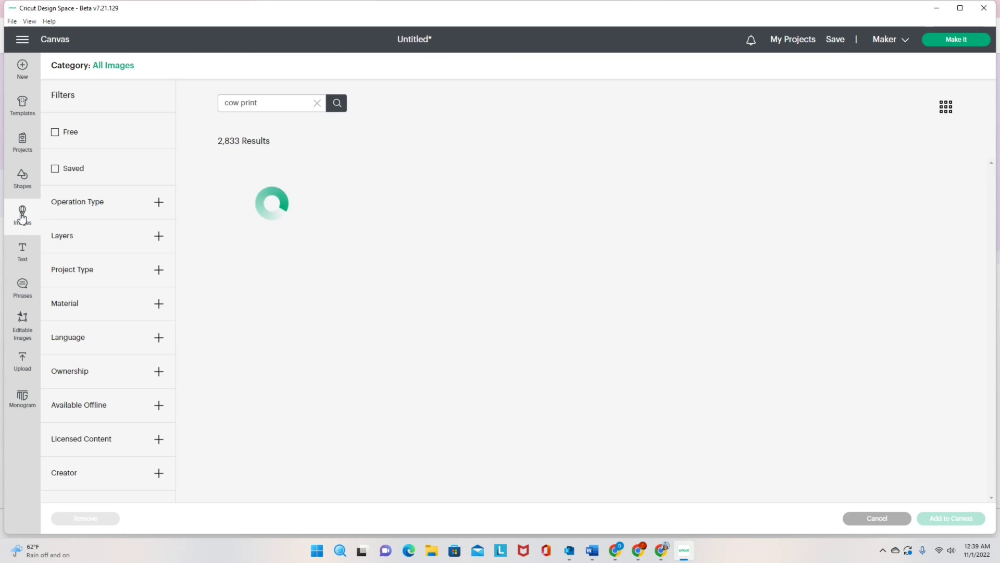
double_click(268, 104)
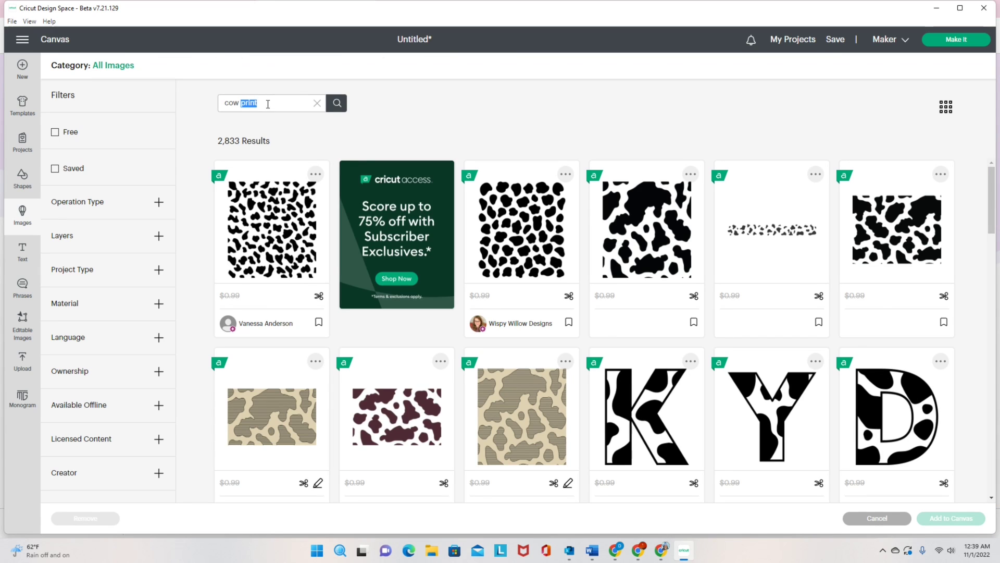
drag(271, 103, 199, 111)
text(sprinkles)
key(Return)
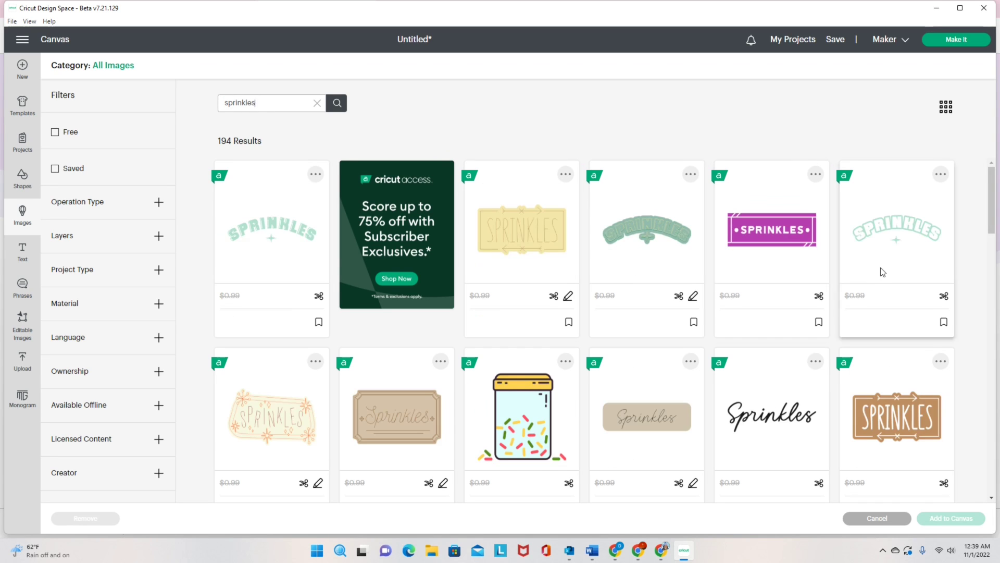
scroll(882, 272, down, 6)
click(892, 304)
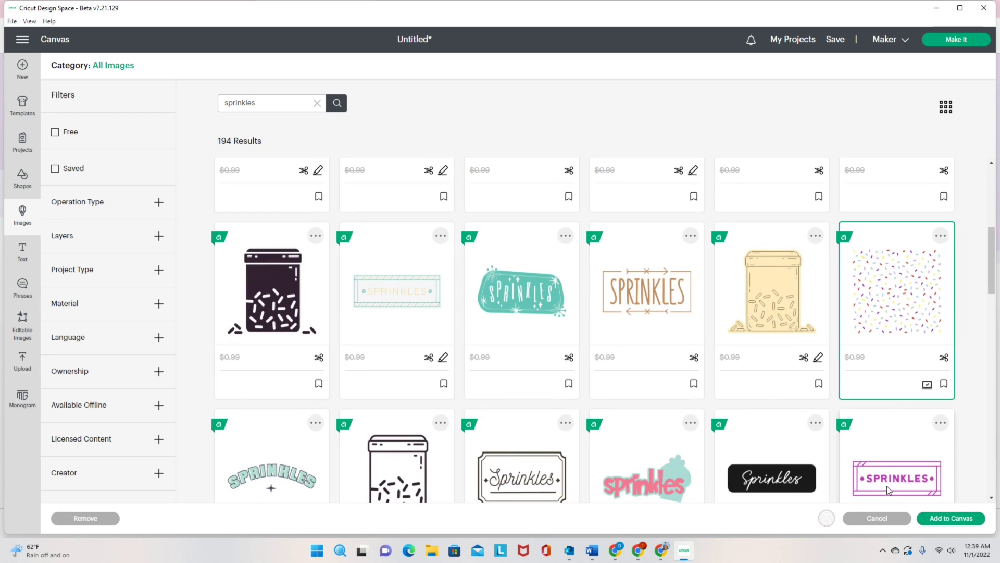
click(946, 518)
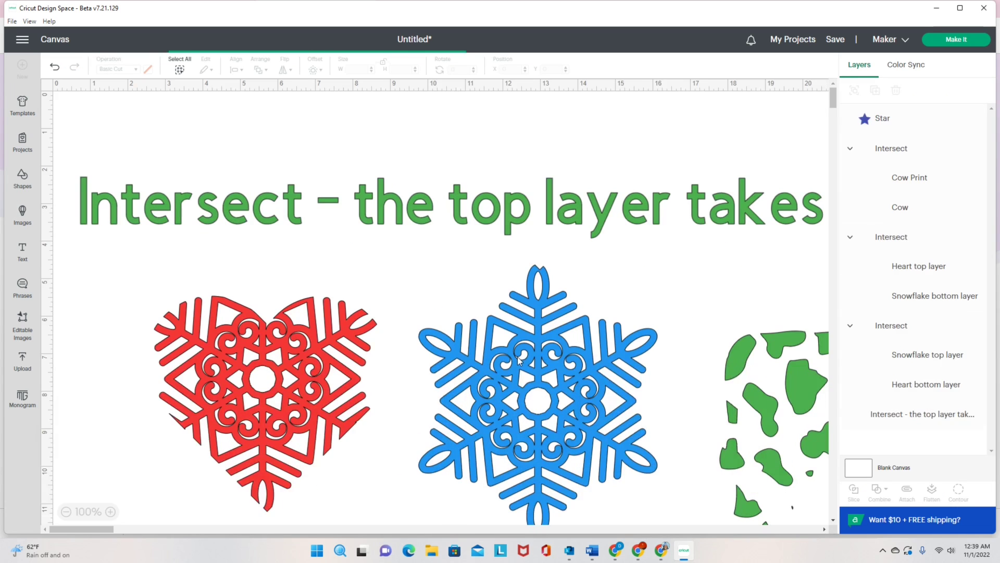
- Move the sprinkles pattern into the empty area beside the blue star
click(66, 511)
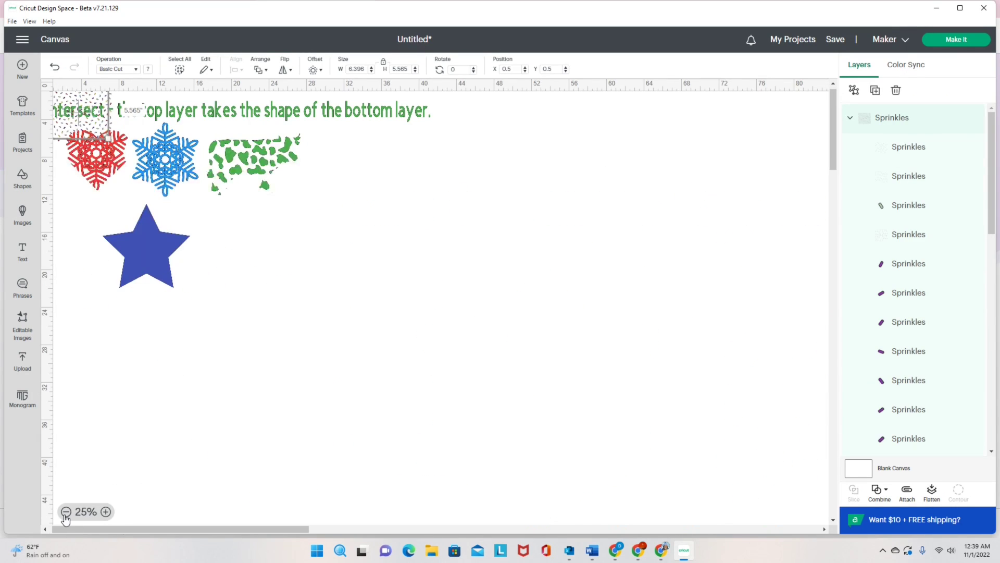
click(106, 512)
drag(137, 132, 506, 418)
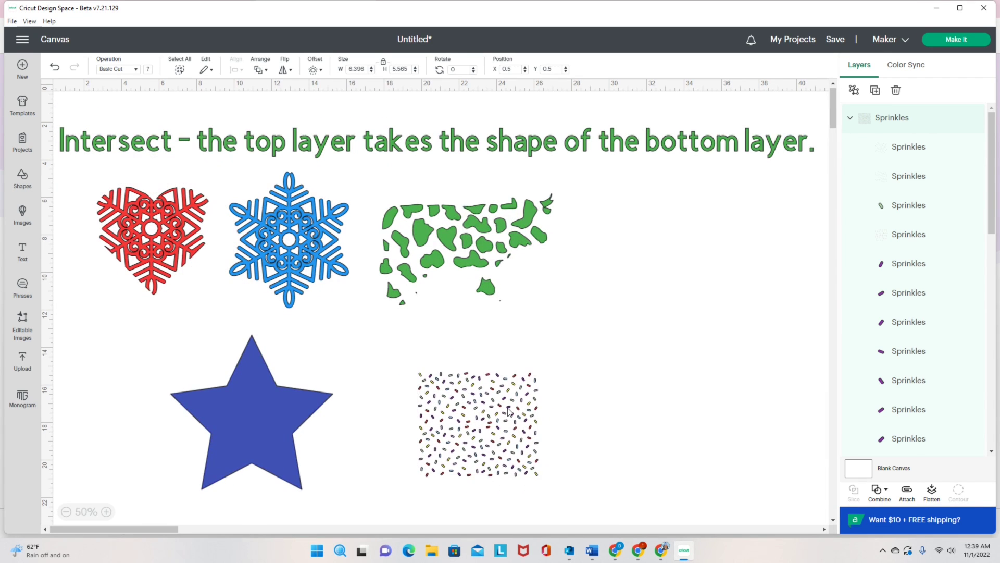
- Examine the individual layers of the Sprinkles group to see which pieces of the pattern each one holds
click(923, 148)
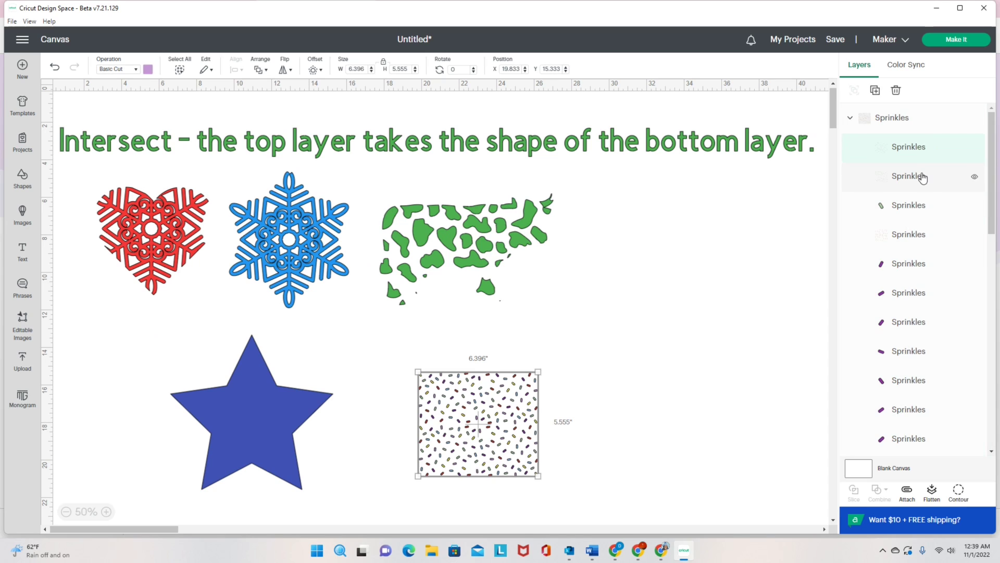
click(922, 177)
click(917, 206)
click(912, 234)
click(906, 264)
click(905, 293)
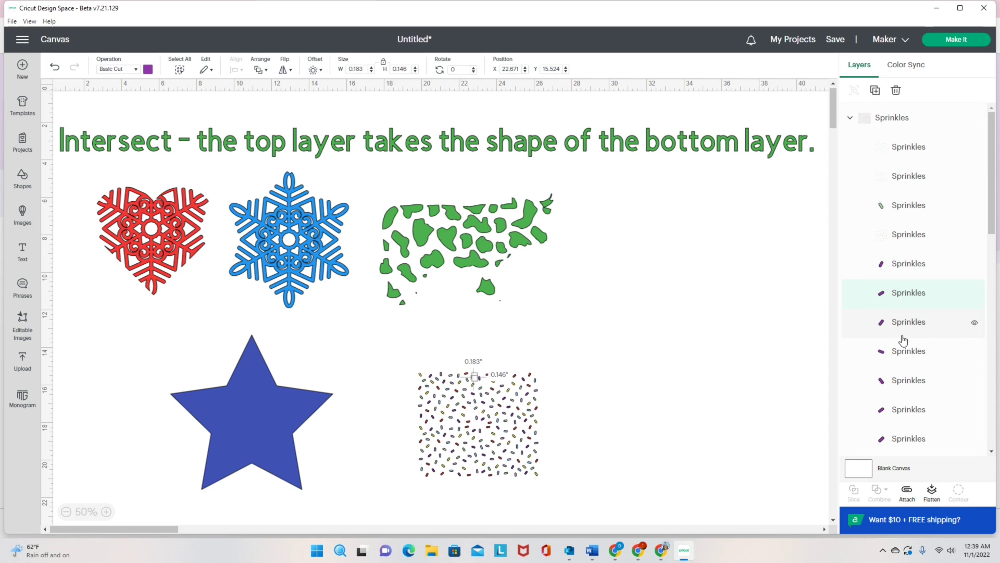
click(903, 334)
click(901, 360)
click(900, 383)
click(902, 410)
click(904, 437)
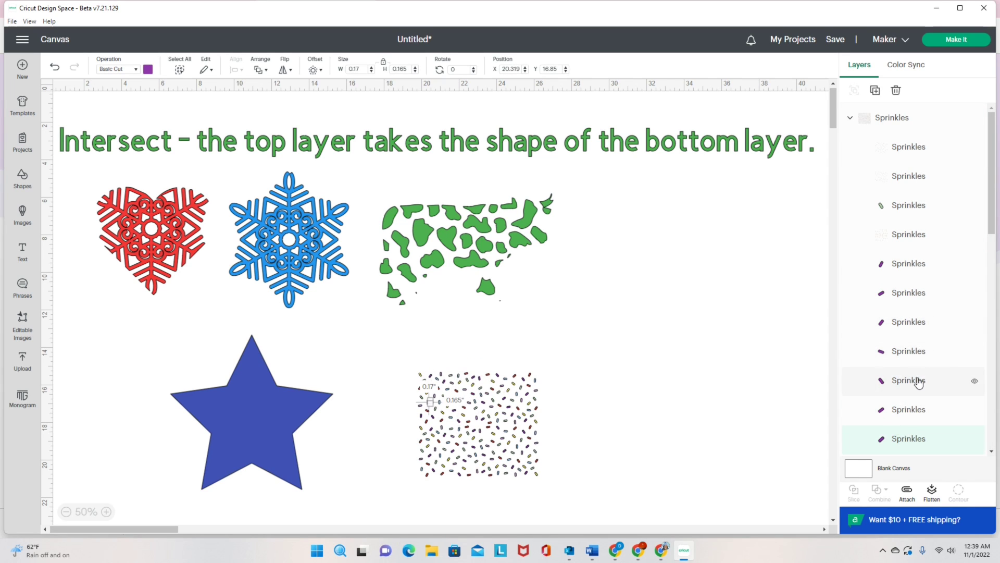
click(929, 290)
click(925, 206)
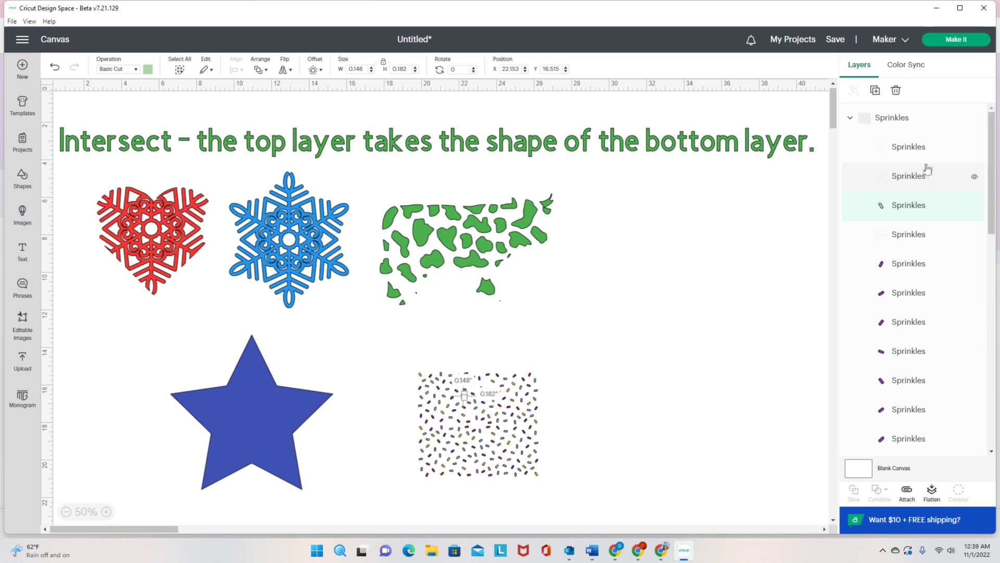
click(913, 151)
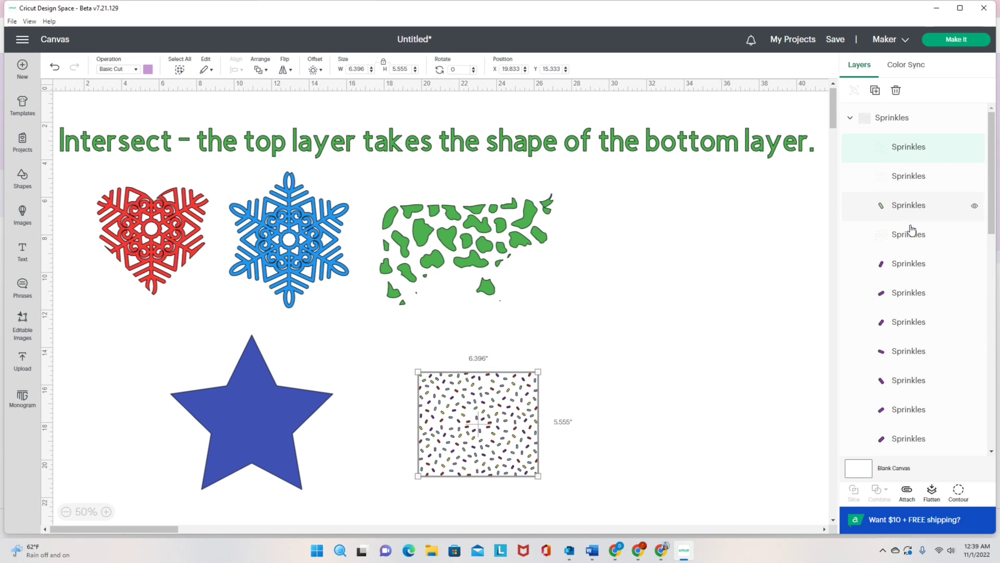
mouse_move(476, 426)
mouse_down()
mouse_move(503, 420)
mouse_move(476, 425)
mouse_up()
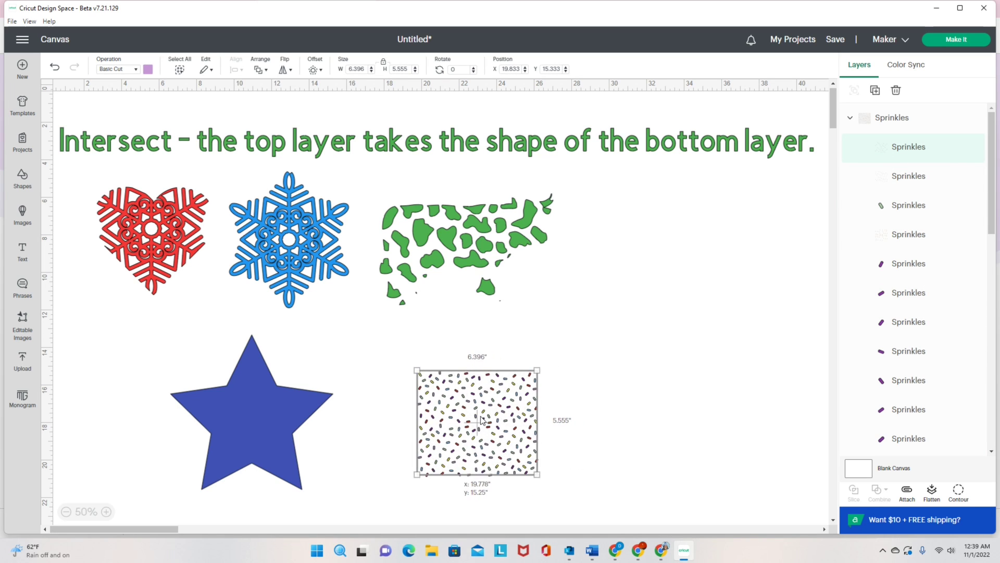
click(619, 434)
- Weld all layers of the sprinkles pattern into a single layer
drag(398, 358, 534, 485)
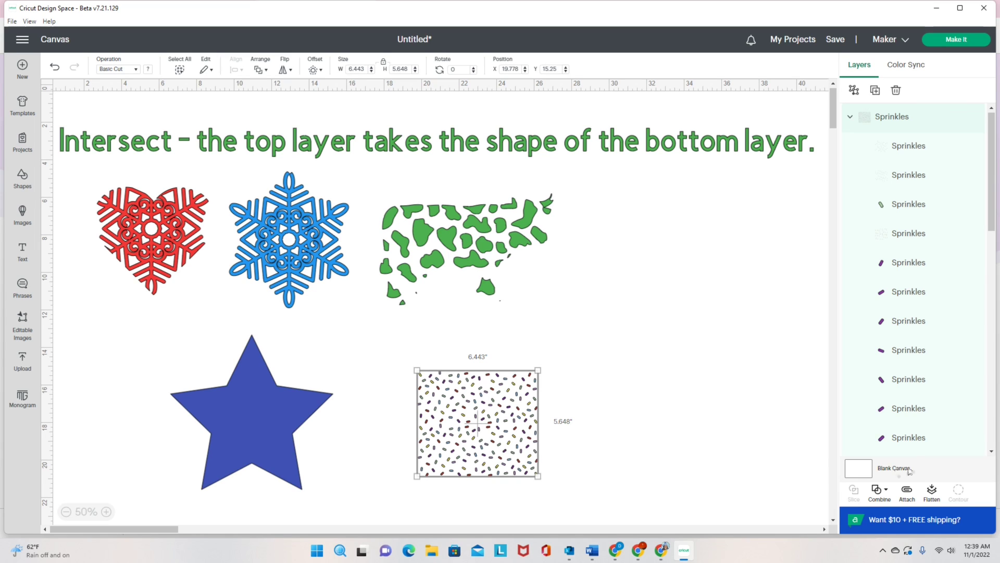
click(879, 489)
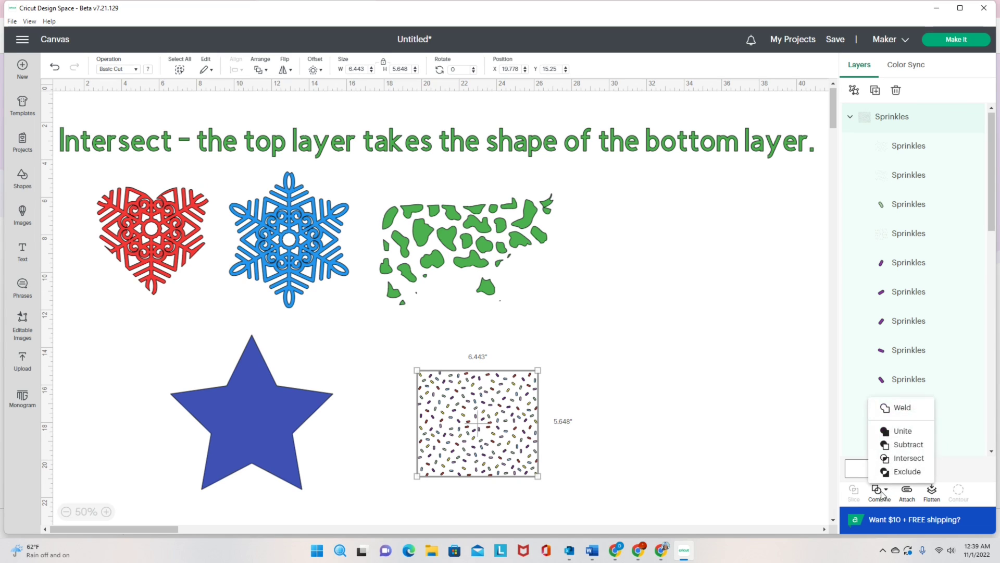
click(916, 412)
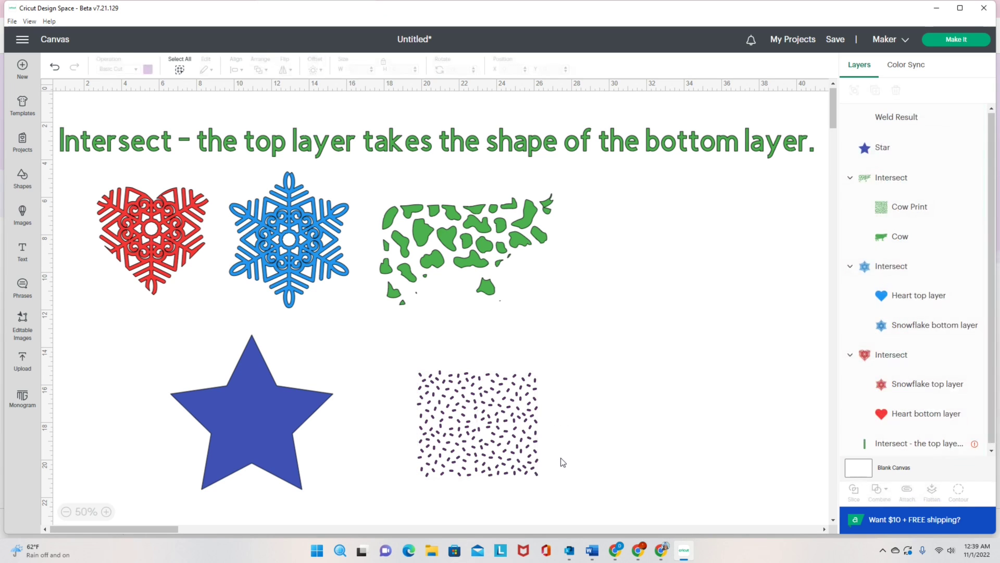
- Move the welded sprinkles farther away from the star and recolor them yellow
drag(485, 422, 634, 424)
click(147, 68)
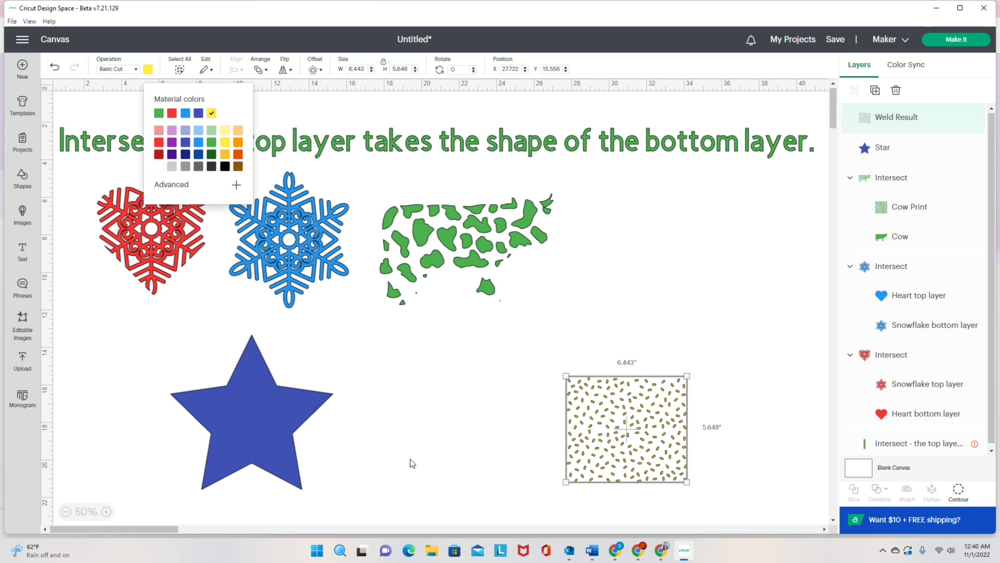
click(639, 436)
click(625, 431)
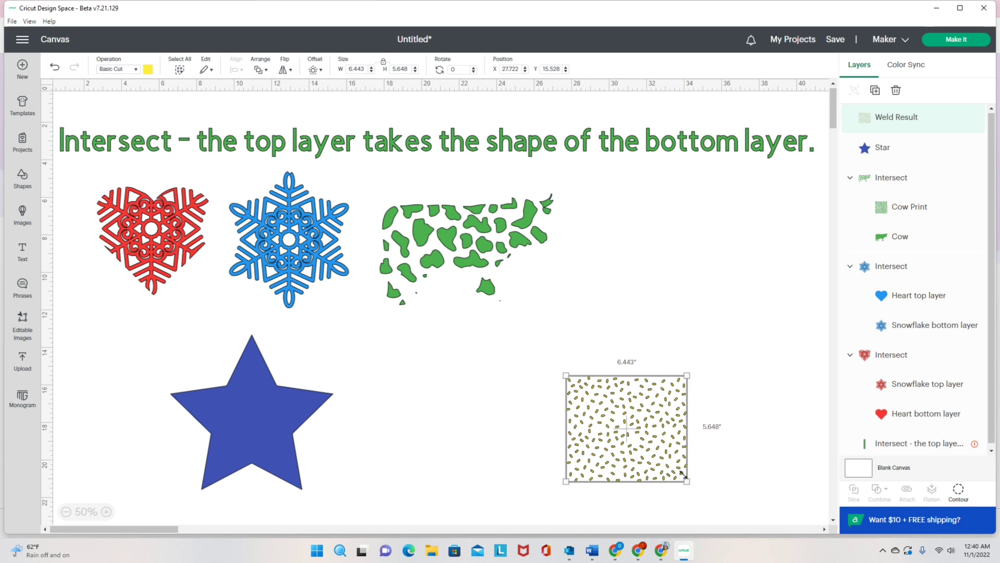
- Enlarge the yellow sprinkles to about 9.55 in wide and place them over the blue star so they cover it
drag(687, 481, 732, 521)
drag(676, 462, 451, 447)
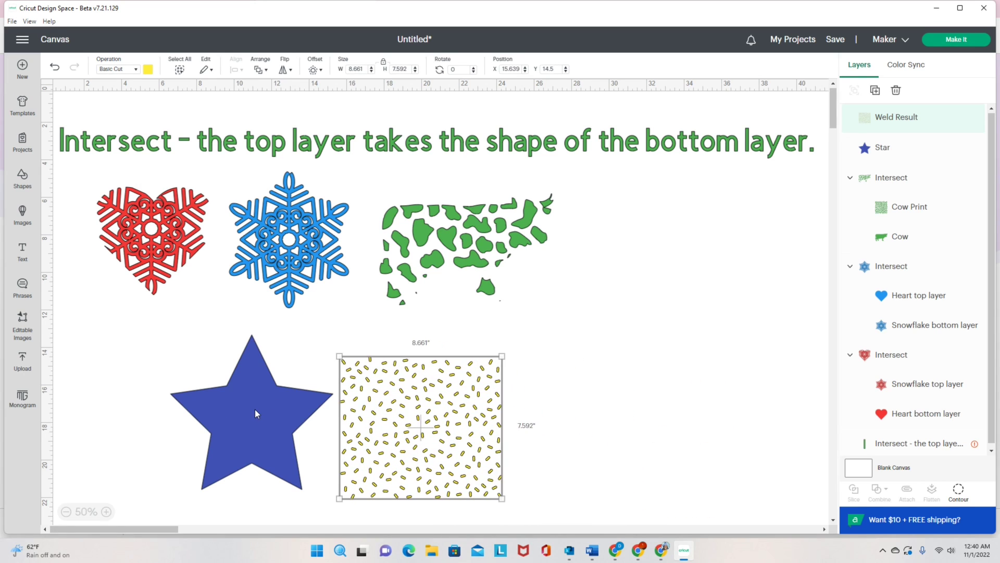
drag(255, 409, 235, 403)
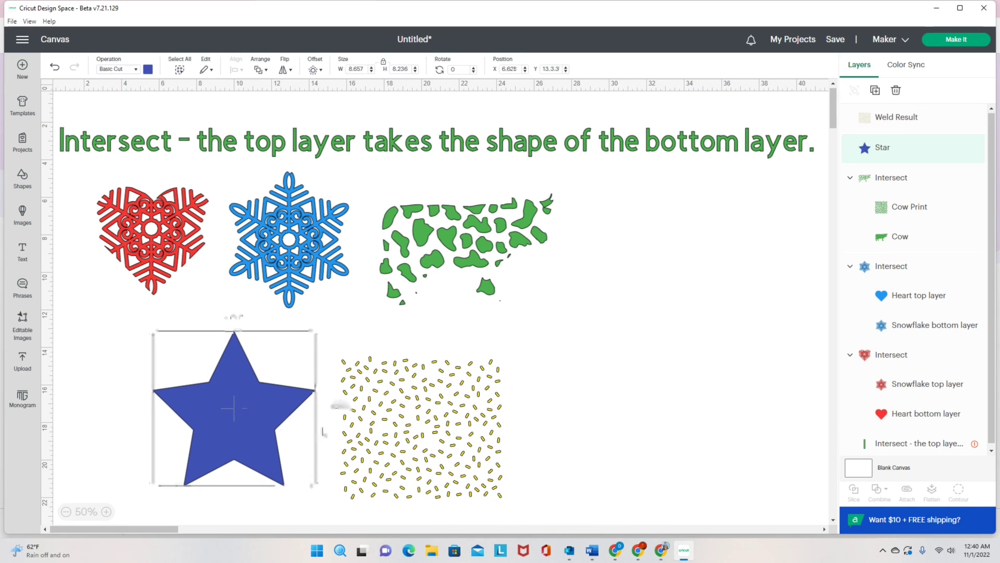
click(430, 427)
drag(430, 427, 251, 410)
drag(315, 480, 332, 495)
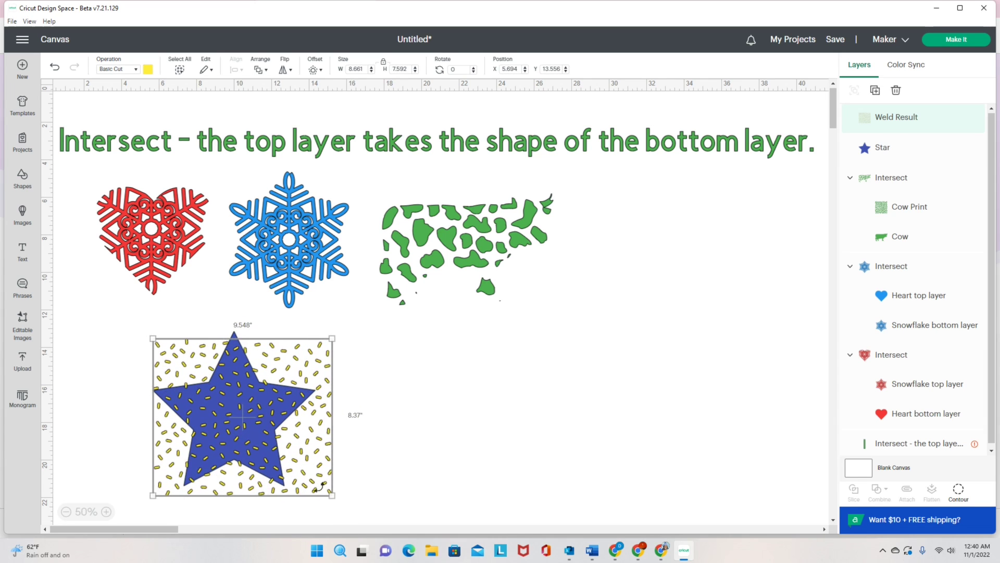
click(371, 497)
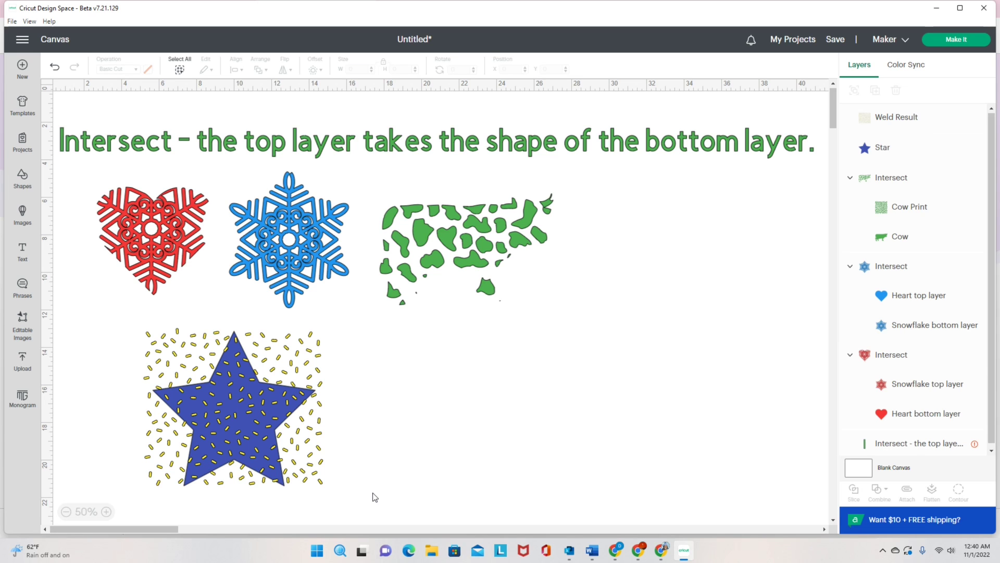
- Intersect the yellow sprinkles with the blue star and place the resulting sprinkle star beside the green cow
drag(117, 352, 354, 487)
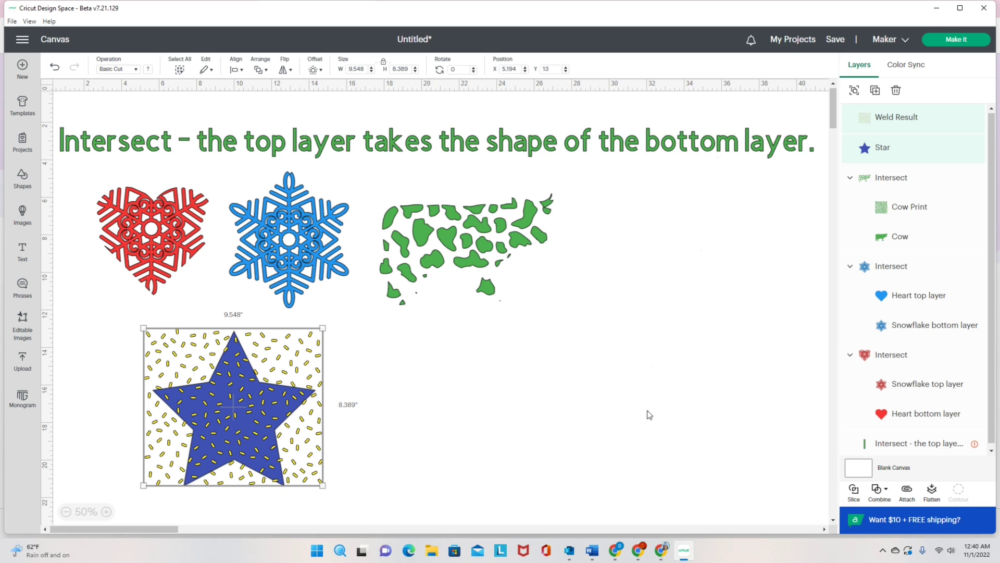
click(877, 490)
click(523, 398)
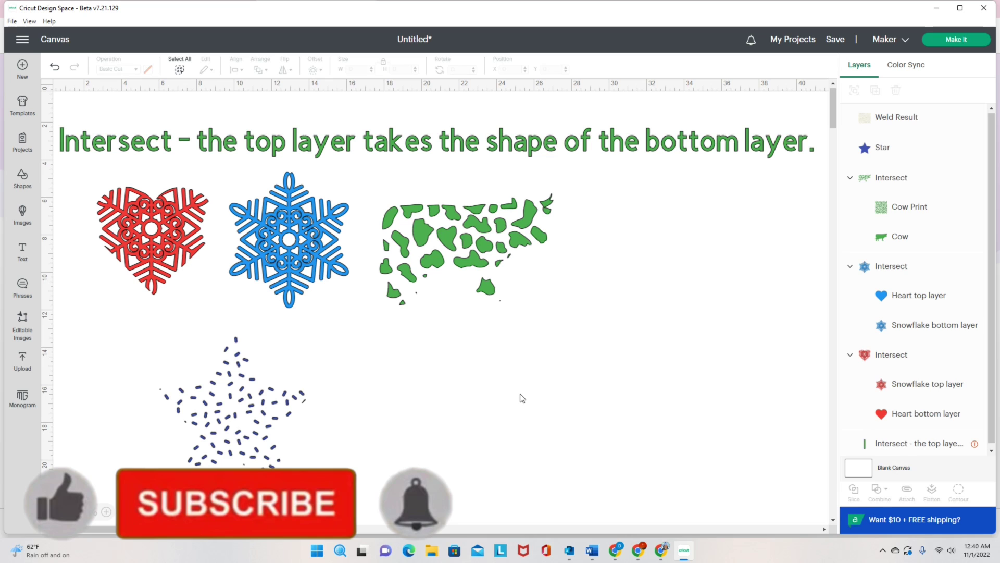
drag(231, 423, 656, 275)
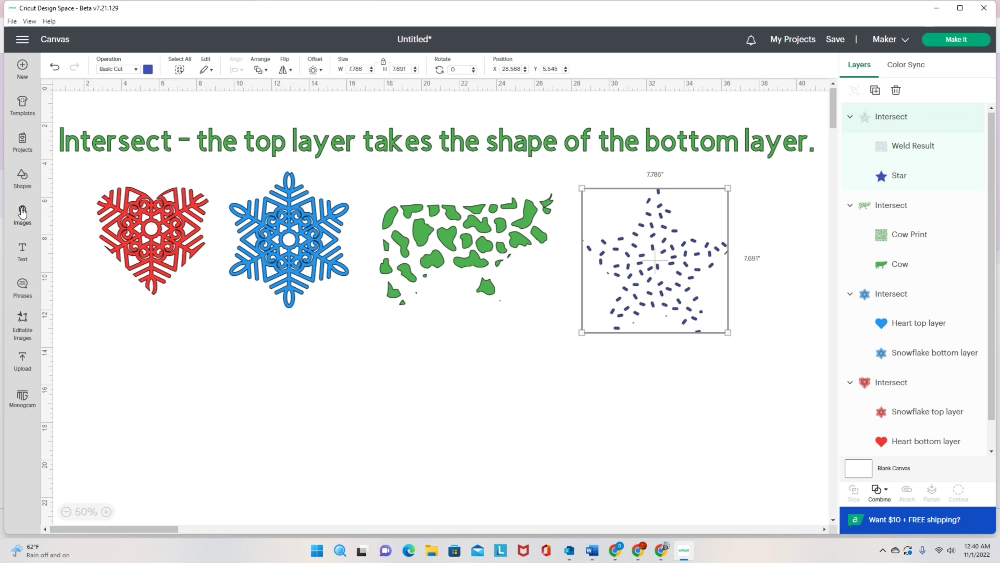
- Insert a text object, enlarge it below the intersected shapes, and replace its wording with a first name in capitals
click(22, 250)
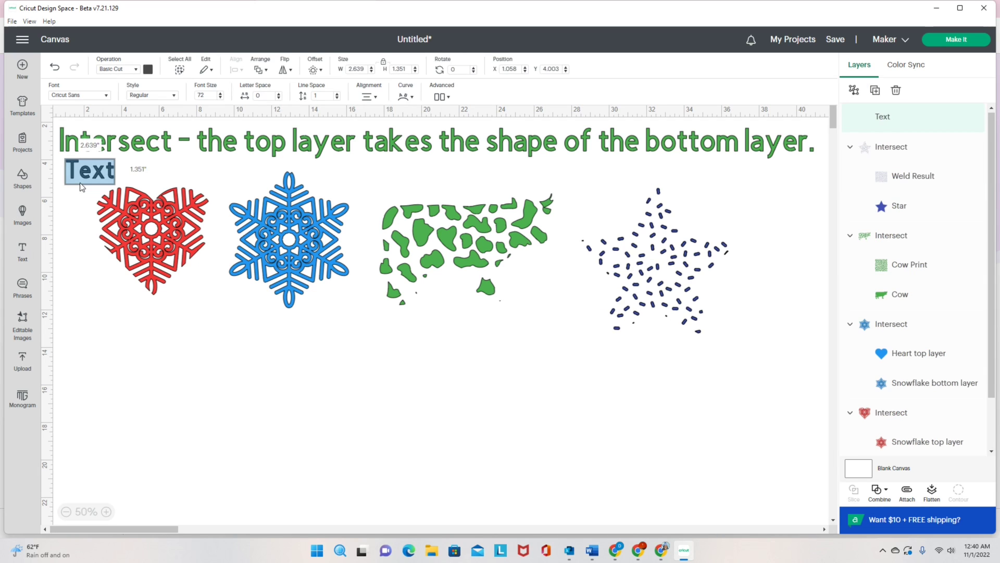
click(78, 266)
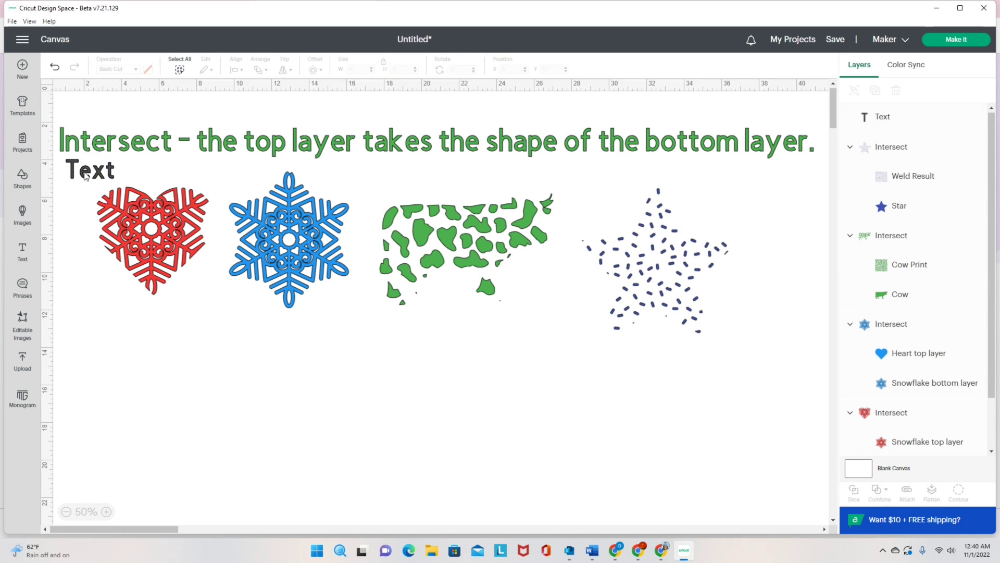
drag(86, 178, 324, 428)
double_click(248, 413)
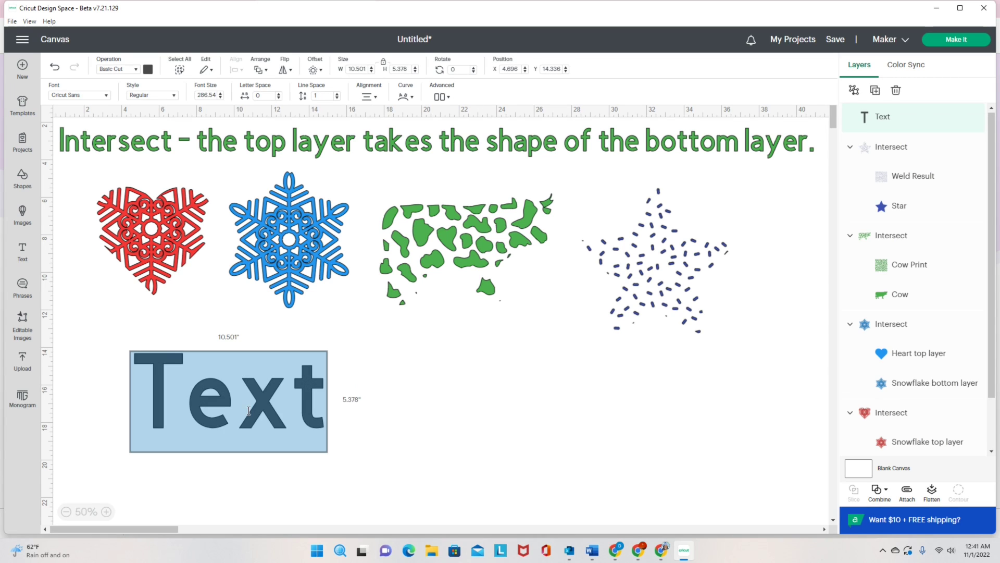
text(DELONDA)
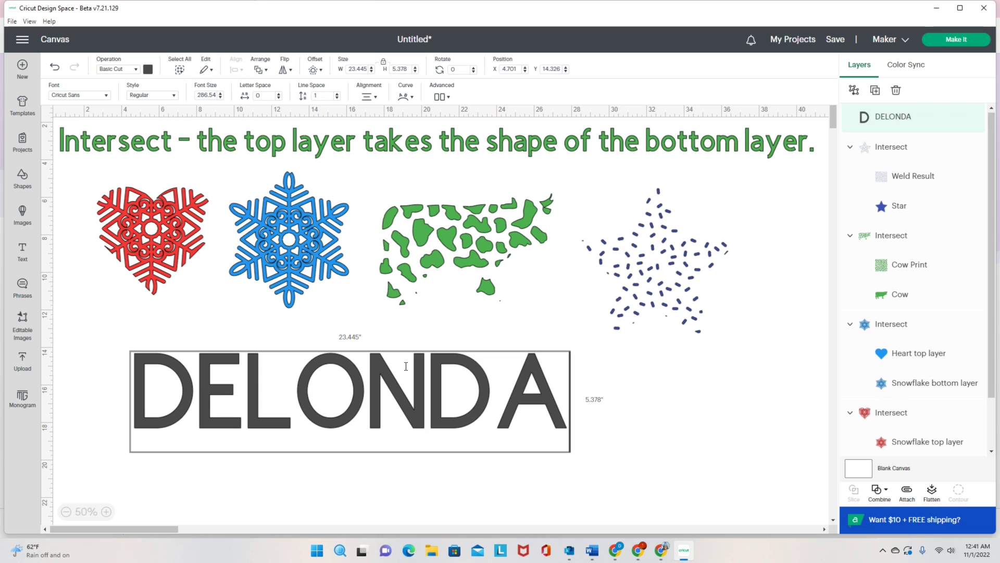
- Change the name text's font to the system font Impact
click(106, 96)
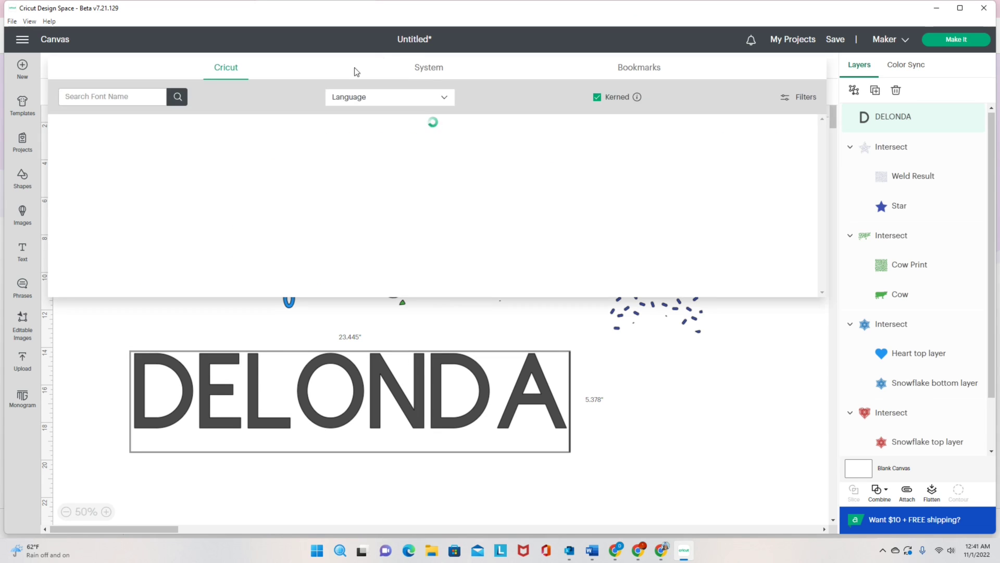
click(424, 68)
click(120, 97)
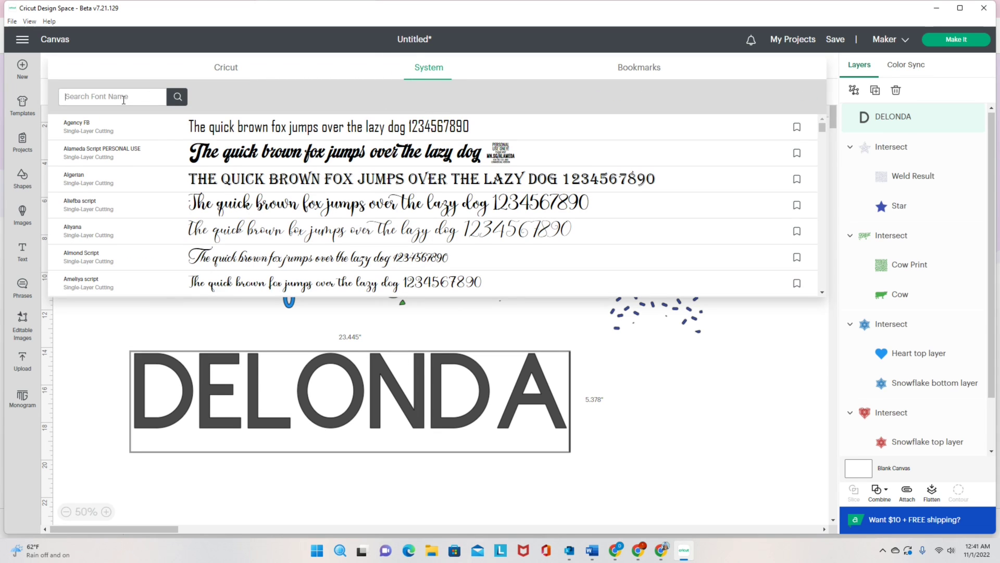
text(IMPACT)
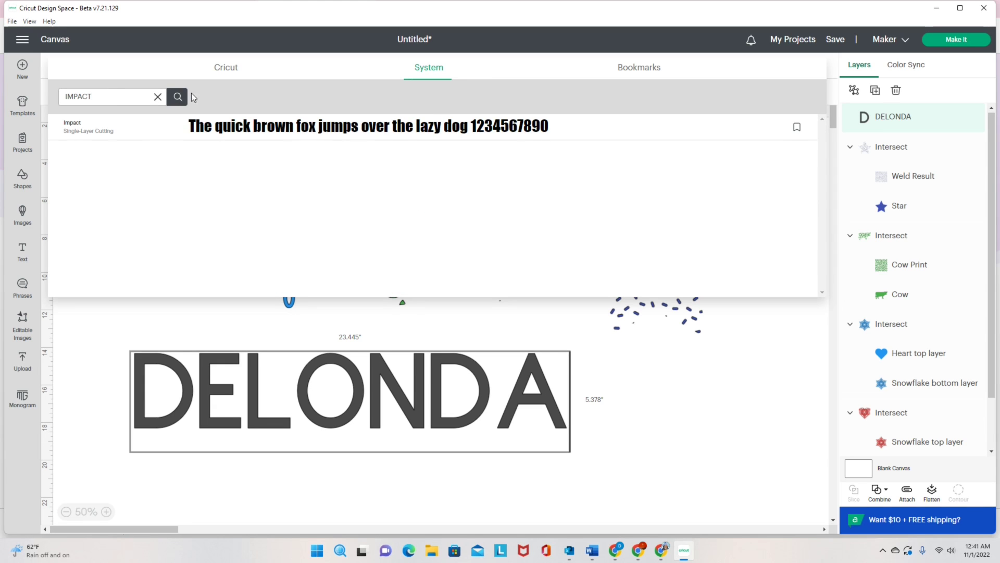
click(258, 126)
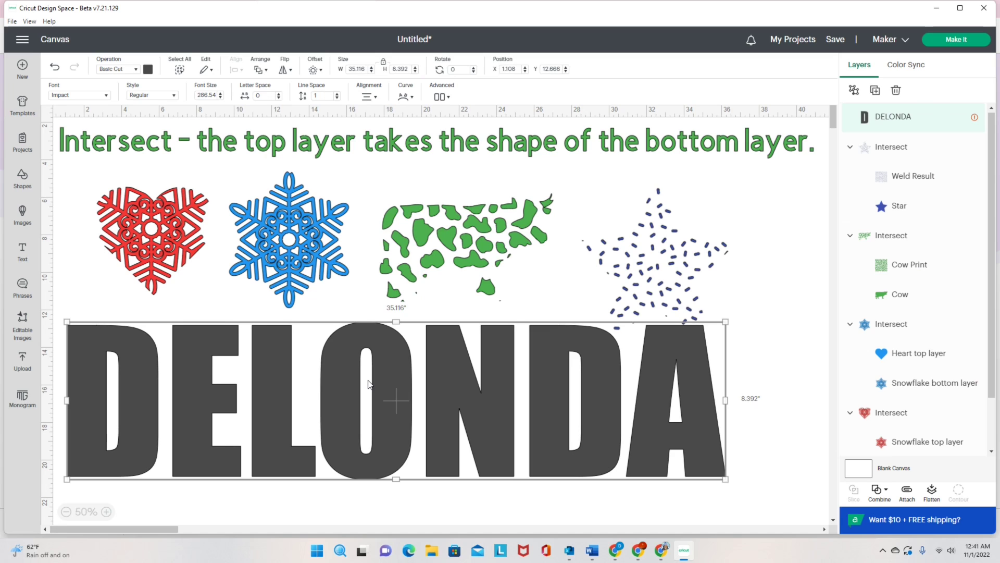
- Move the enlarged name down slightly and space out the sprinkle star, green cow and blue snowflake above it
drag(488, 393, 489, 405)
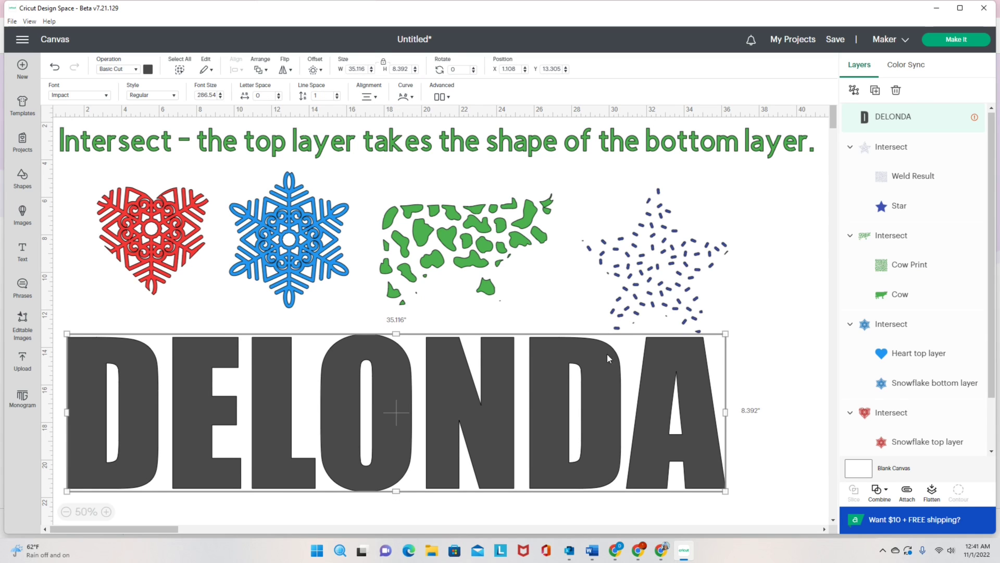
drag(680, 281, 699, 262)
drag(509, 255, 512, 246)
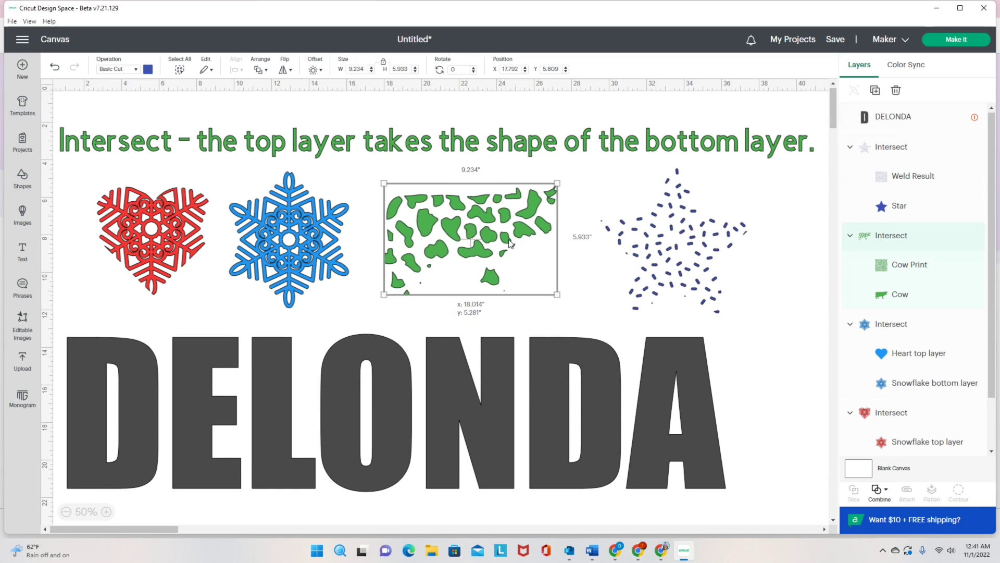
click(330, 254)
drag(331, 254, 333, 254)
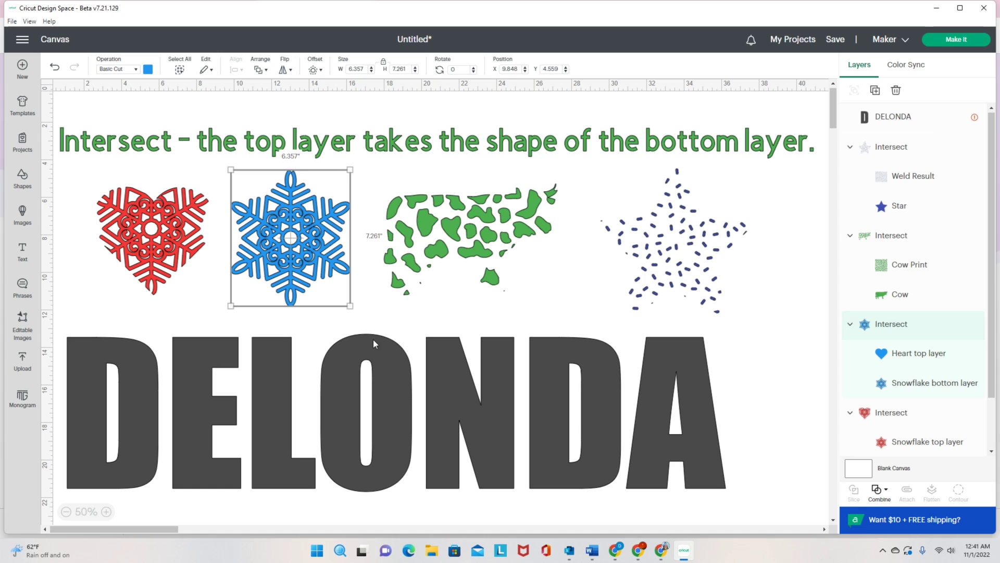
- Create a welded, rounded-corner offset of 0.153 in around the name text
click(232, 405)
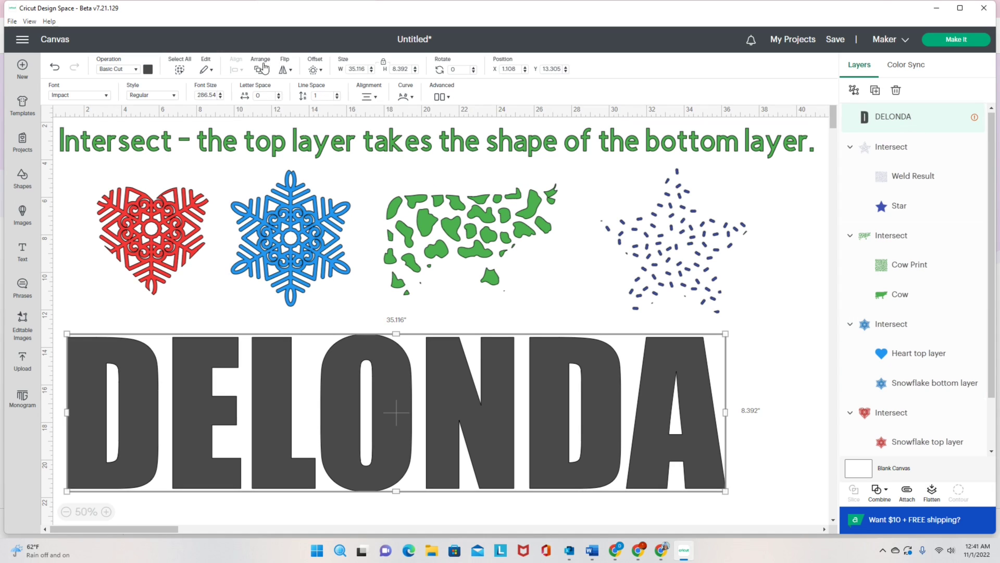
click(319, 71)
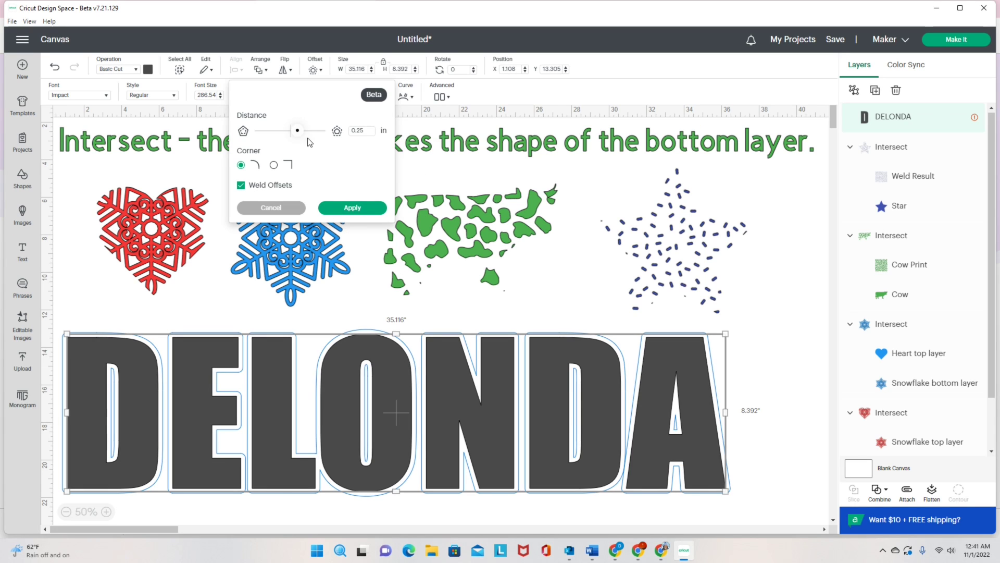
drag(299, 137, 295, 137)
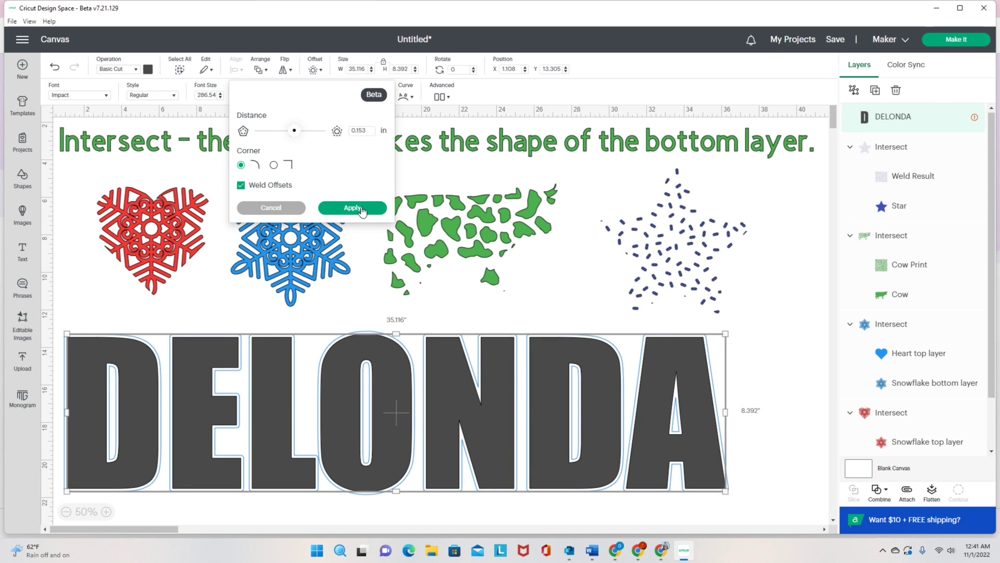
click(362, 209)
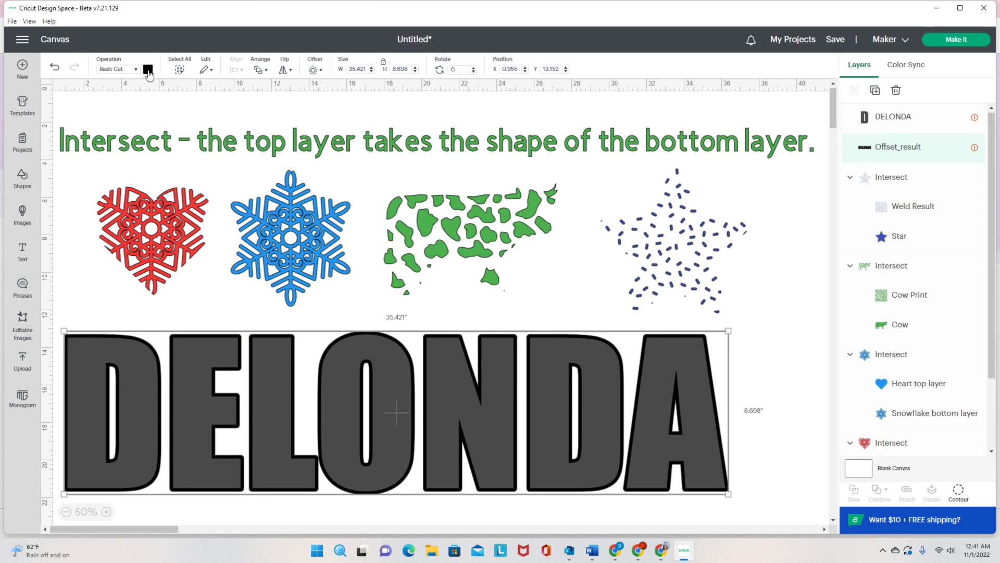
- Recolor the name's offset layer blue and the name text itself red
click(148, 71)
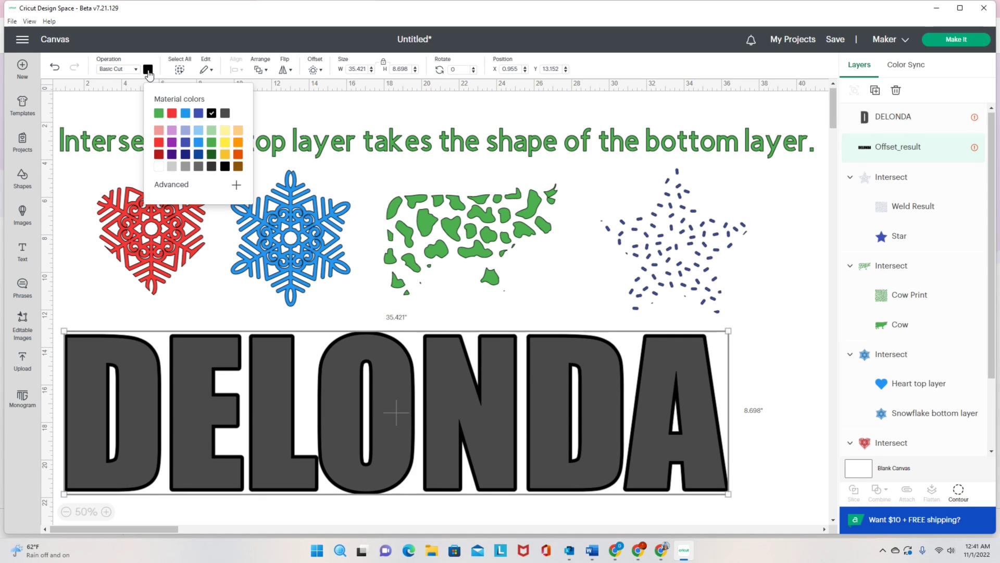
click(186, 114)
click(200, 381)
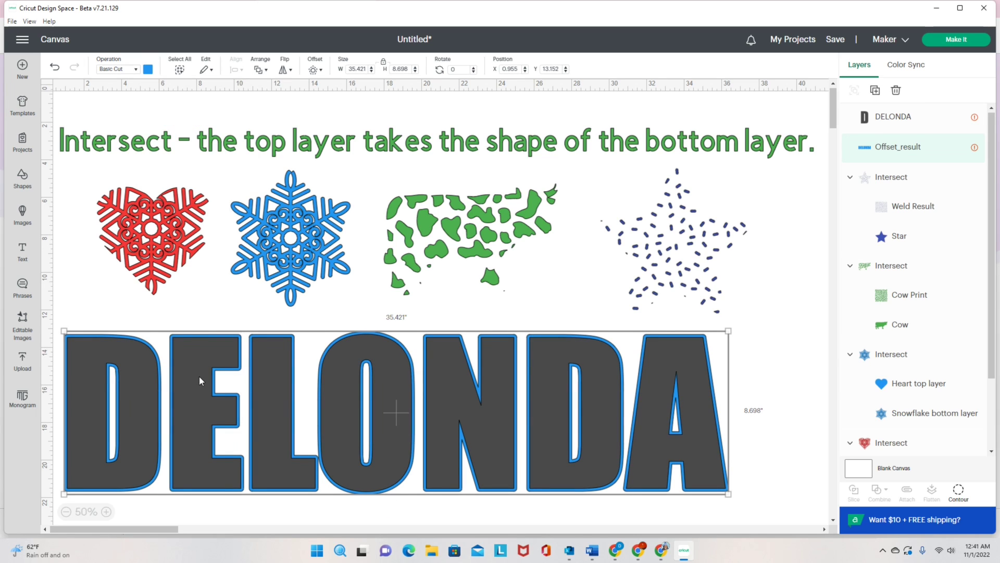
click(912, 128)
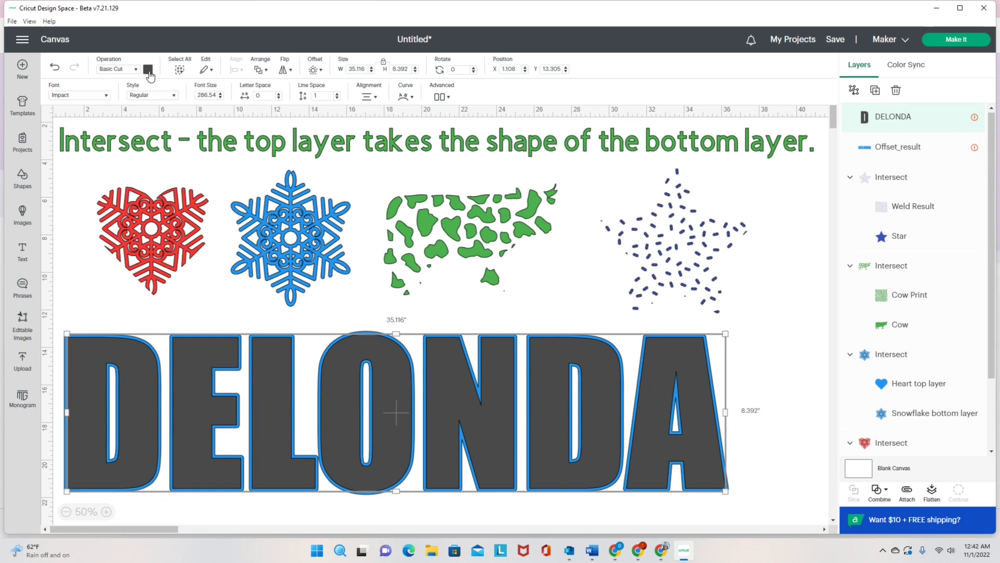
click(149, 71)
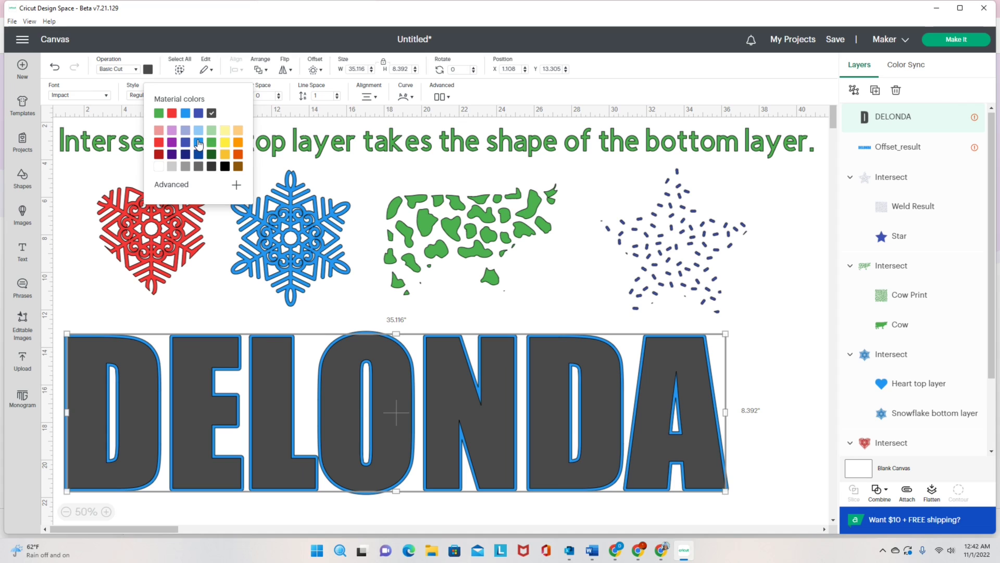
click(159, 142)
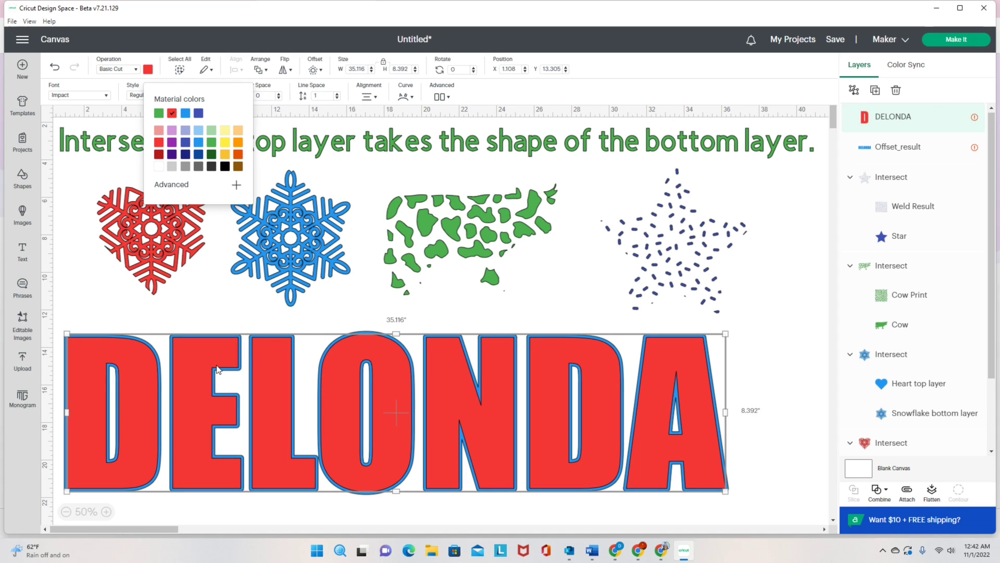
- Intersect the red name text with its blue offset layer
click(77, 313)
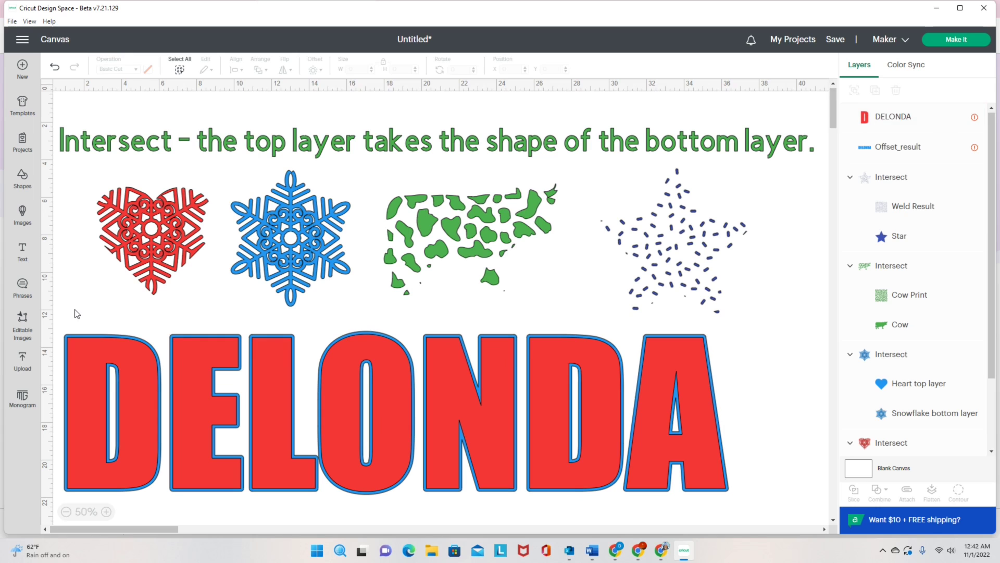
drag(77, 313, 583, 482)
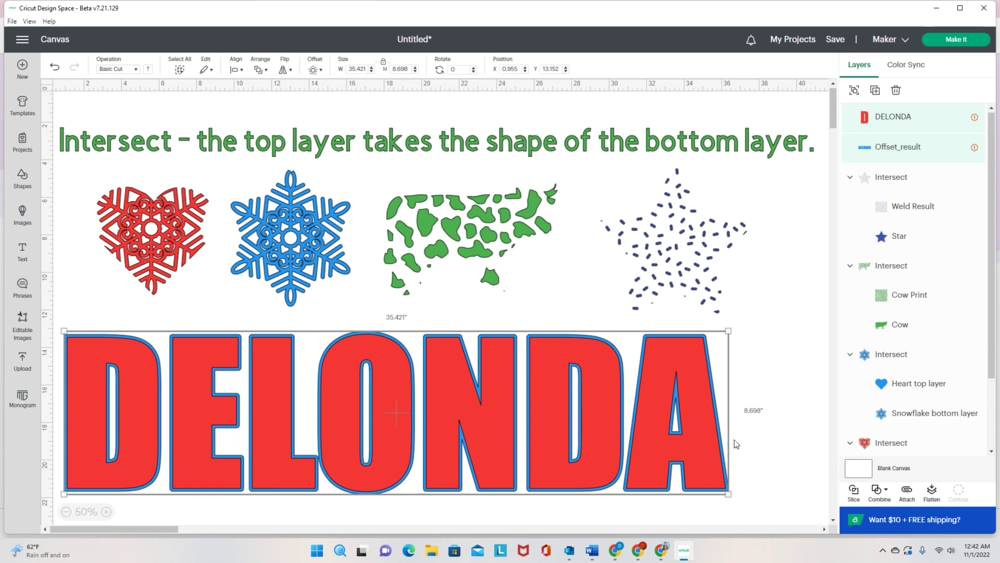
click(882, 497)
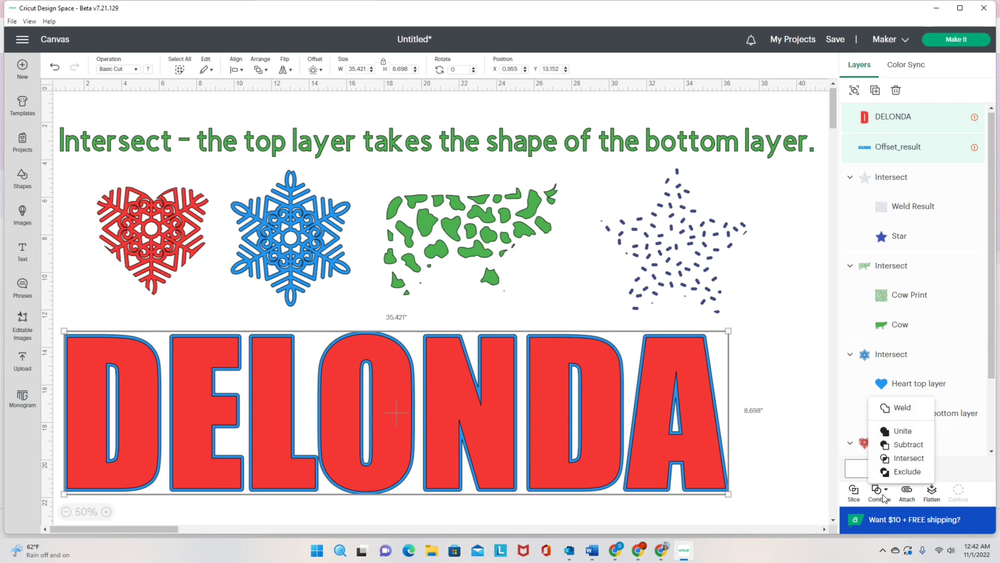
click(903, 459)
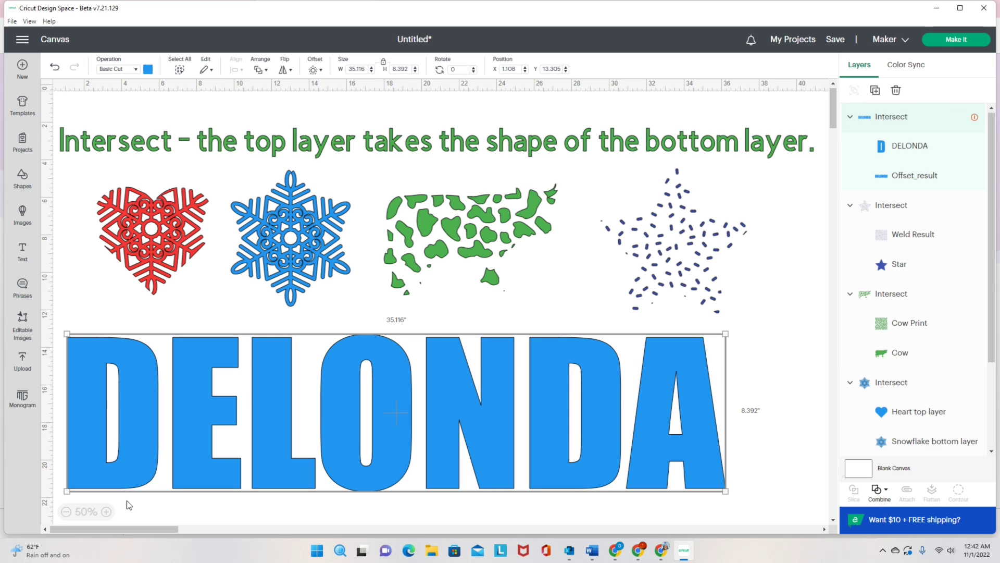
- Add the uploaded photo of three women to the canvas and place it in the empty area beyond the blue name
scroll(742, 401, down, 3)
scroll(742, 401, down, 2)
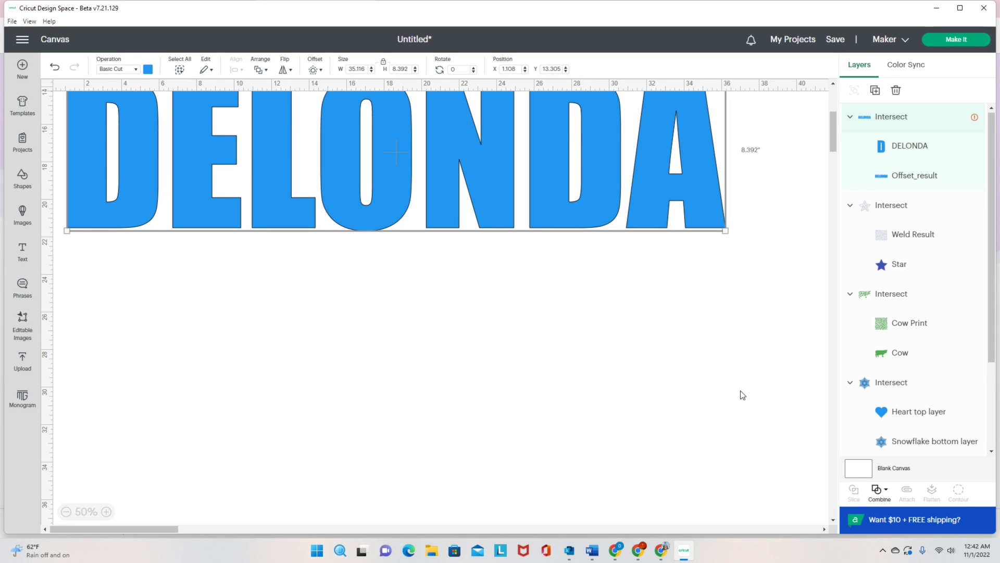
click(21, 360)
scroll(371, 438, down, 1)
click(369, 438)
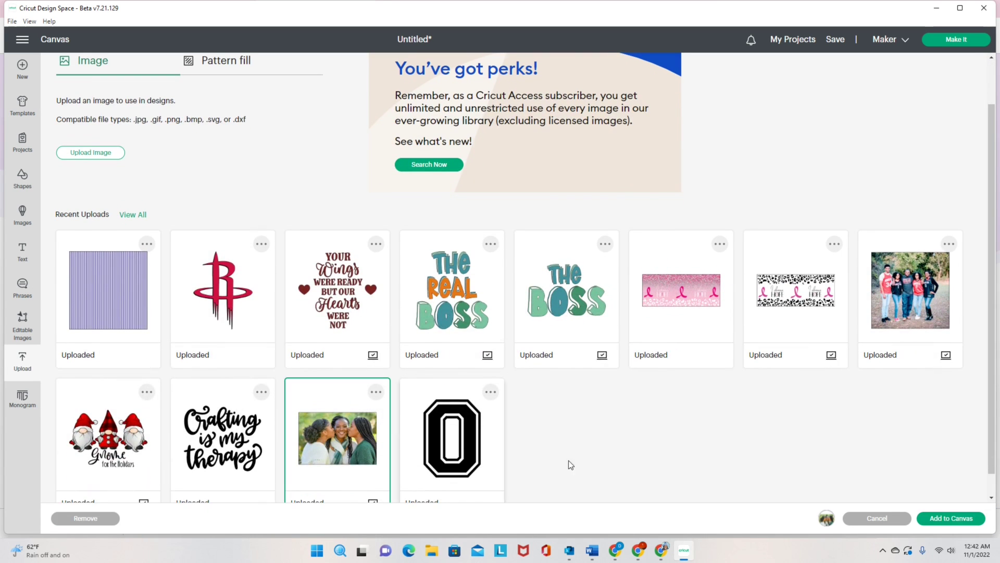
click(935, 517)
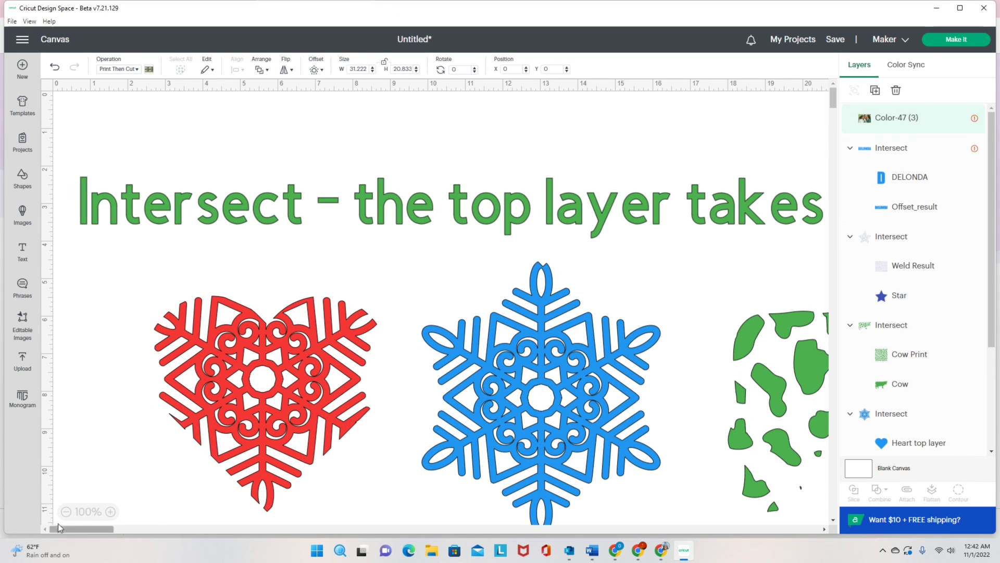
drag(207, 342, 596, 345)
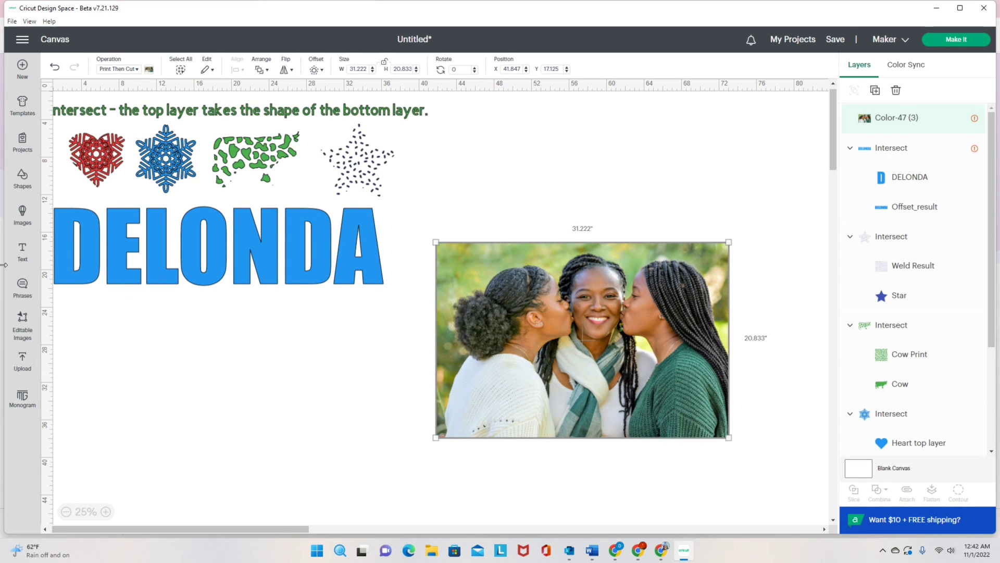
- Add the text LOVE, enlarge it to about 27.18 in wide, and place it over the photo
click(23, 251)
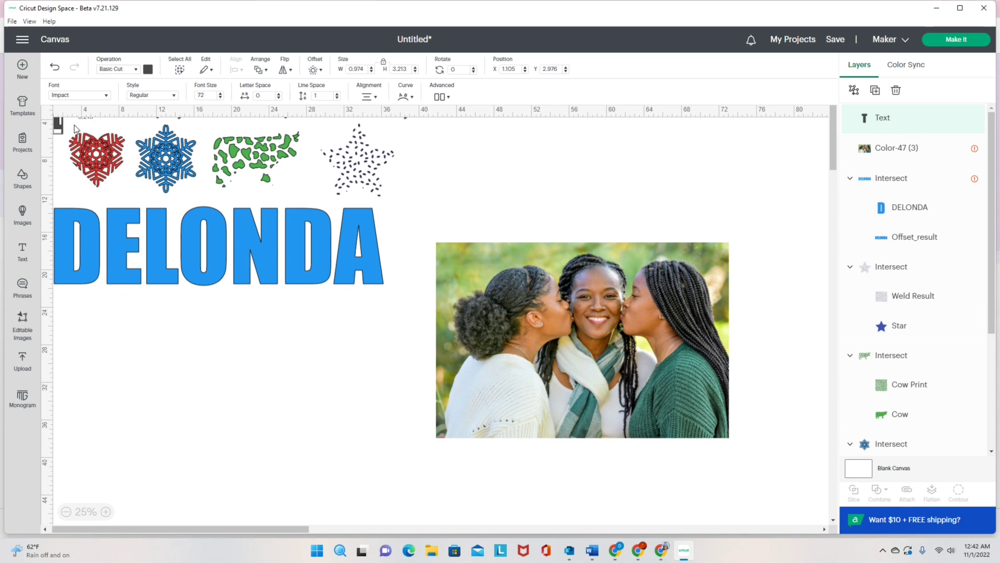
text(LOVE)
click(165, 312)
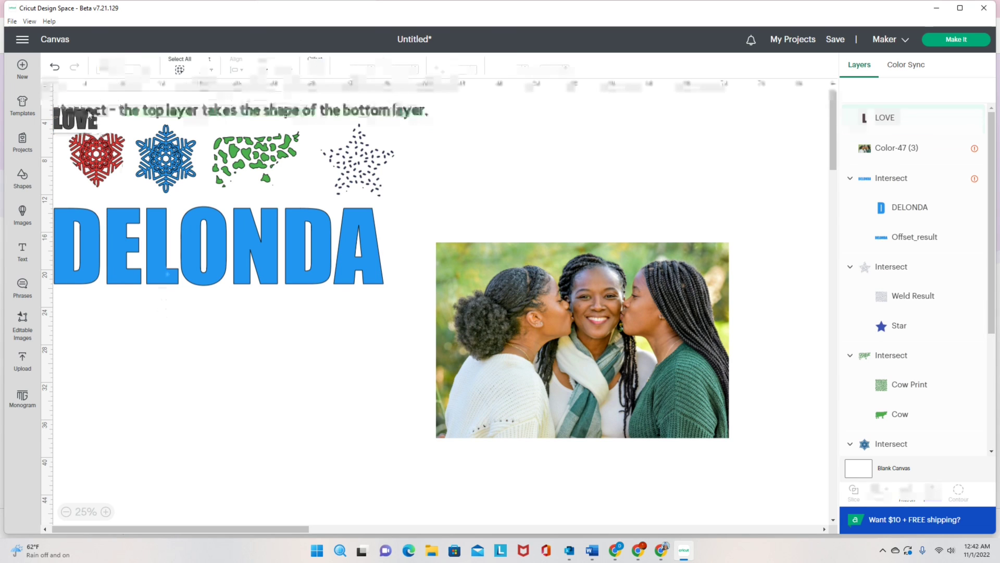
drag(76, 125, 741, 399)
drag(663, 380, 633, 363)
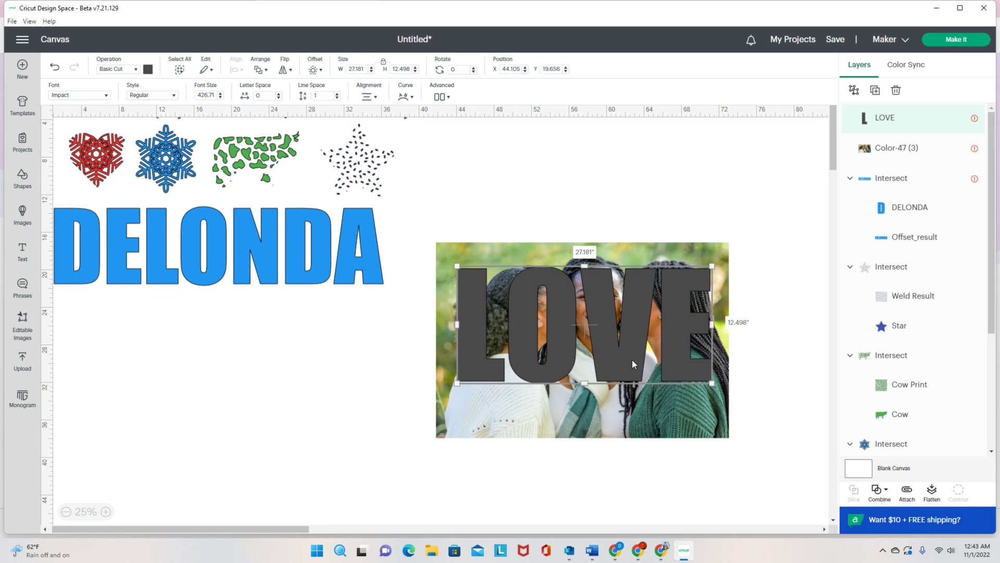
- Select the LOVE text together with the photo and check whether Intersect is available for them
click(368, 393)
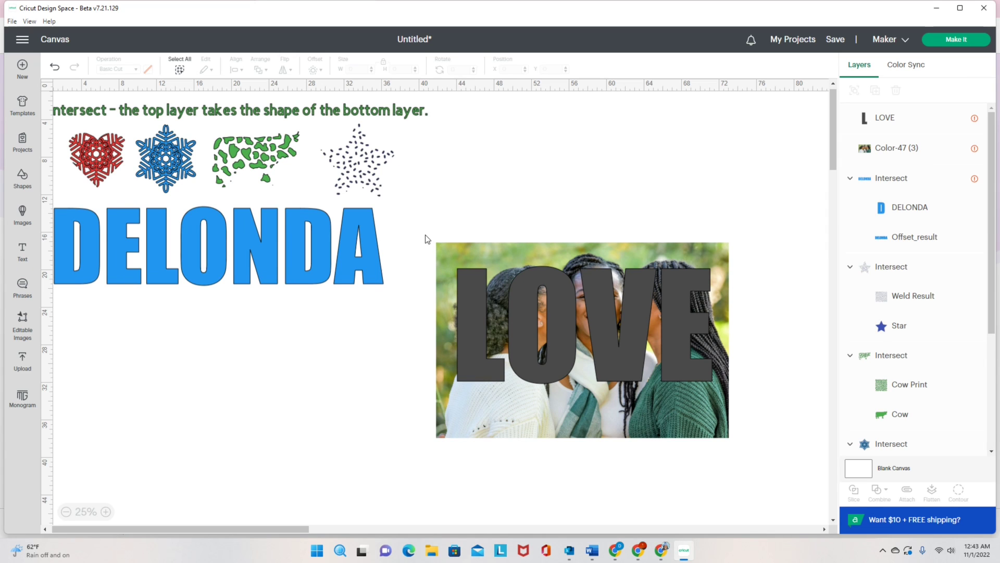
drag(426, 239, 766, 442)
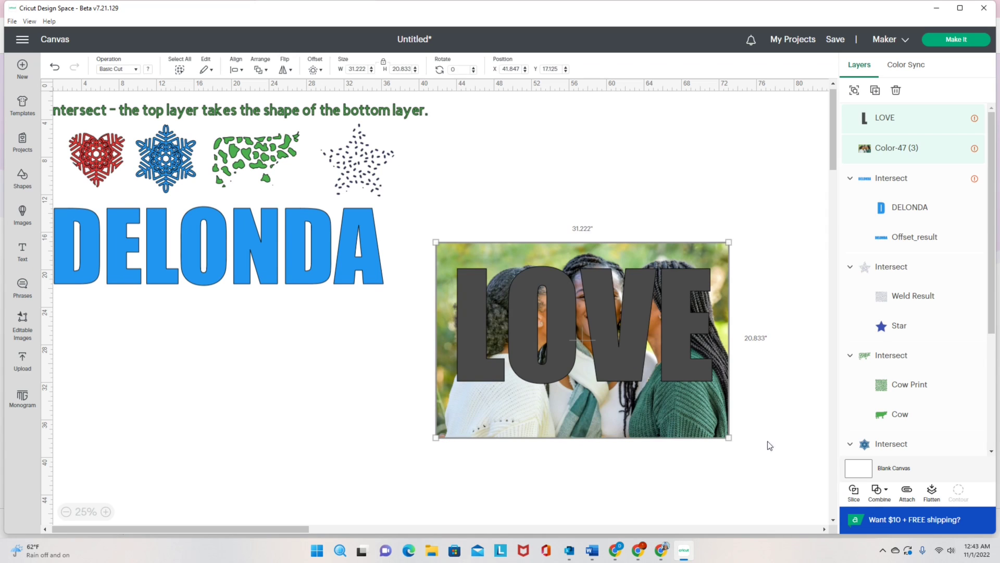
click(877, 491)
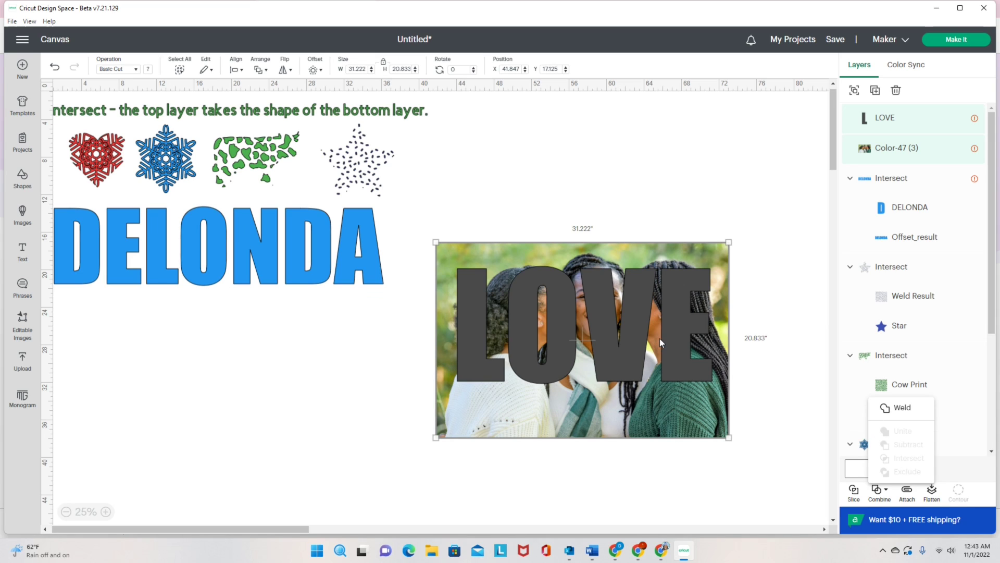
click(335, 424)
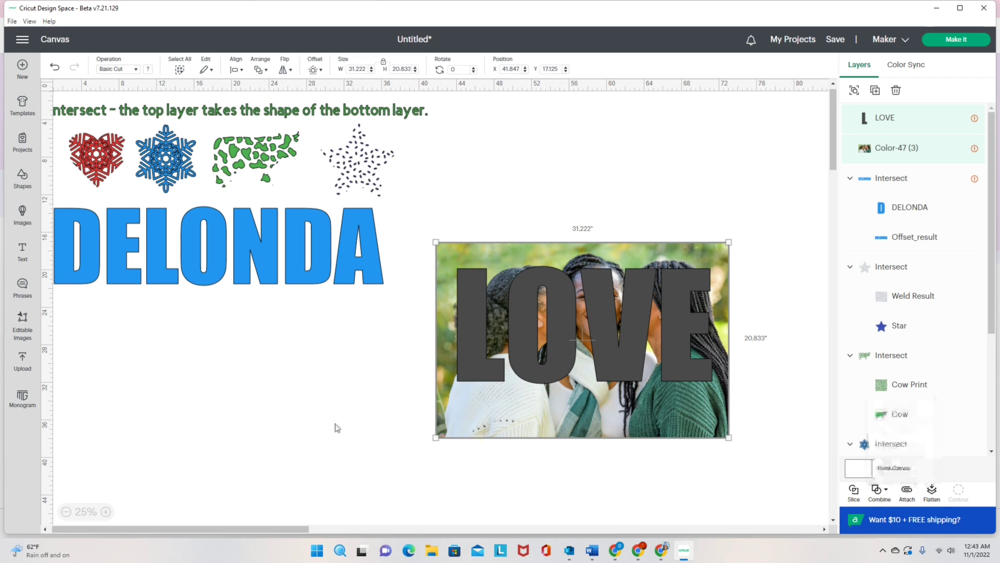
- Pull the photo away from the LOVE text, bring it to the front, and place it back over the text
drag(449, 419, 207, 502)
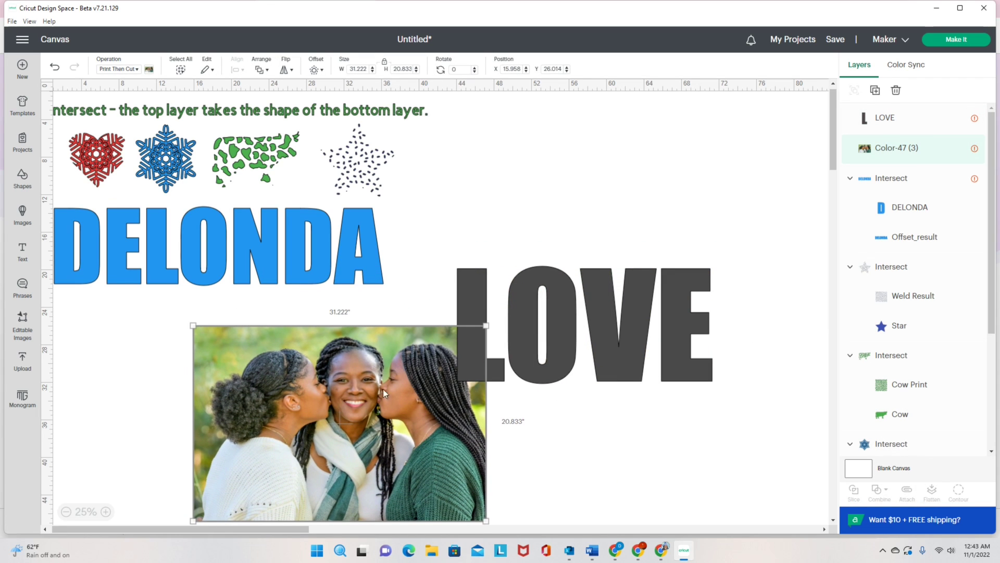
drag(295, 394, 237, 393)
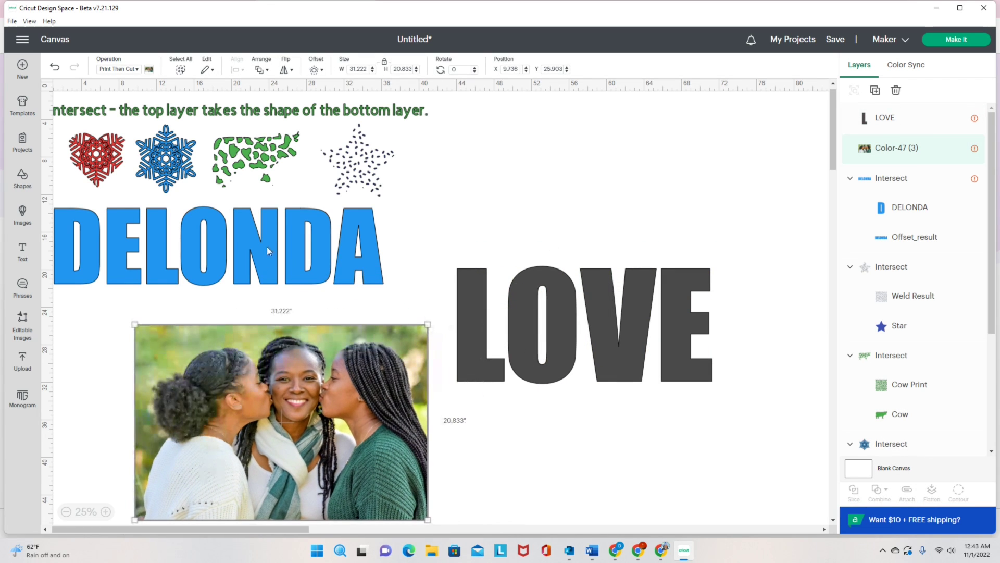
click(260, 69)
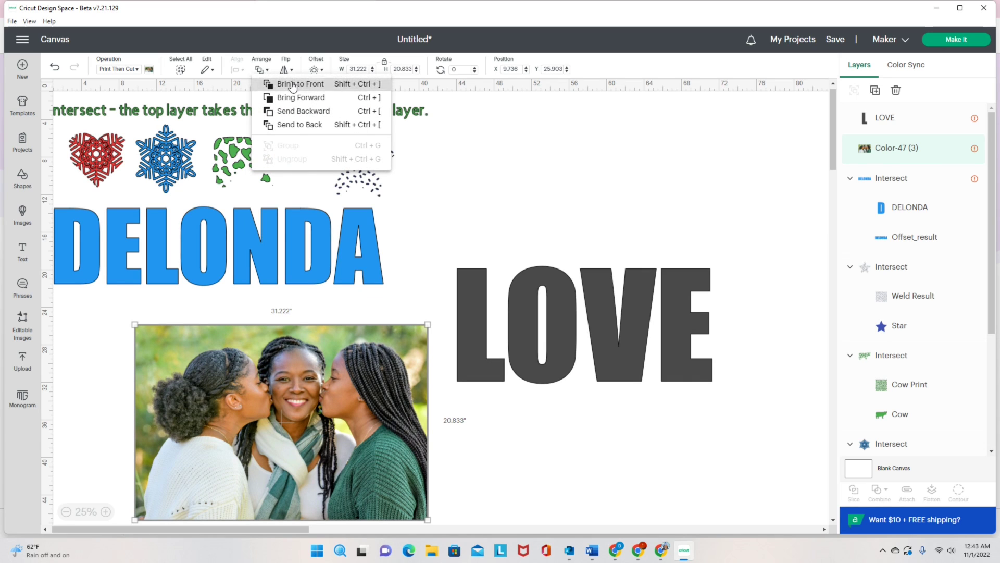
click(293, 84)
drag(342, 432, 632, 324)
click(412, 379)
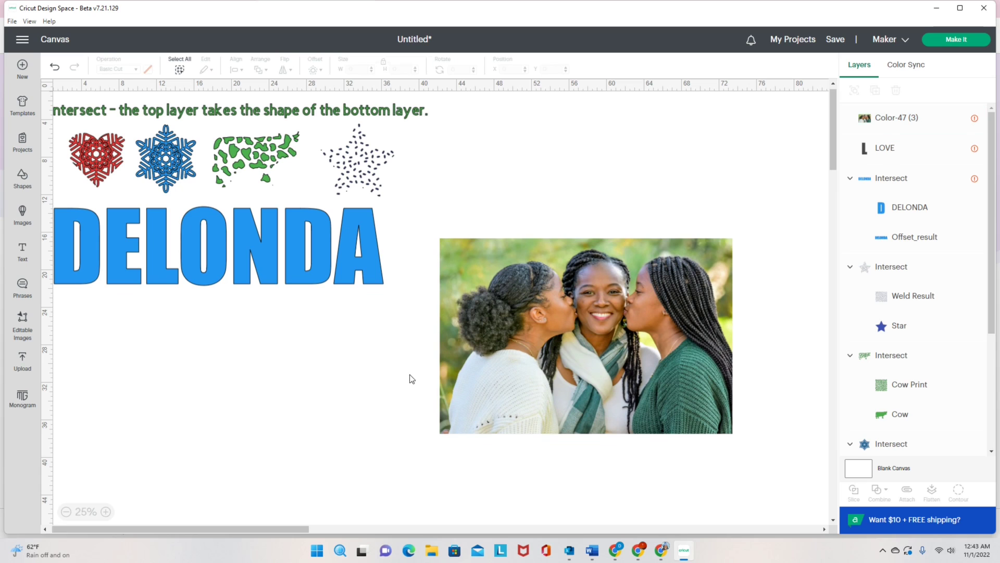
- Select the photo together with the LOVE text, combine them with Intersect, and nudge the resulting LOVE shape slightly down
drag(428, 227, 764, 441)
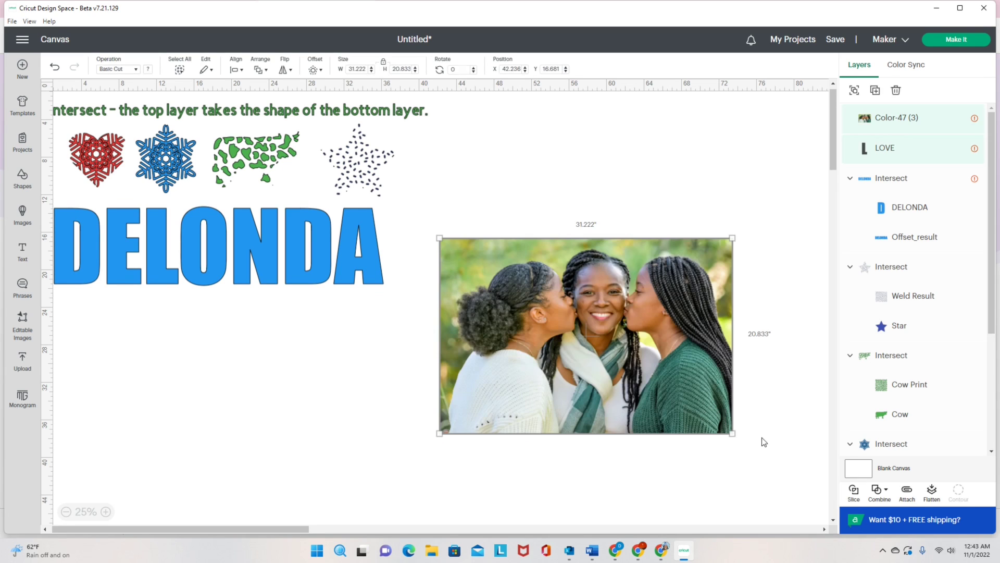
click(879, 491)
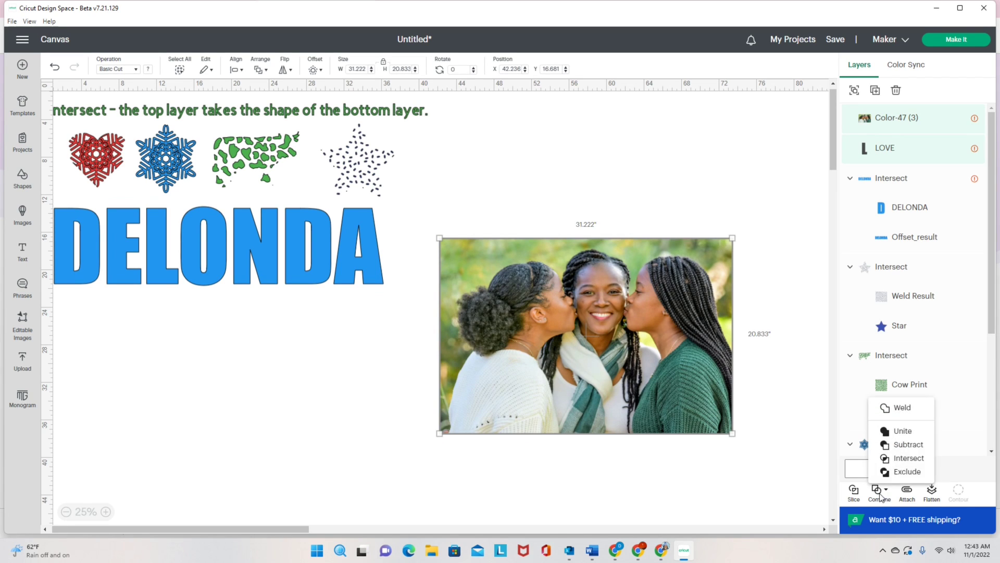
click(909, 458)
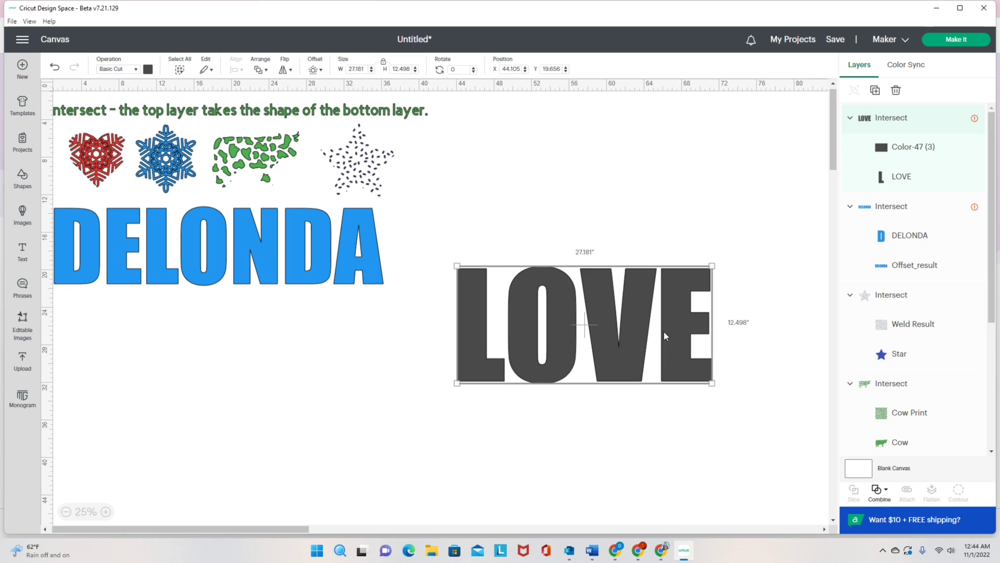
mouse_move(612, 325)
mouse_down()
mouse_move(592, 336)
mouse_move(602, 340)
mouse_up()
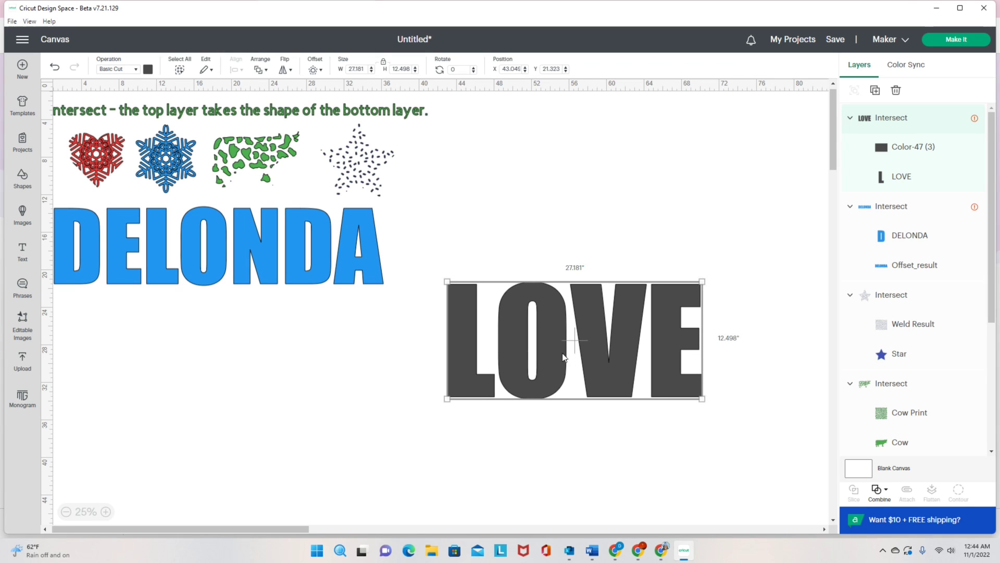
- Set the operation of the intersected LOVE shape to Print Then Cut
click(136, 69)
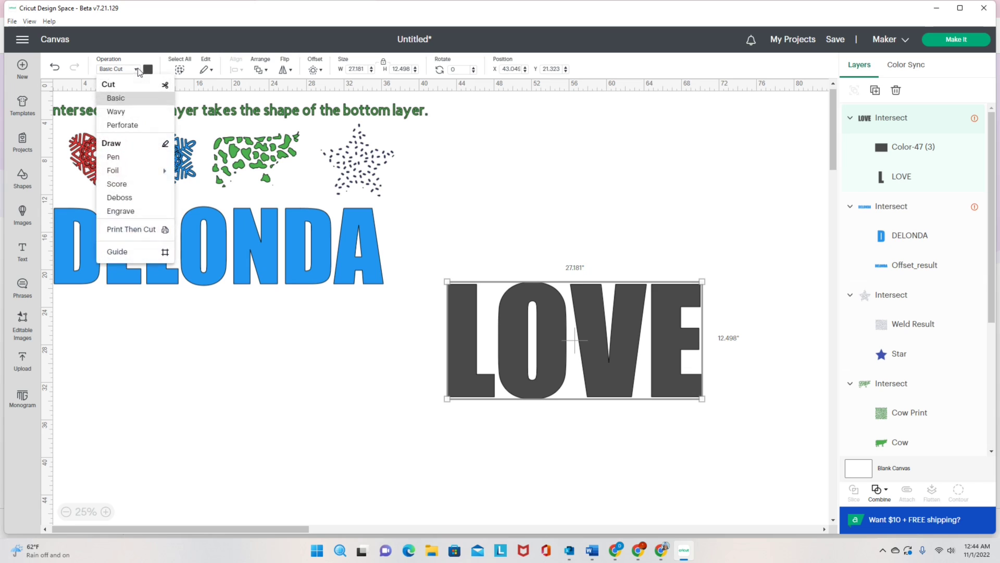
click(134, 229)
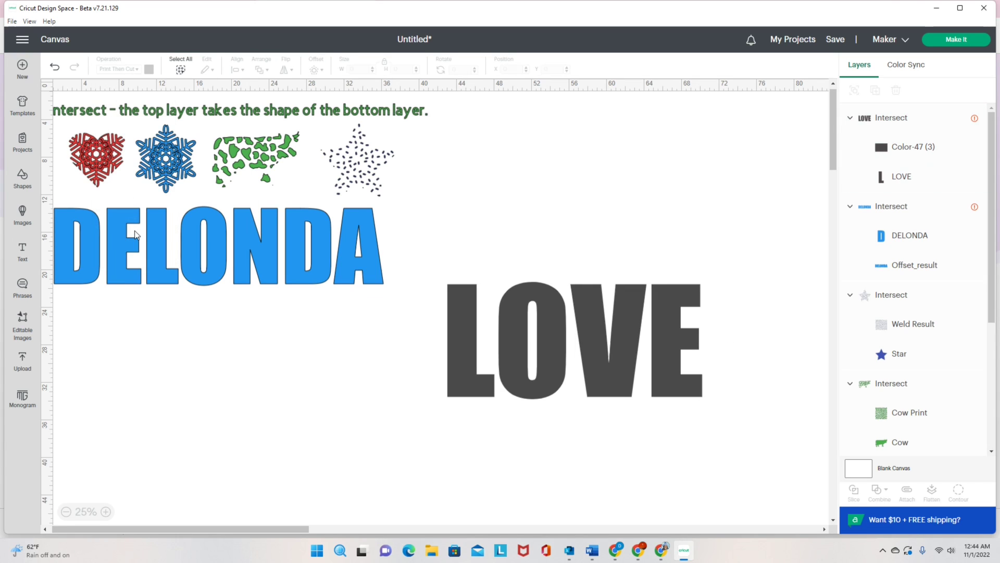
click(498, 359)
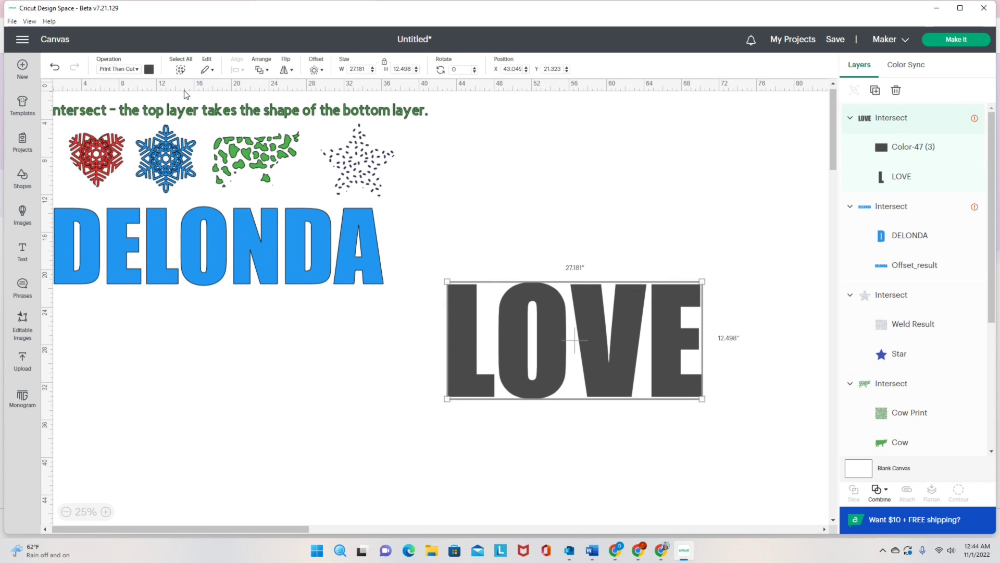
click(139, 71)
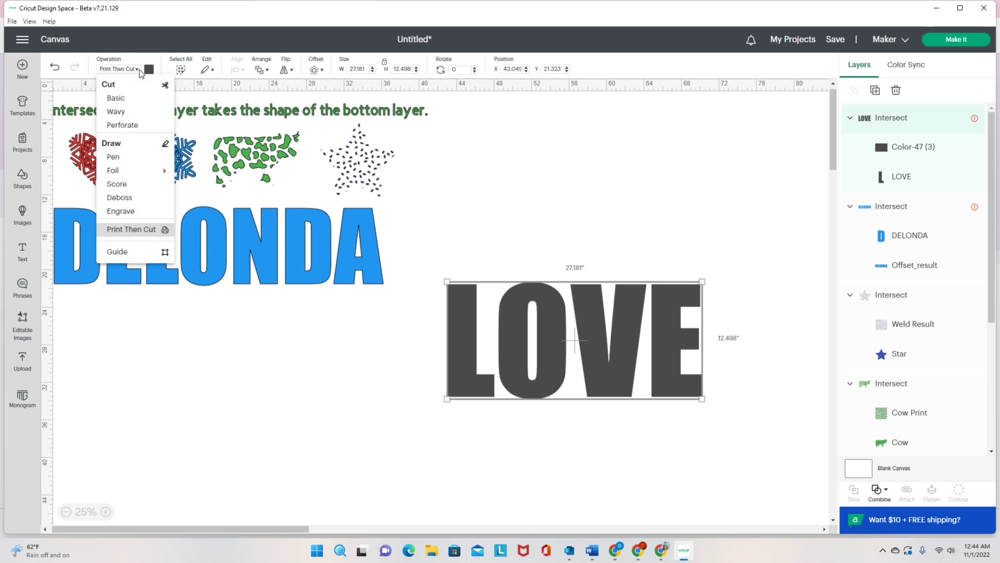
click(134, 228)
click(464, 334)
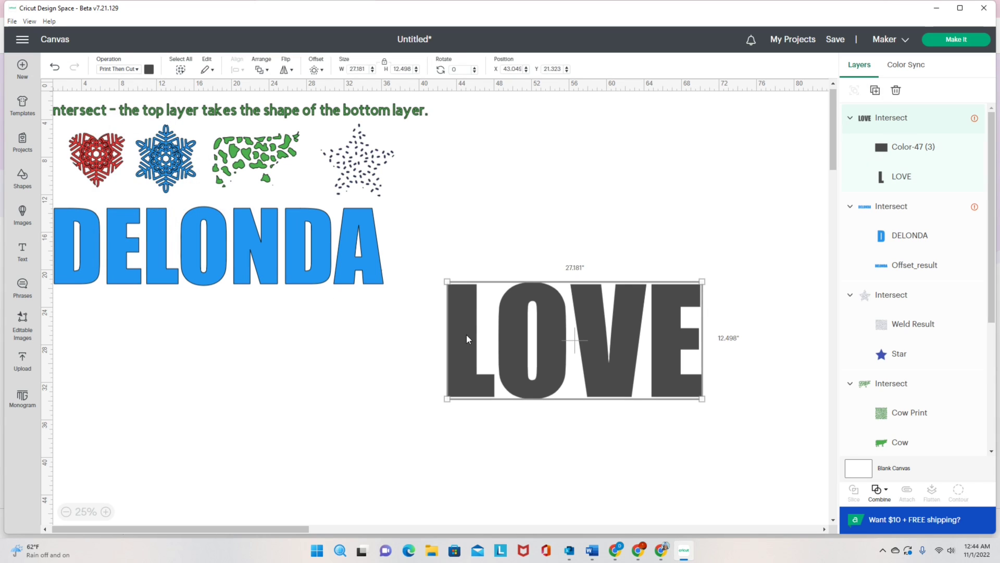
- Check which print types are offered for the LOVE shape and move the shape to the empty area below the blue name
click(149, 70)
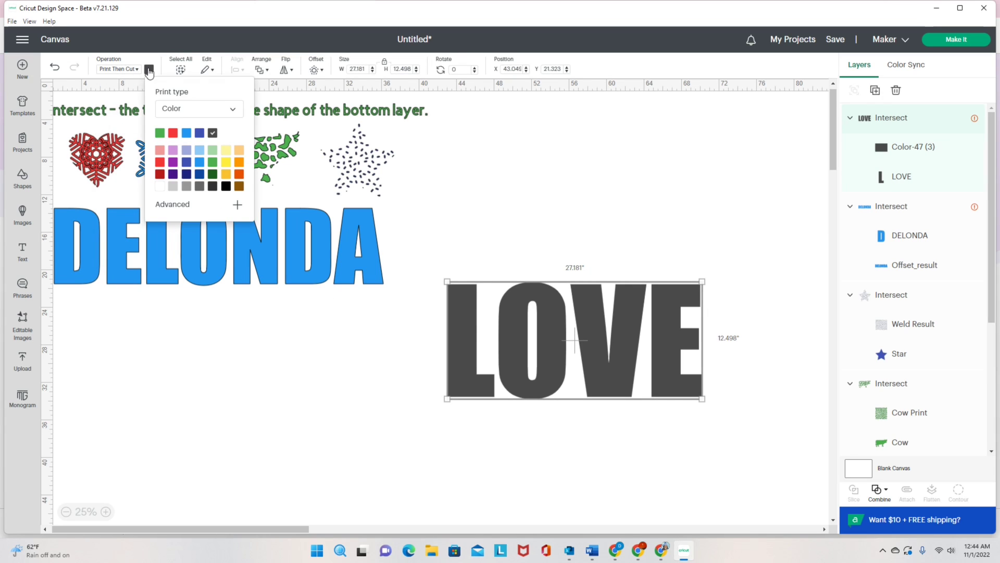
click(232, 110)
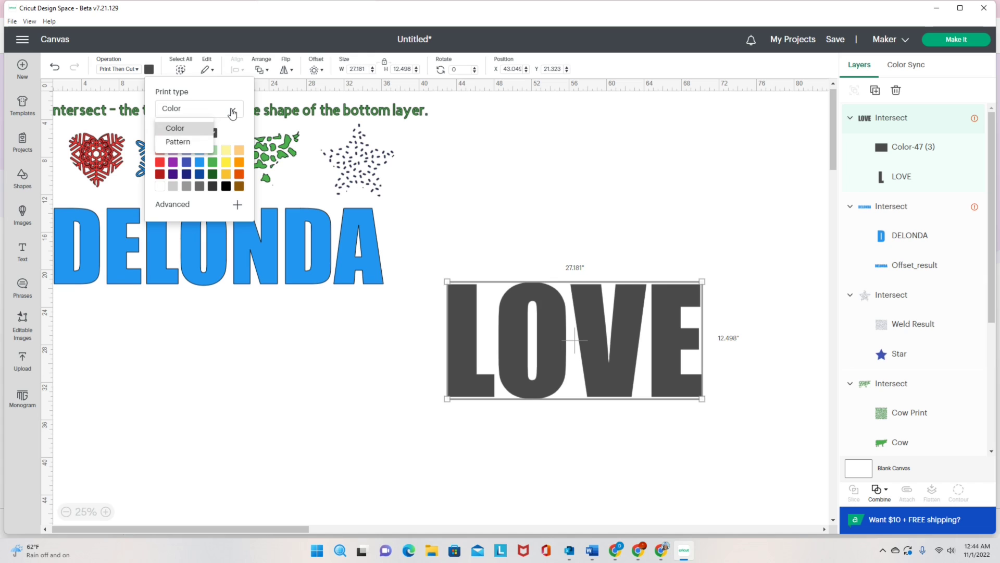
click(255, 443)
click(598, 350)
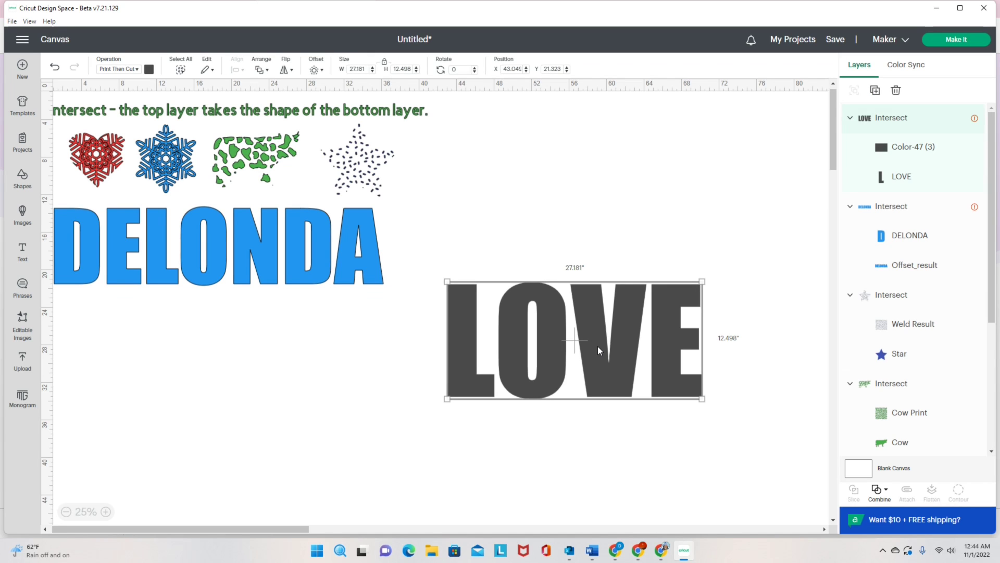
drag(601, 351, 265, 376)
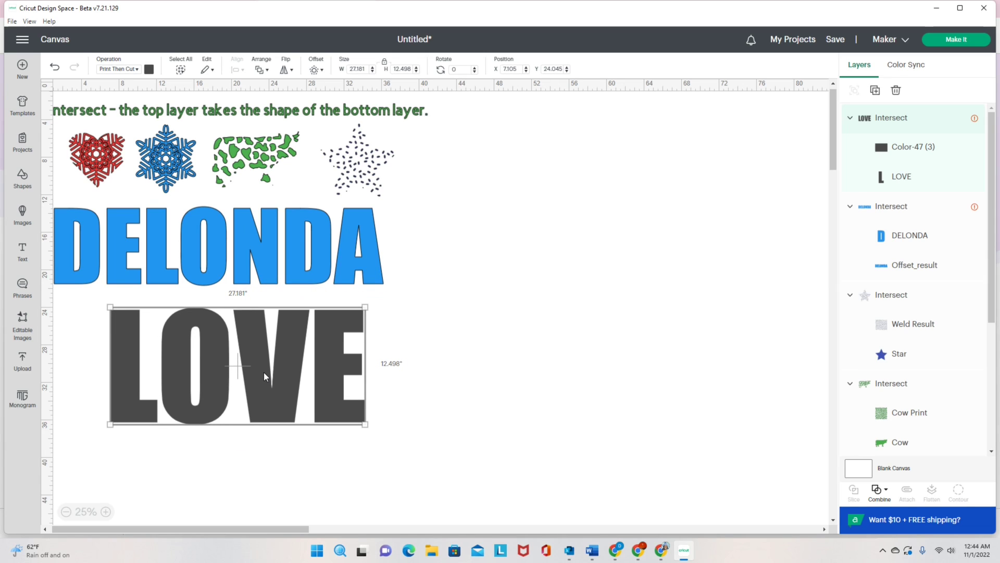